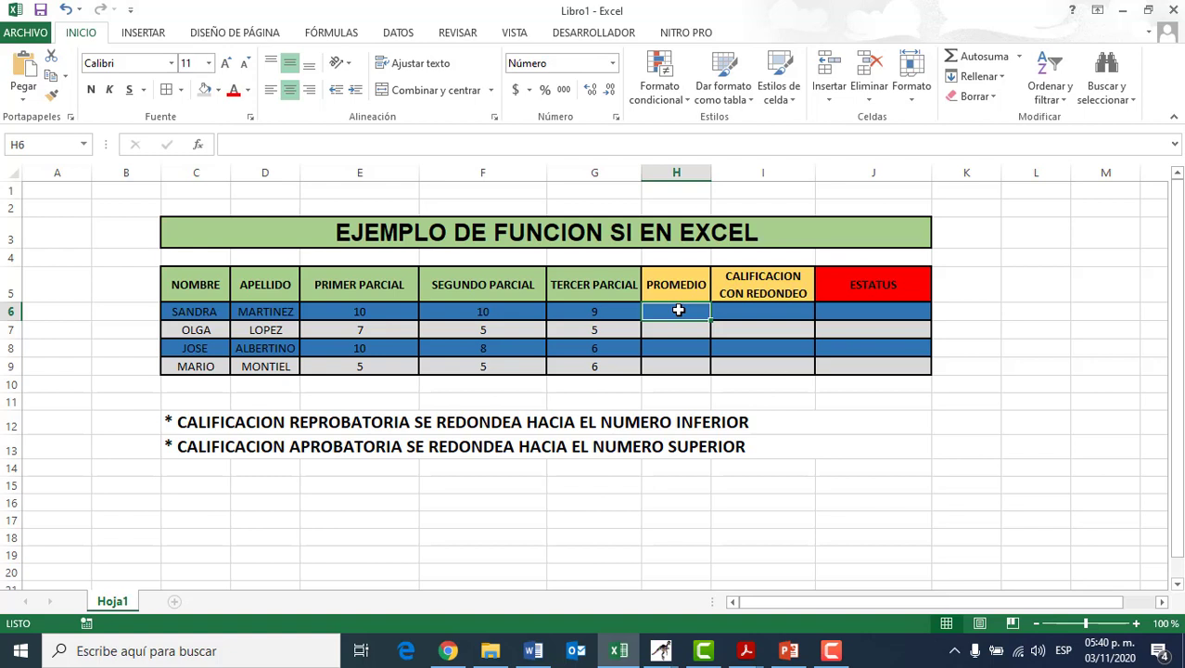
# Review the first, second and third partial grades of the first student in row 6.
pyautogui.click(387, 313)
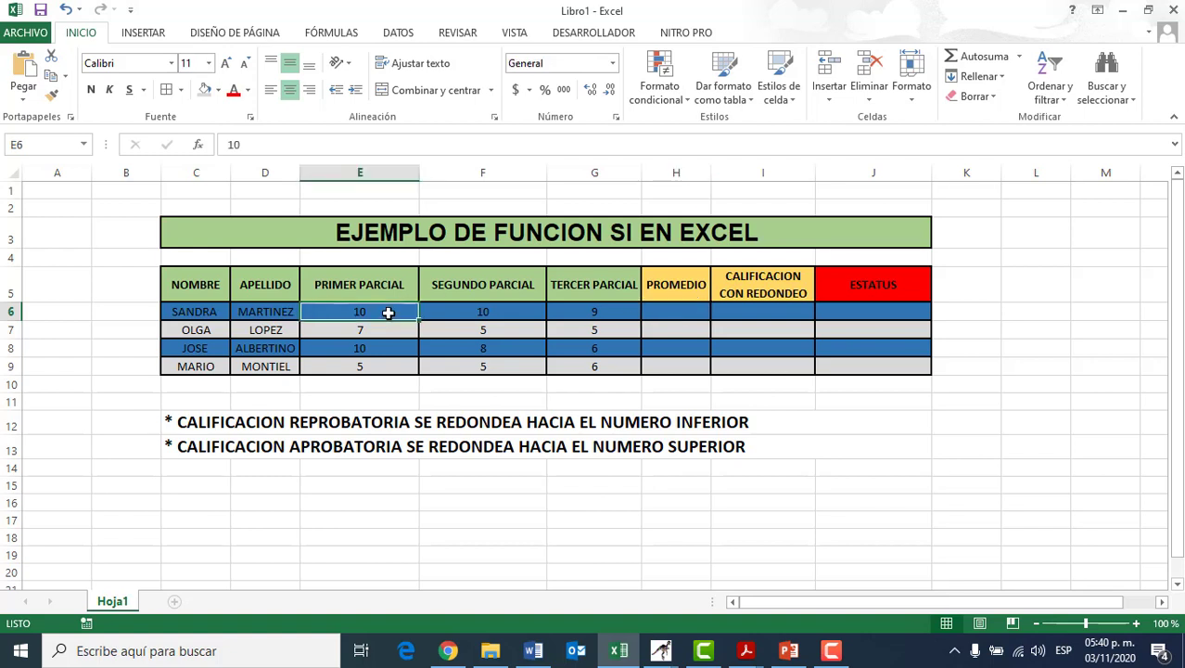
pyautogui.press('Right')
pyautogui.press('Right')
pyautogui.press('Right')
pyautogui.press('Left')
pyautogui.press('Left')
pyautogui.press('Left')
pyautogui.press('Right')
pyautogui.press('Right')
pyautogui.press('Right')
pyautogui.press('Left')
pyautogui.press('Left')
pyautogui.press('Left')
pyautogui.press('Left')
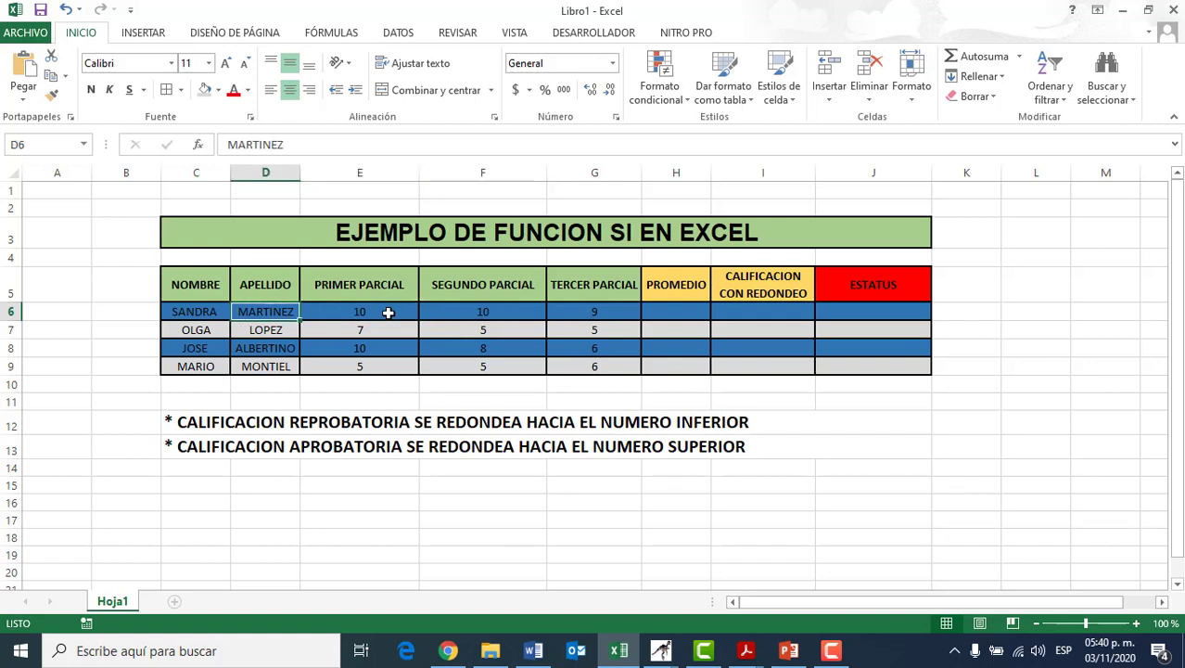
pyautogui.press('Right')
pyautogui.press('Right')
pyautogui.press('Right')
pyautogui.press('Right')
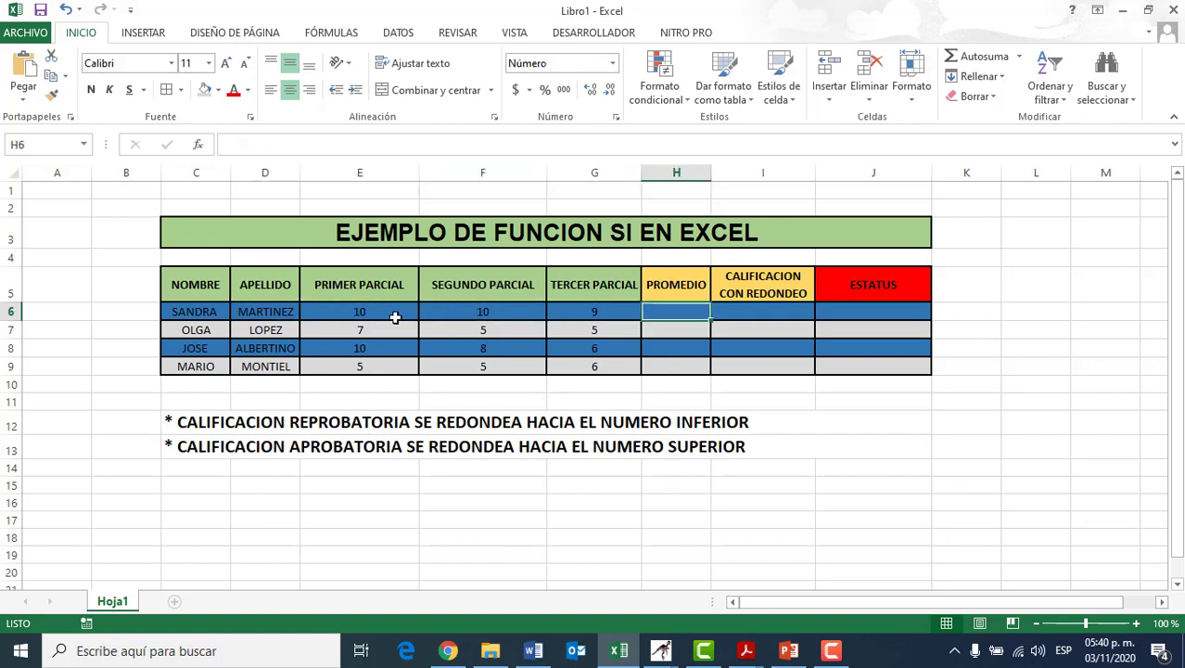
pyautogui.click(395, 313)
pyautogui.click(462, 312)
pyautogui.click(594, 320)
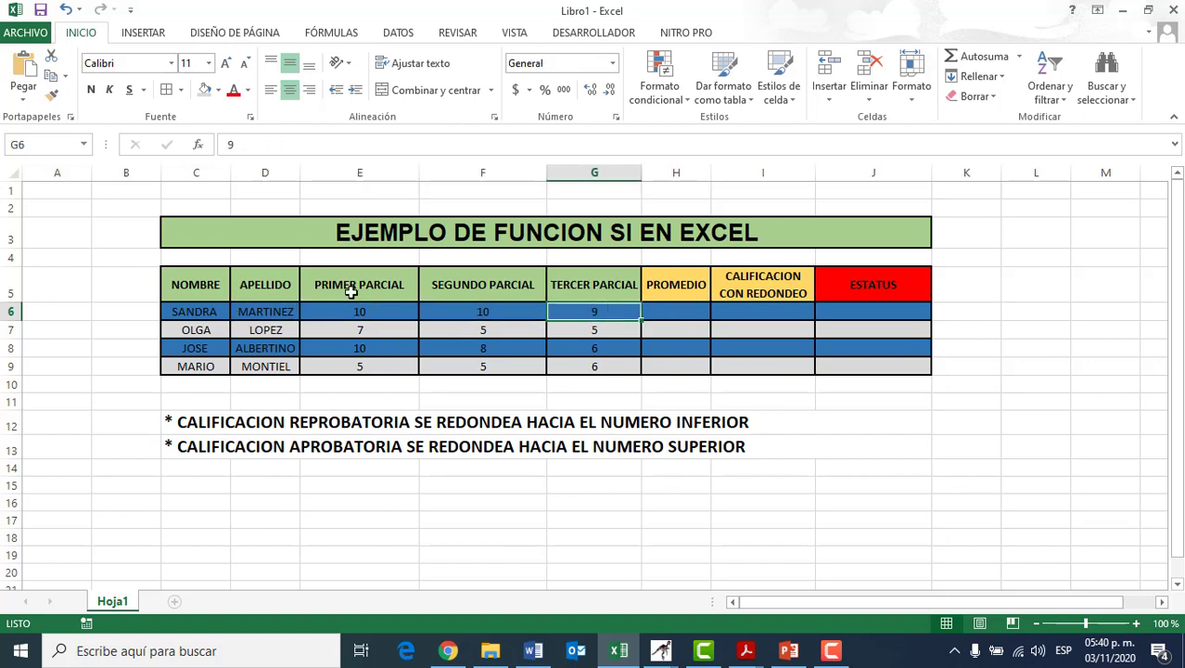
pyautogui.click(364, 310)
pyautogui.click(471, 310)
pyautogui.click(601, 311)
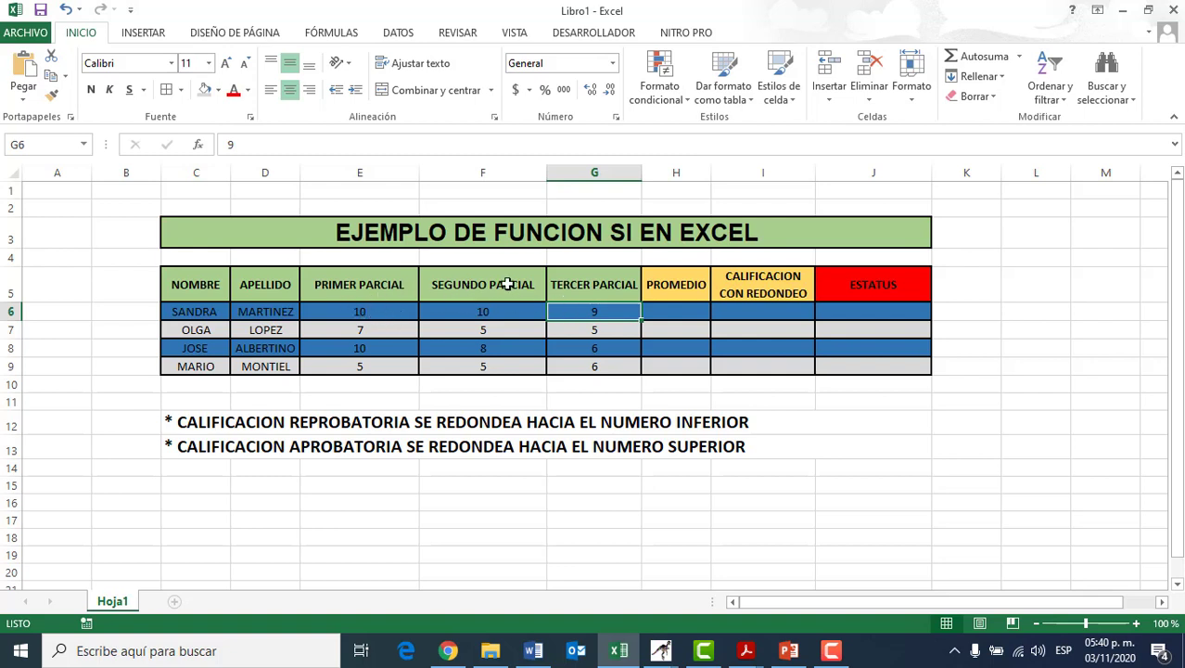
pyautogui.click(678, 313)
pyautogui.click(593, 313)
pyautogui.click(383, 317)
pyautogui.click(617, 311)
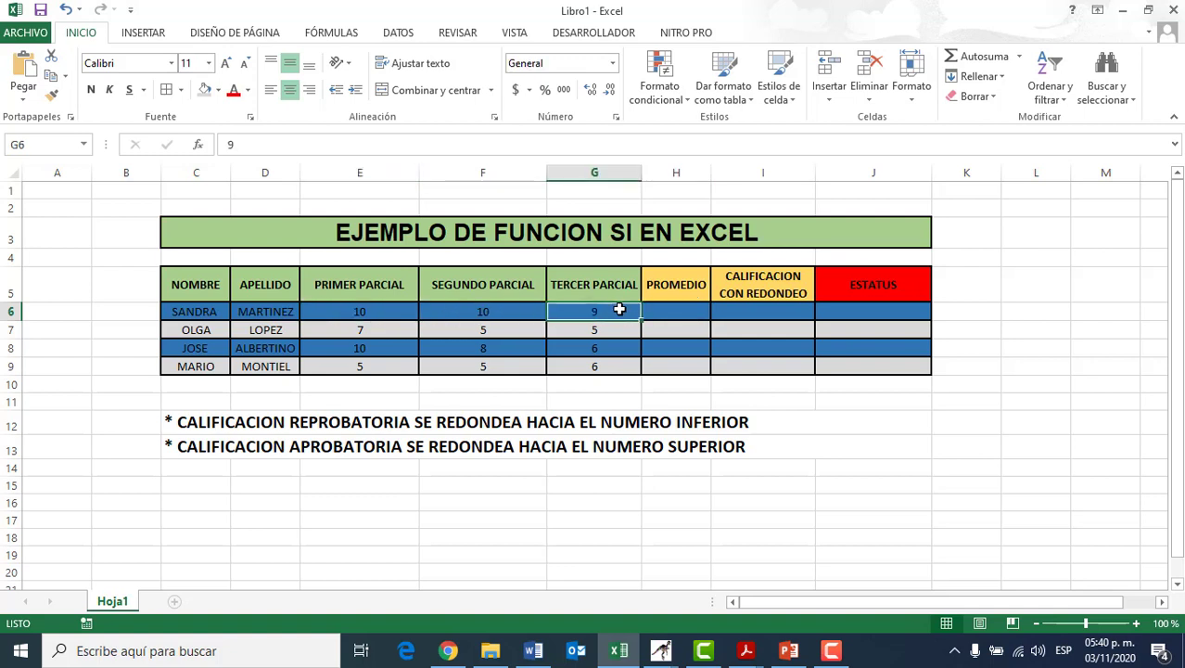
# Examine the empty PROMEDIO, CALIFICACION CON REDONDEO and ESTATUS cells of the four students in rows 6 to 9.
pyautogui.click(690, 314)
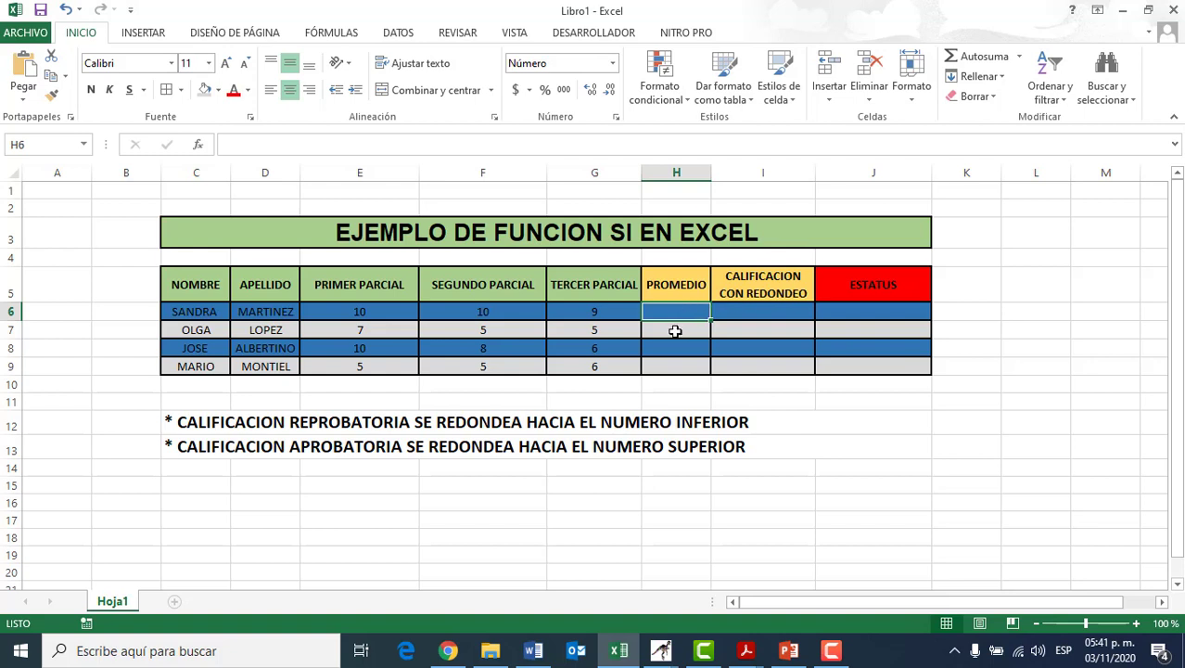
pyautogui.press('Down')
pyautogui.press('Down')
pyautogui.press('Down')
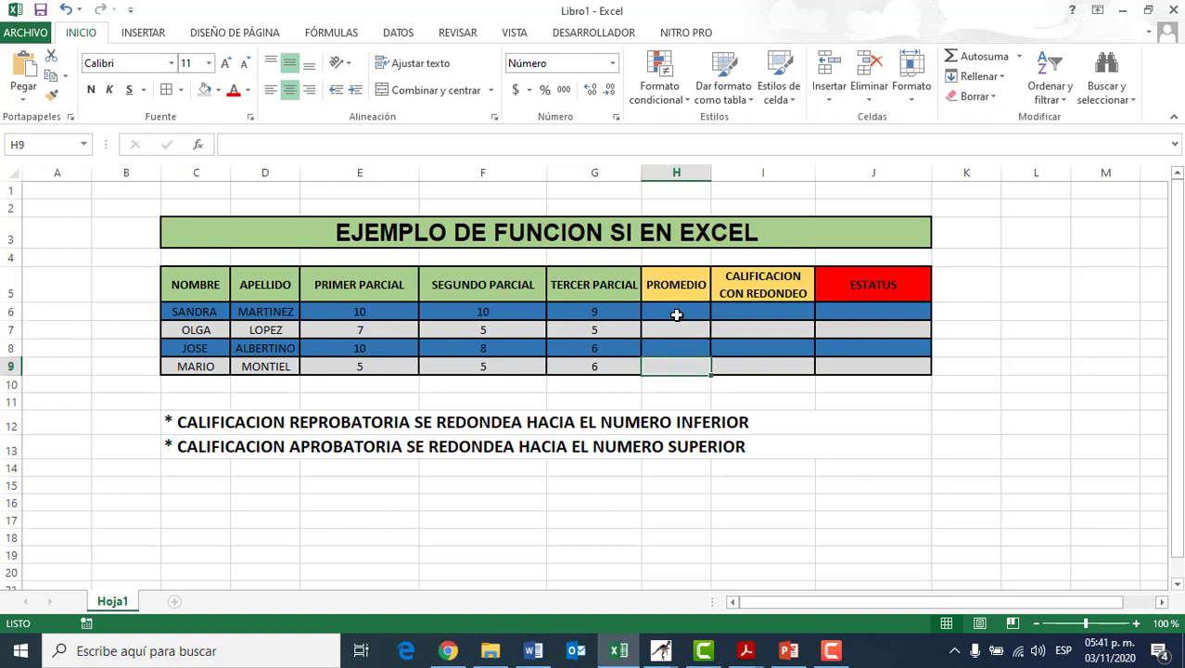
pyautogui.click(678, 314)
pyautogui.click(678, 331)
pyautogui.click(678, 348)
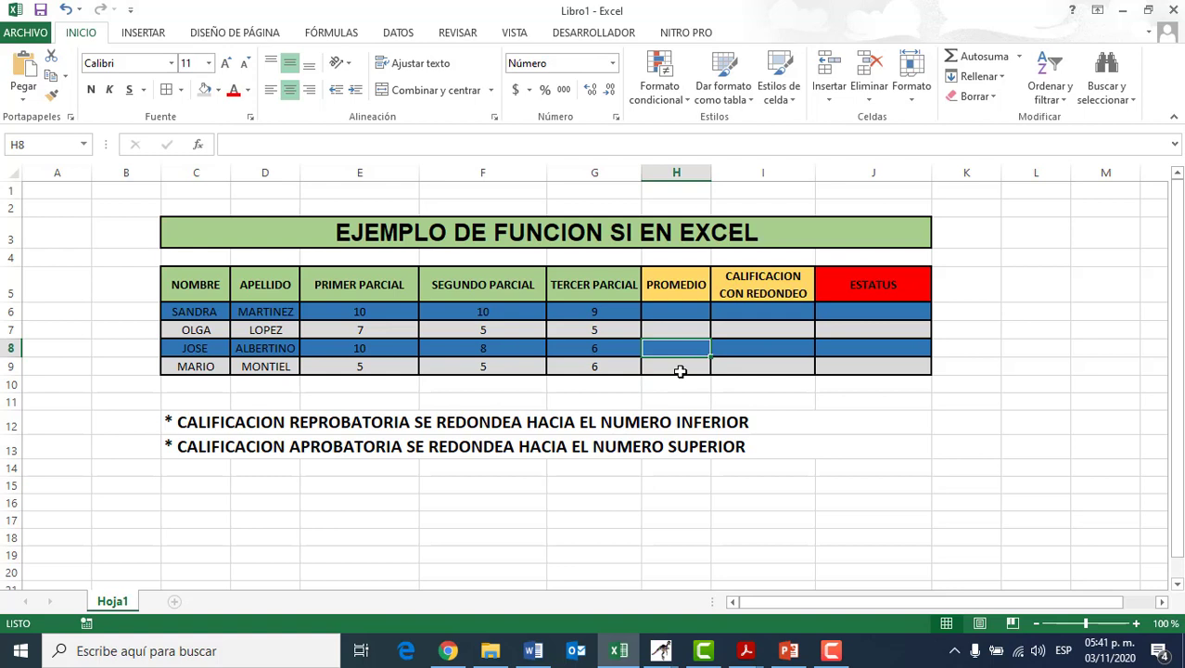
pyautogui.click(767, 311)
pyautogui.click(749, 330)
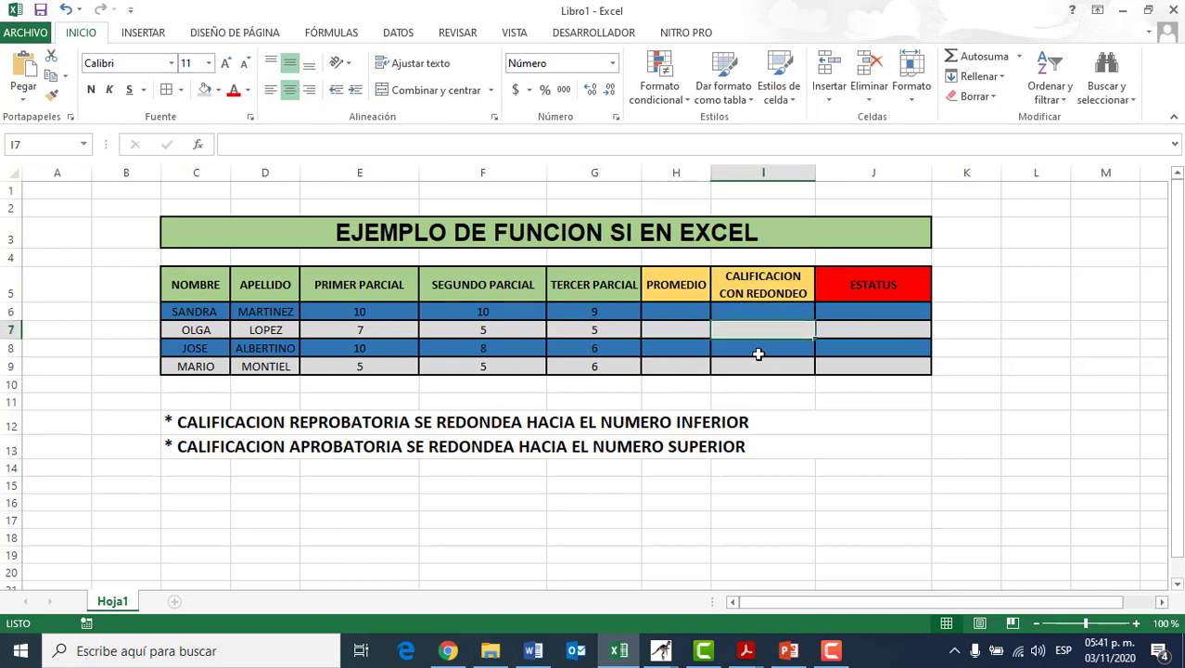
pyautogui.click(760, 347)
pyautogui.click(759, 366)
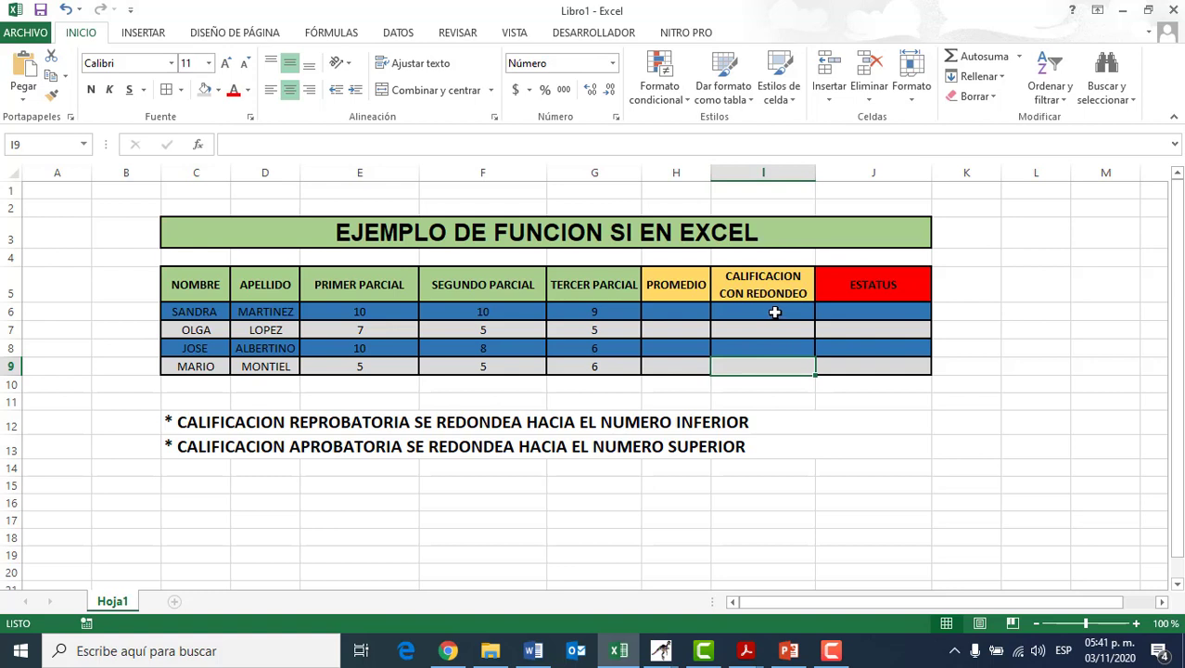
pyautogui.click(891, 315)
pyautogui.click(892, 332)
pyautogui.click(892, 349)
pyautogui.click(888, 367)
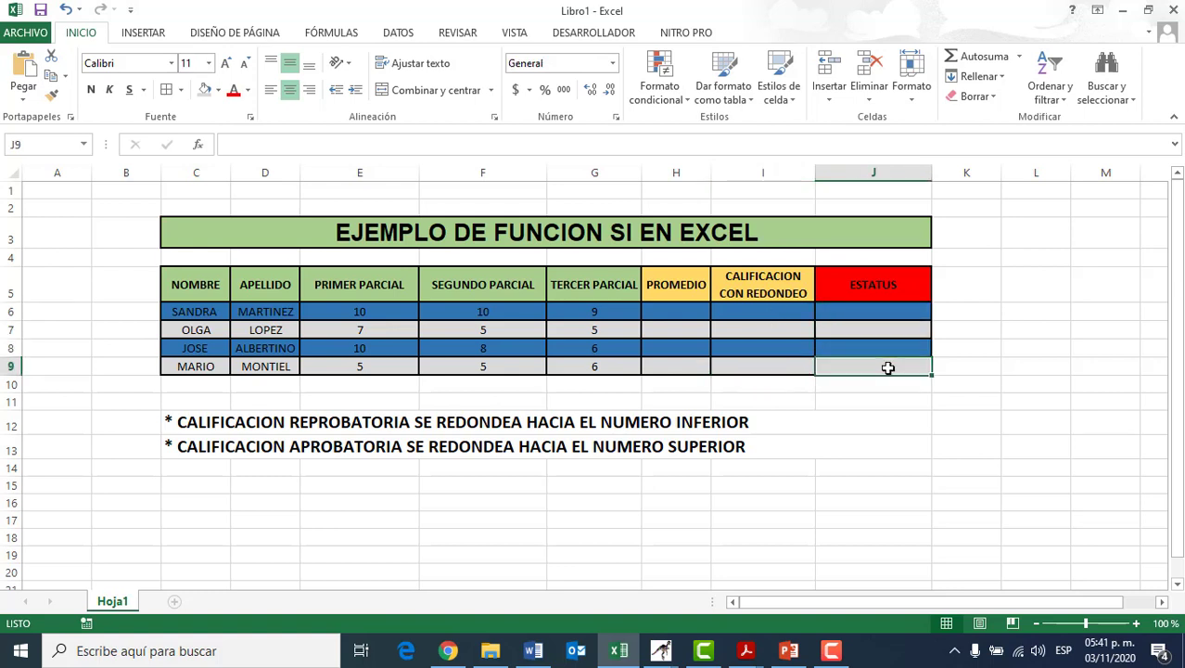
pyautogui.click(878, 312)
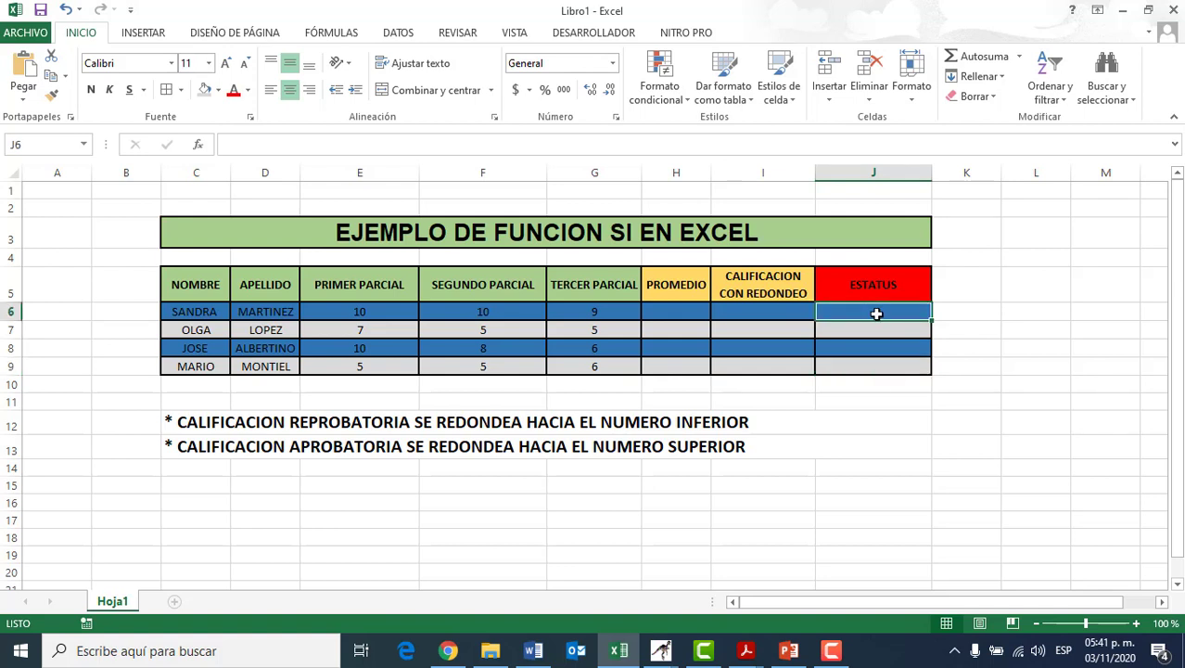
# Read the rounding rules for failing and passing grades in rows 12 and 13 and relate them to the PROMEDIO column.
pyautogui.click(172, 423)
pyautogui.click(256, 445)
pyautogui.click(284, 428)
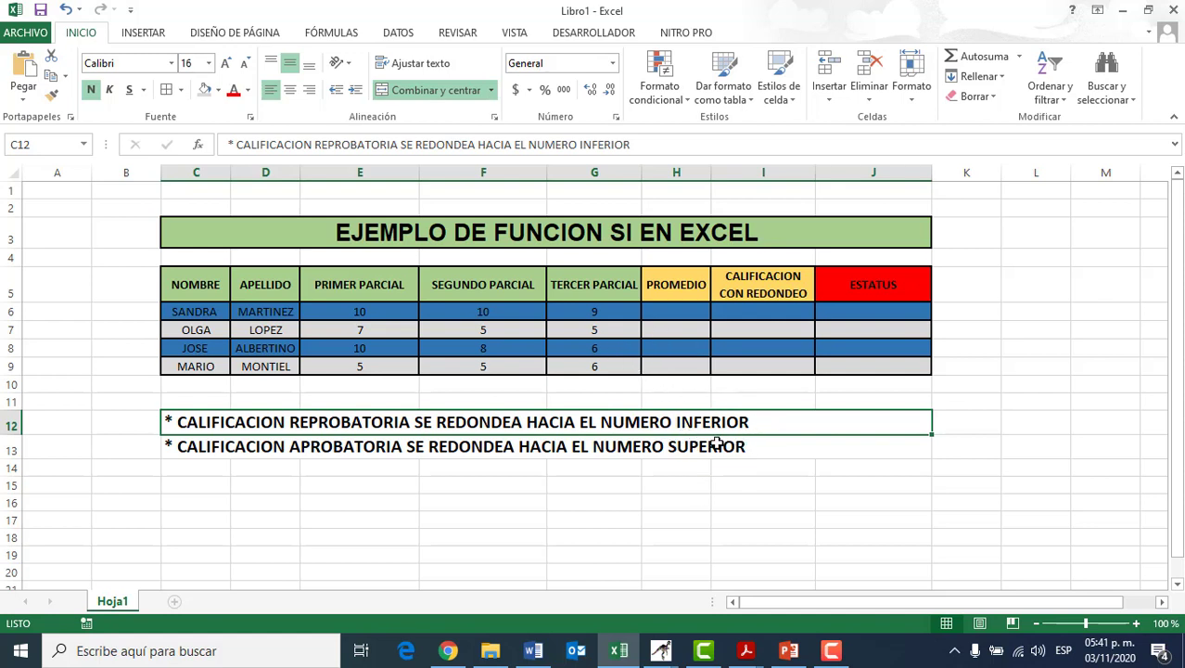
pyautogui.click(665, 368)
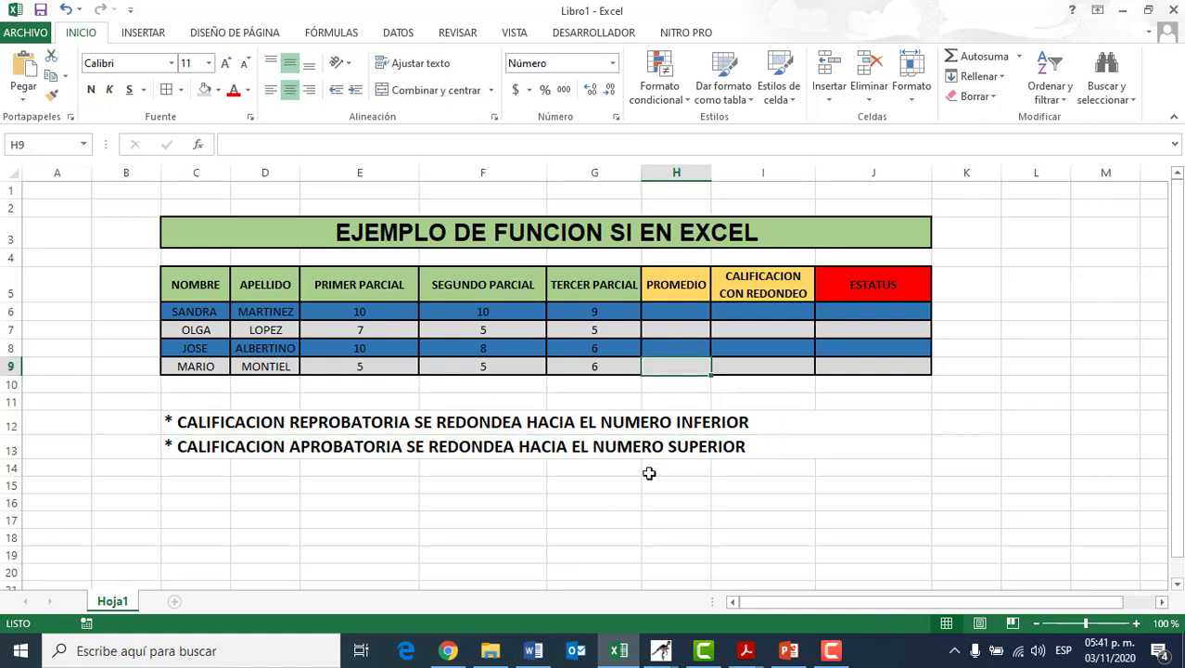
pyautogui.click(672, 507)
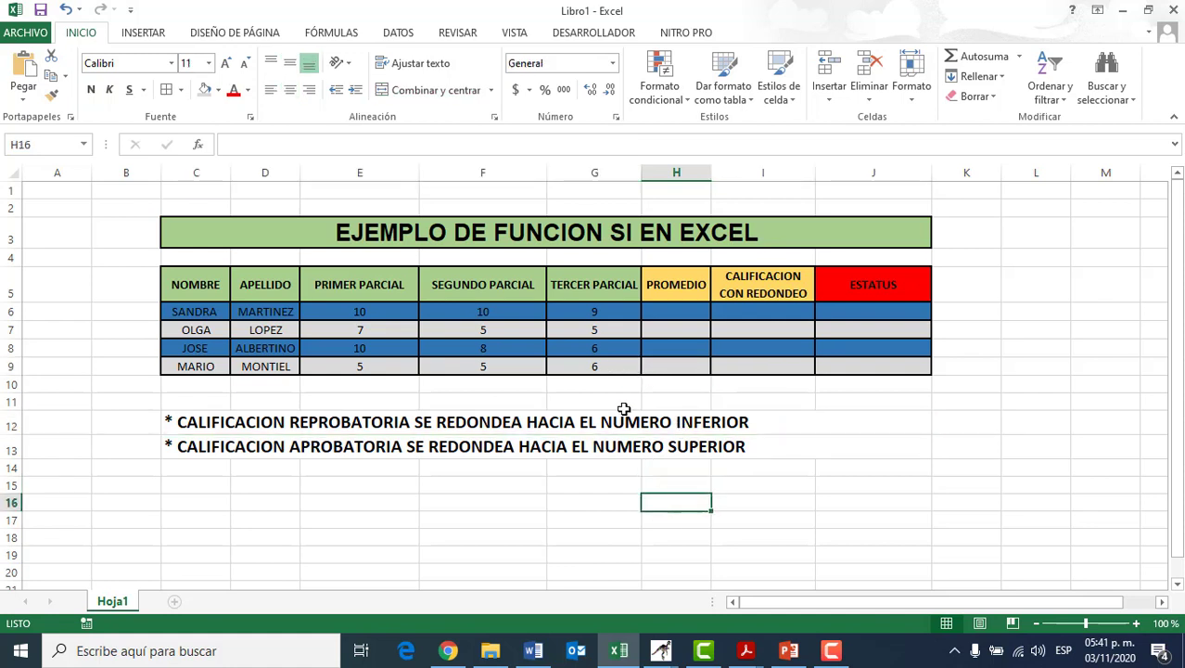
pyautogui.click(318, 424)
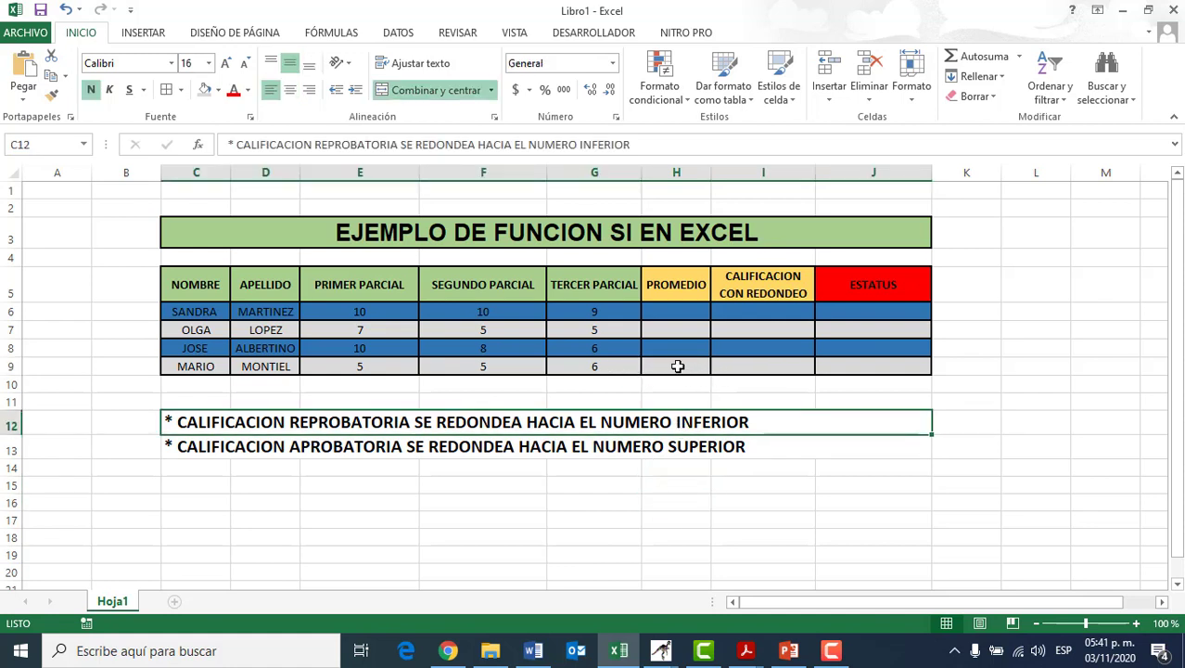
pyautogui.click(660, 488)
pyautogui.click(701, 425)
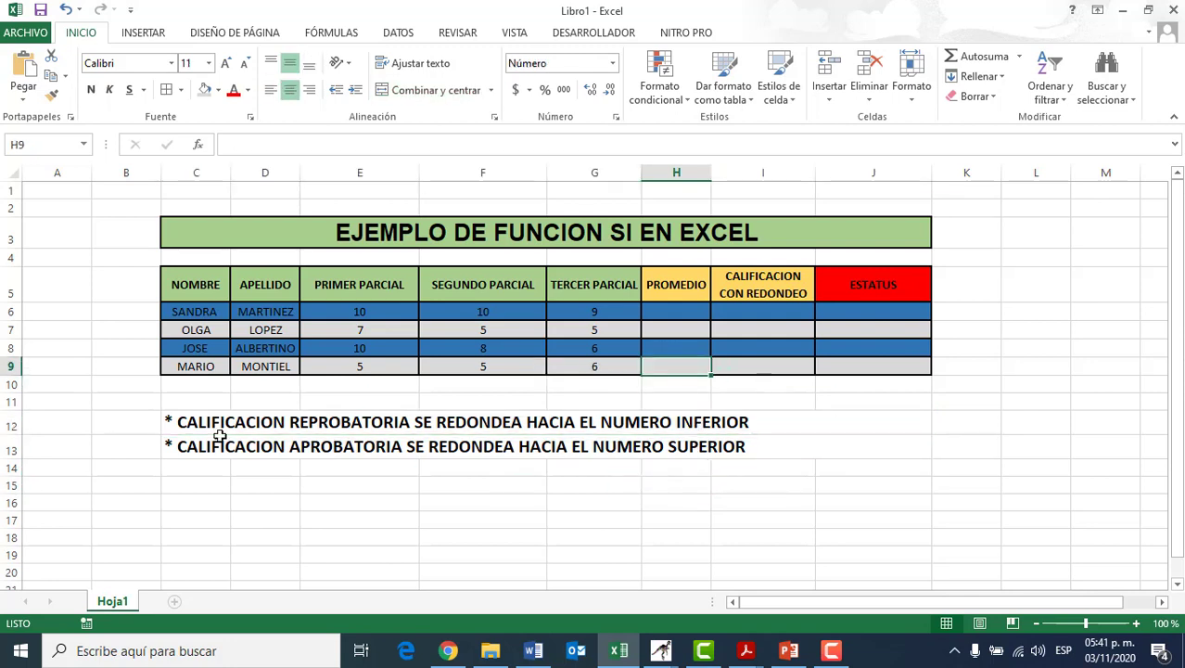
pyautogui.click(192, 443)
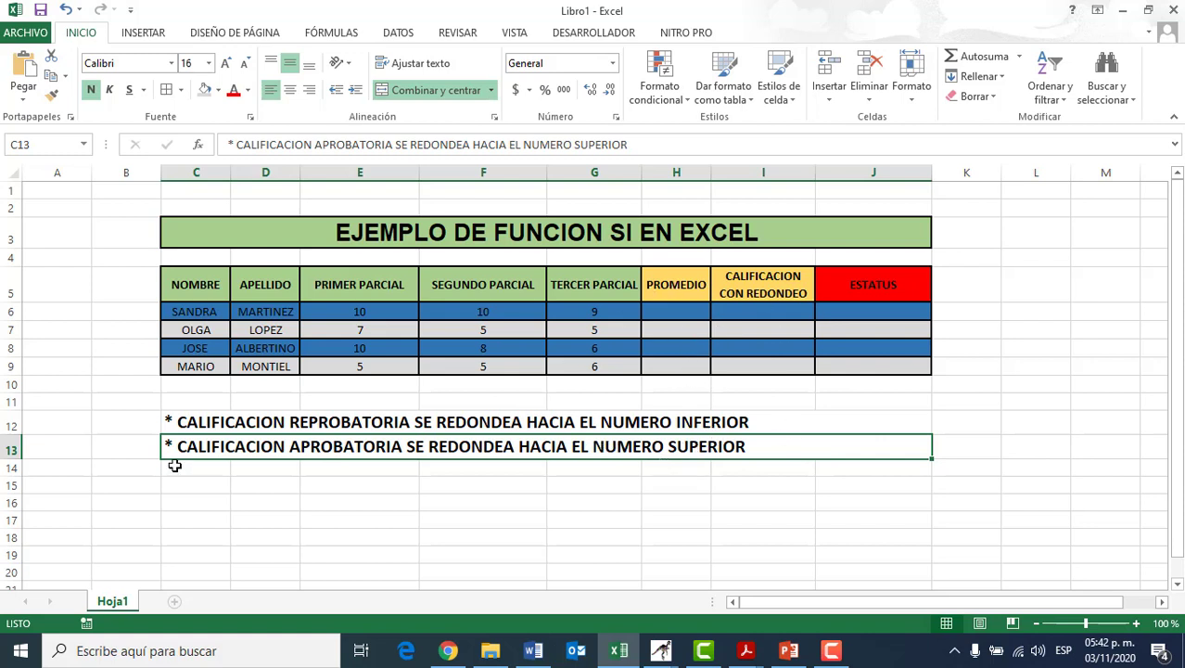
pyautogui.click(673, 312)
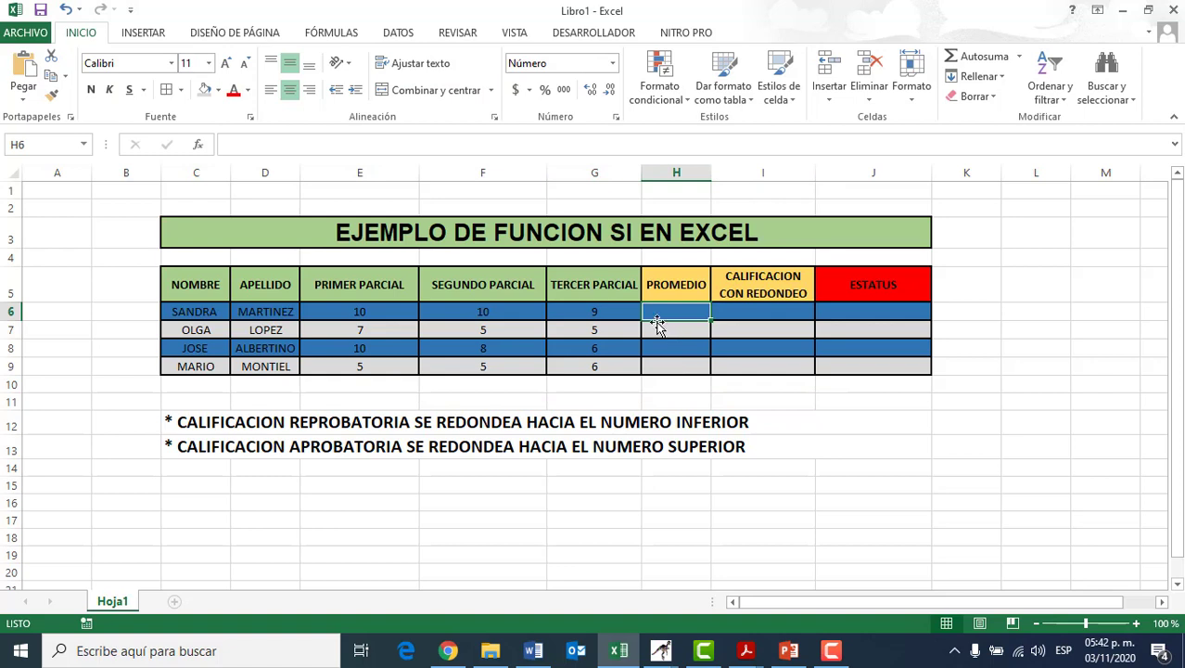
pyautogui.click(757, 315)
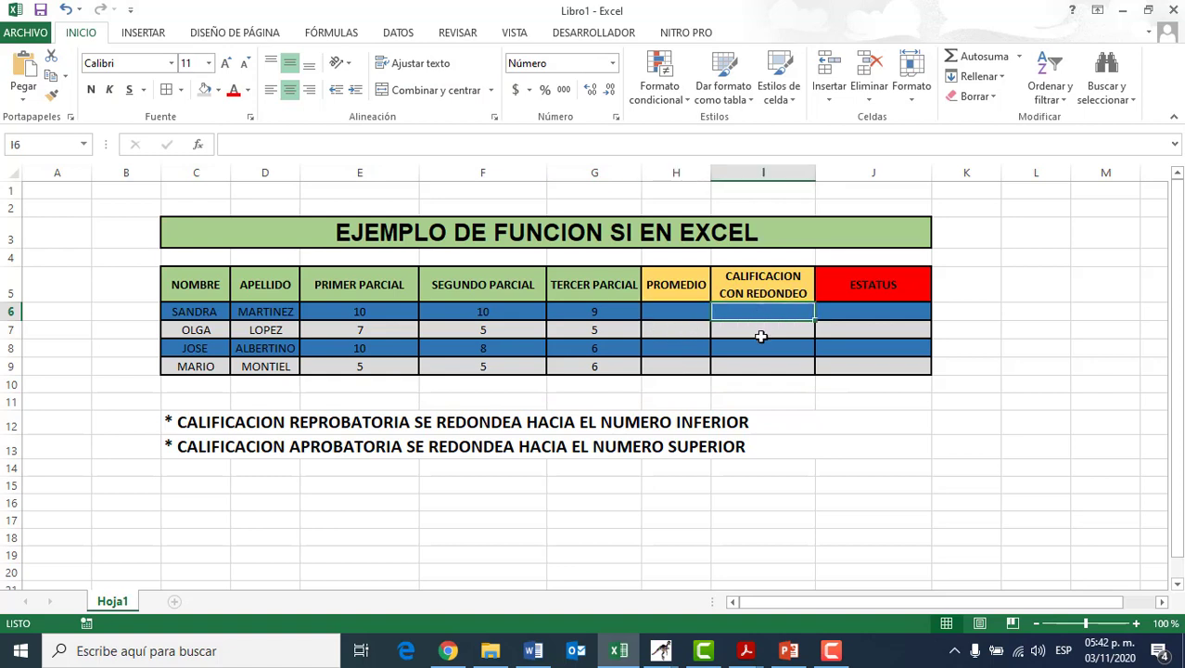
pyautogui.click(684, 312)
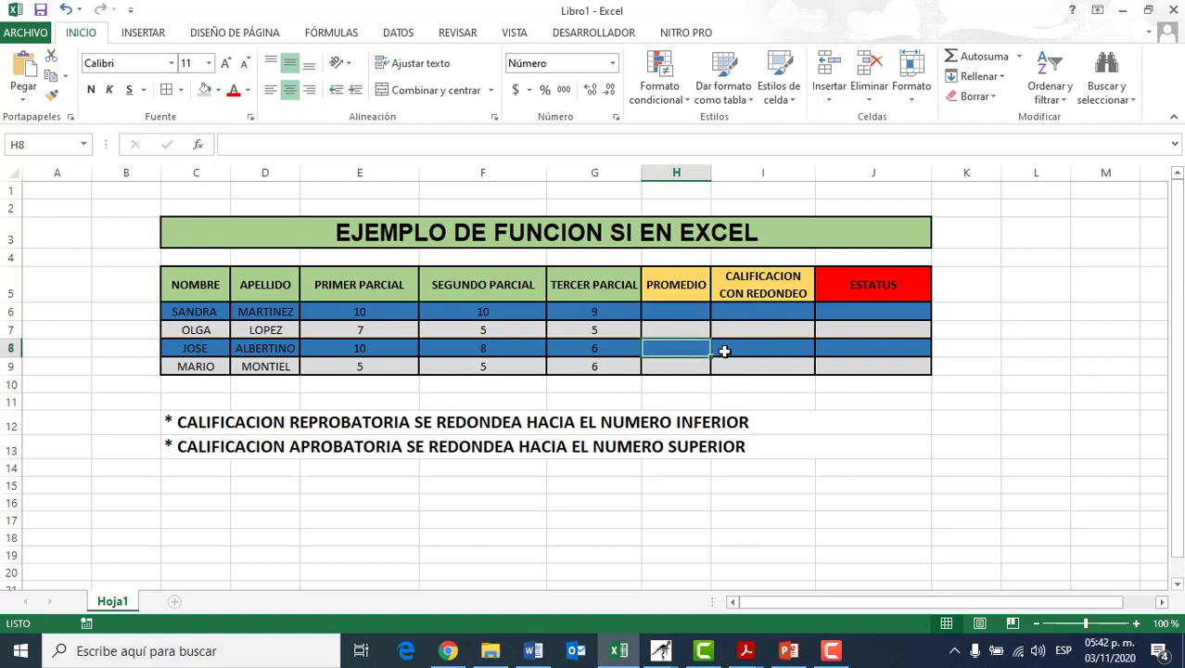
pyautogui.click(800, 421)
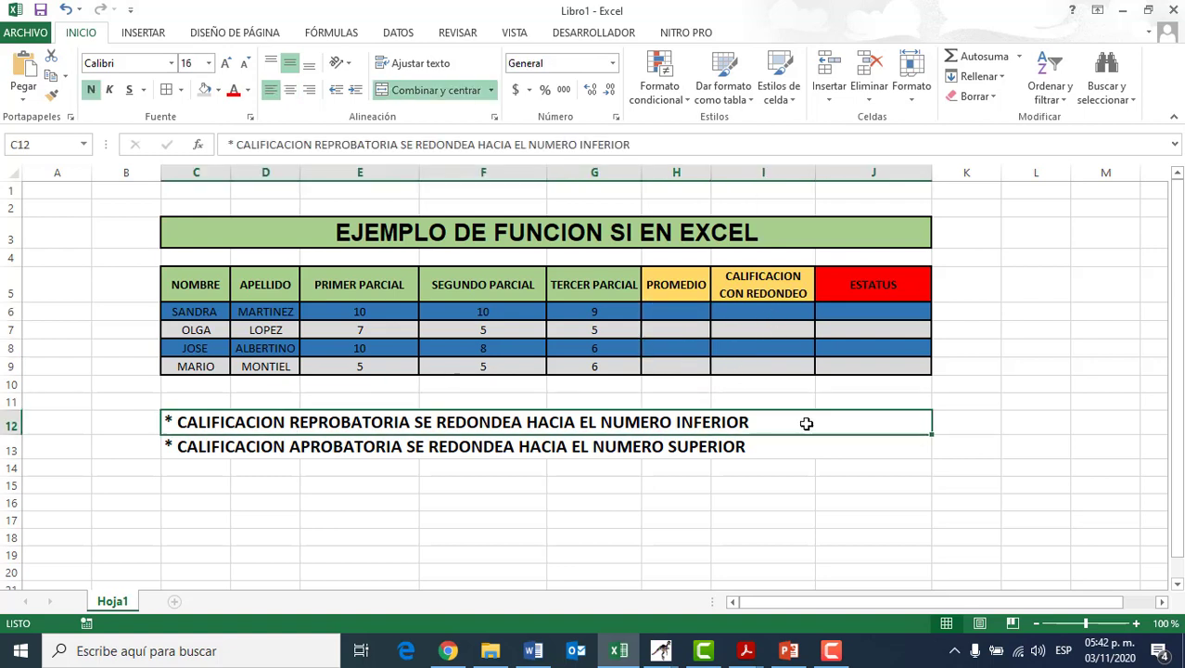
# Go through the PROMEDIO cells H6 to H9 that need an average, returning to H6.
pyautogui.click(685, 312)
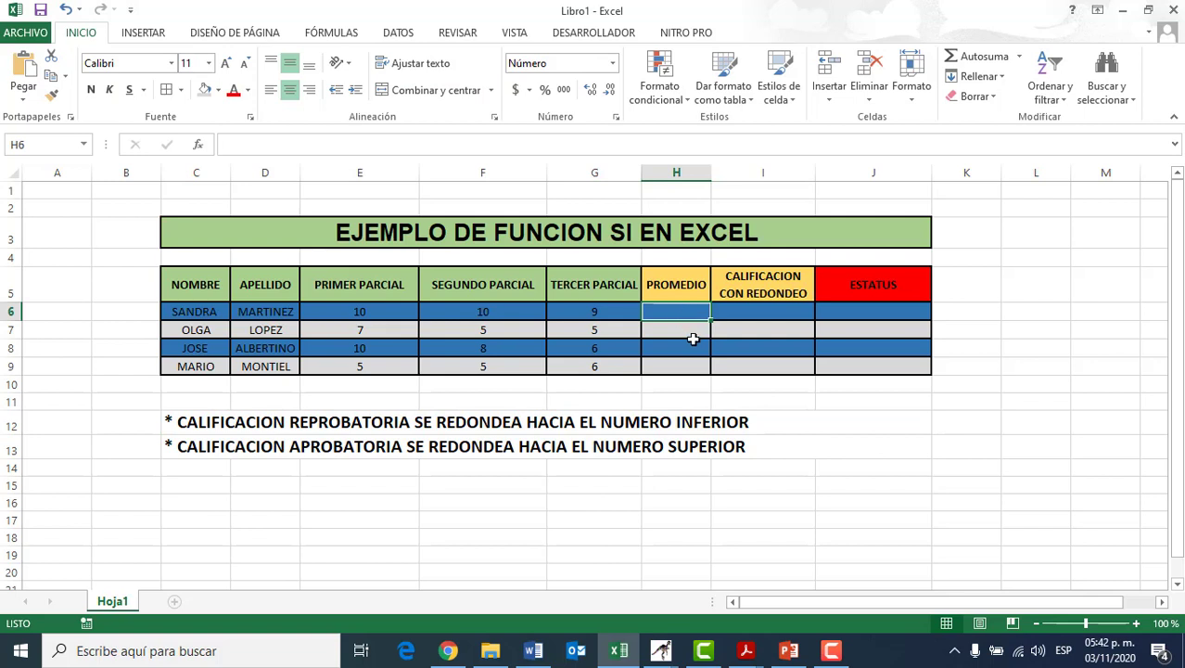
pyautogui.click(684, 333)
pyautogui.click(688, 367)
pyautogui.click(688, 348)
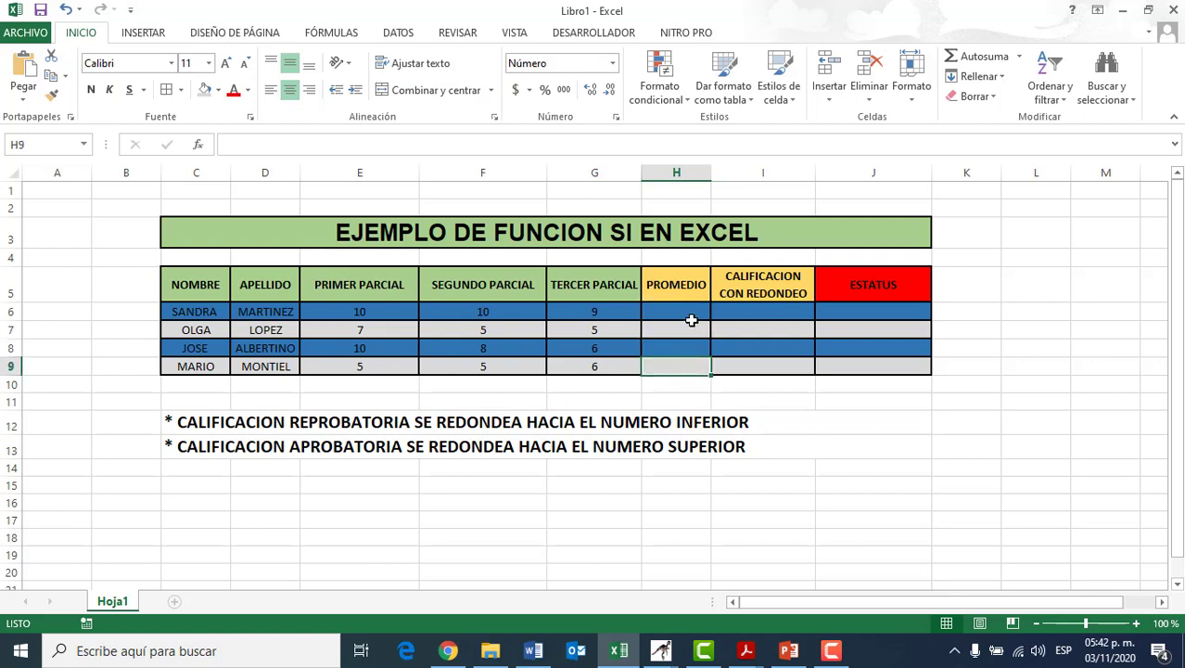
pyautogui.click(692, 317)
pyautogui.click(687, 336)
pyautogui.click(689, 349)
pyautogui.click(691, 367)
pyautogui.click(672, 315)
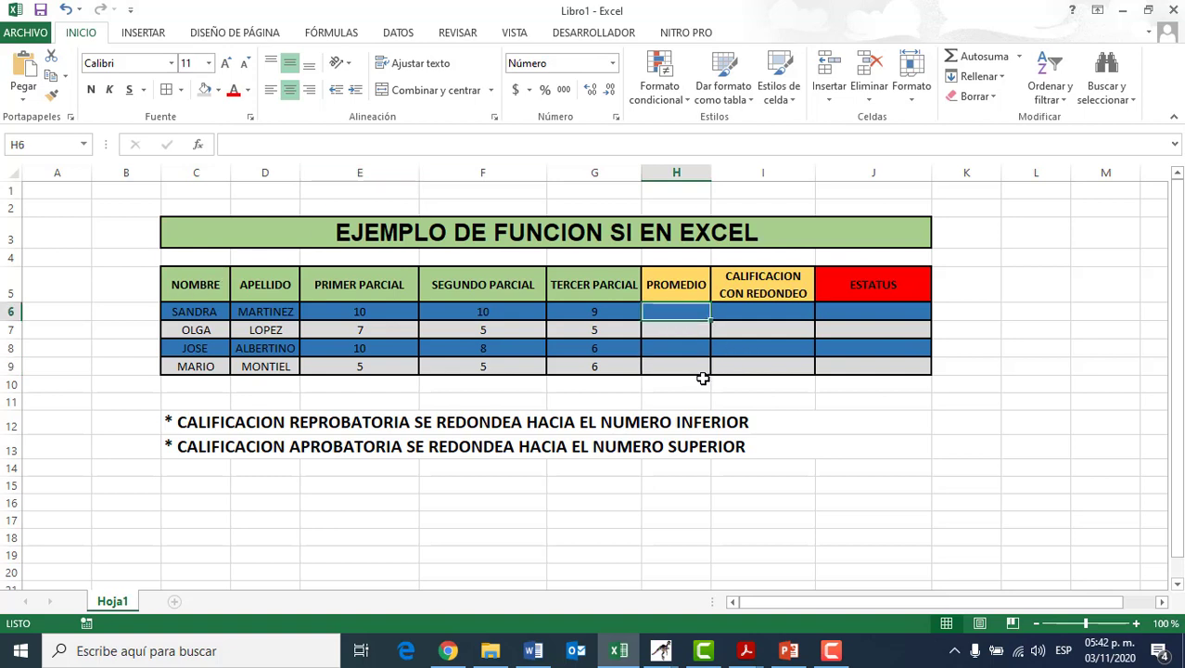
pyautogui.click(673, 336)
pyautogui.click(677, 350)
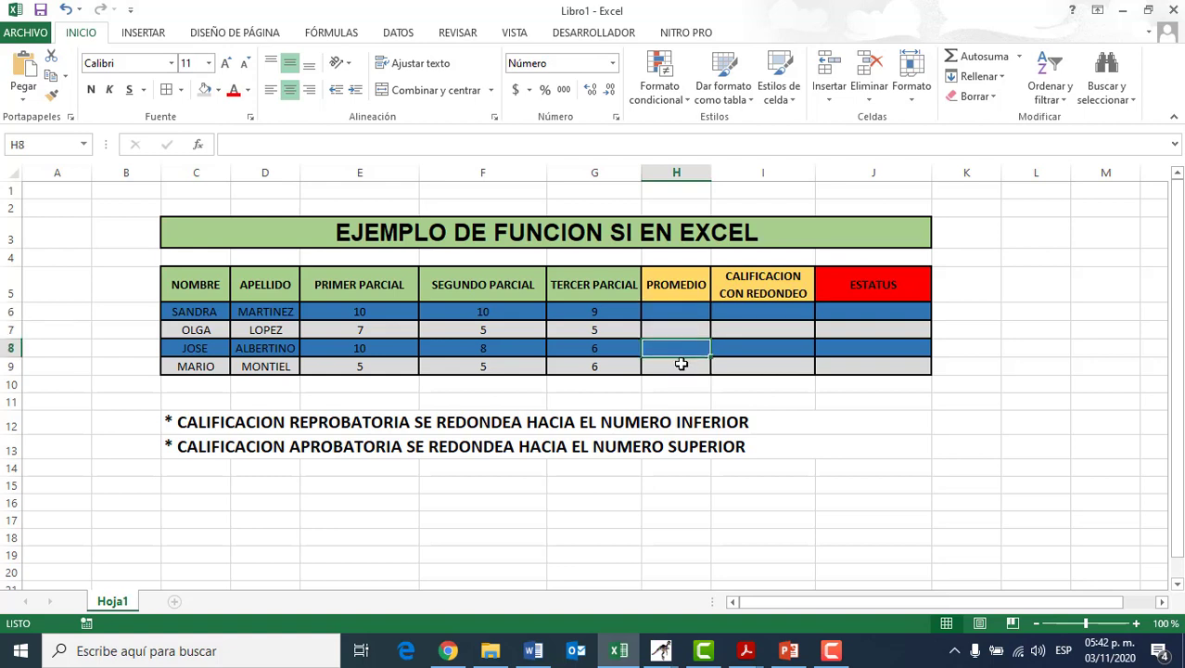
pyautogui.click(681, 364)
pyautogui.click(671, 314)
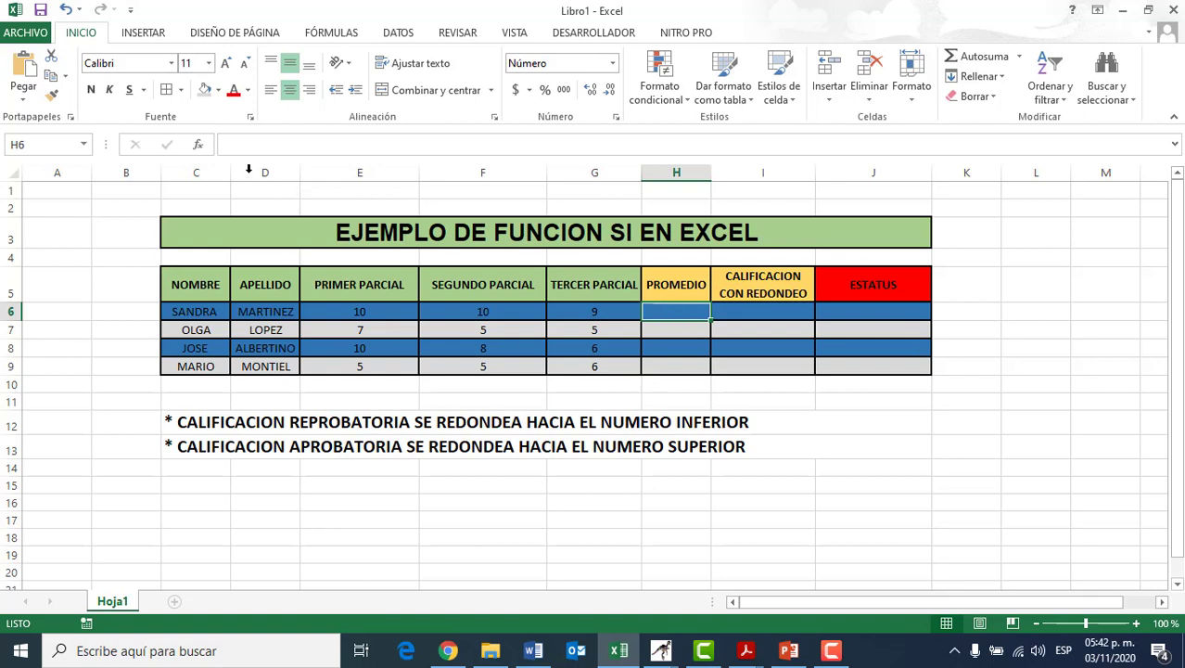
pyautogui.click(199, 148)
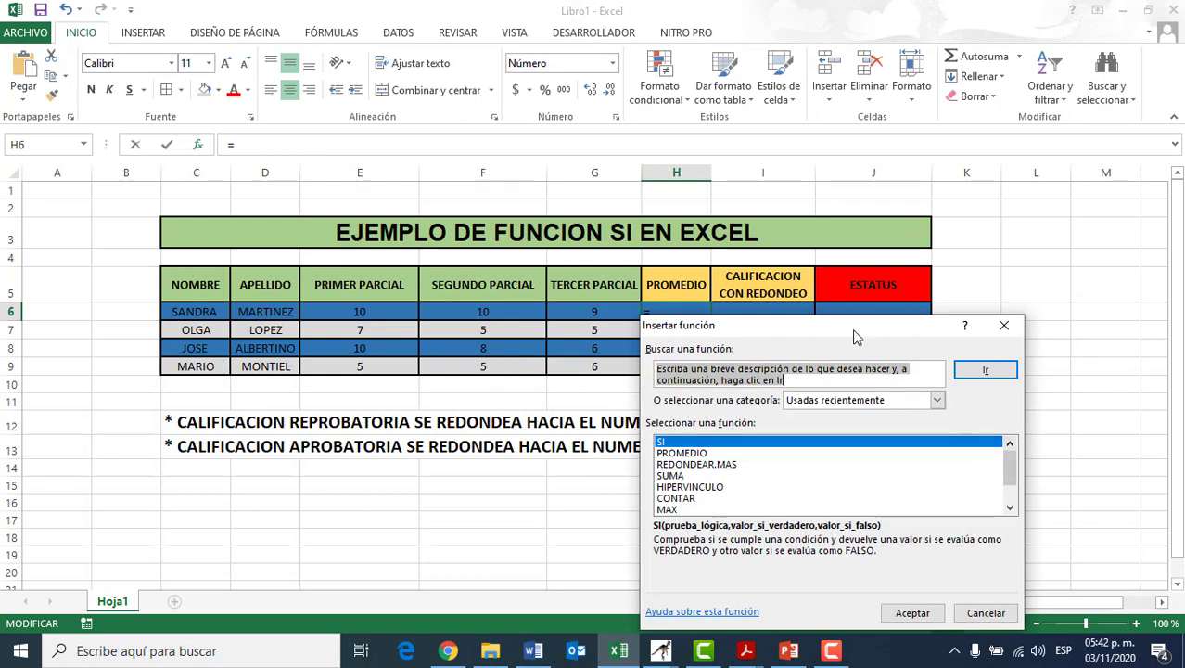
pyautogui.moveTo(852, 334); pyautogui.dragTo(750, 218)
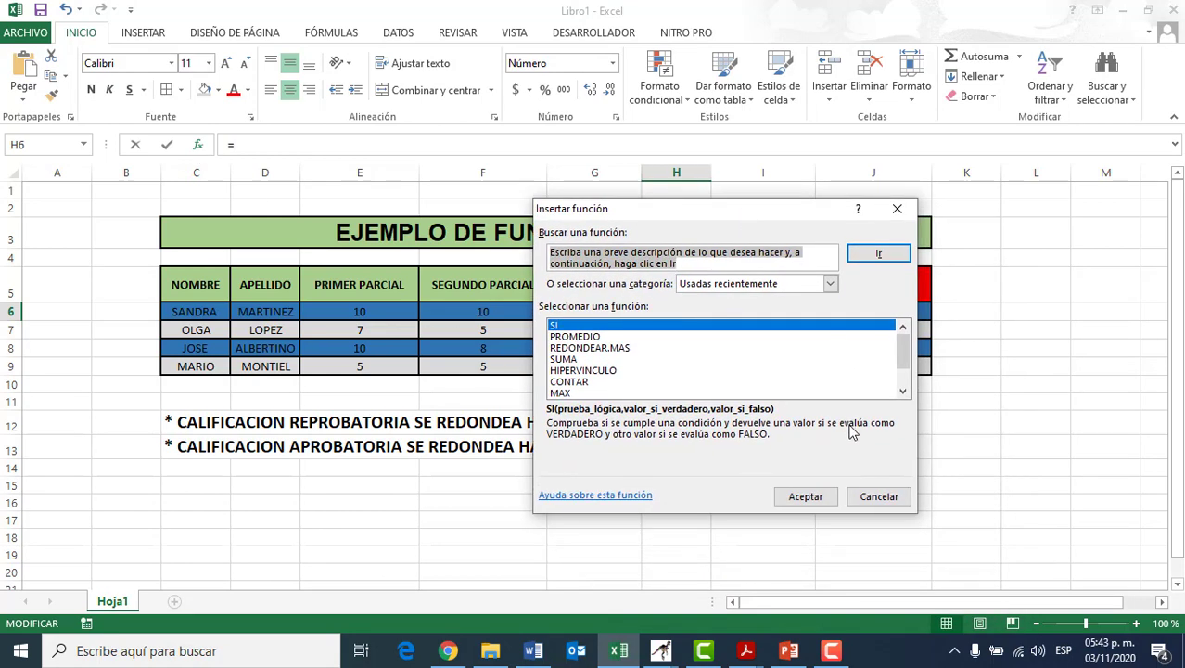
pyautogui.click(884, 501)
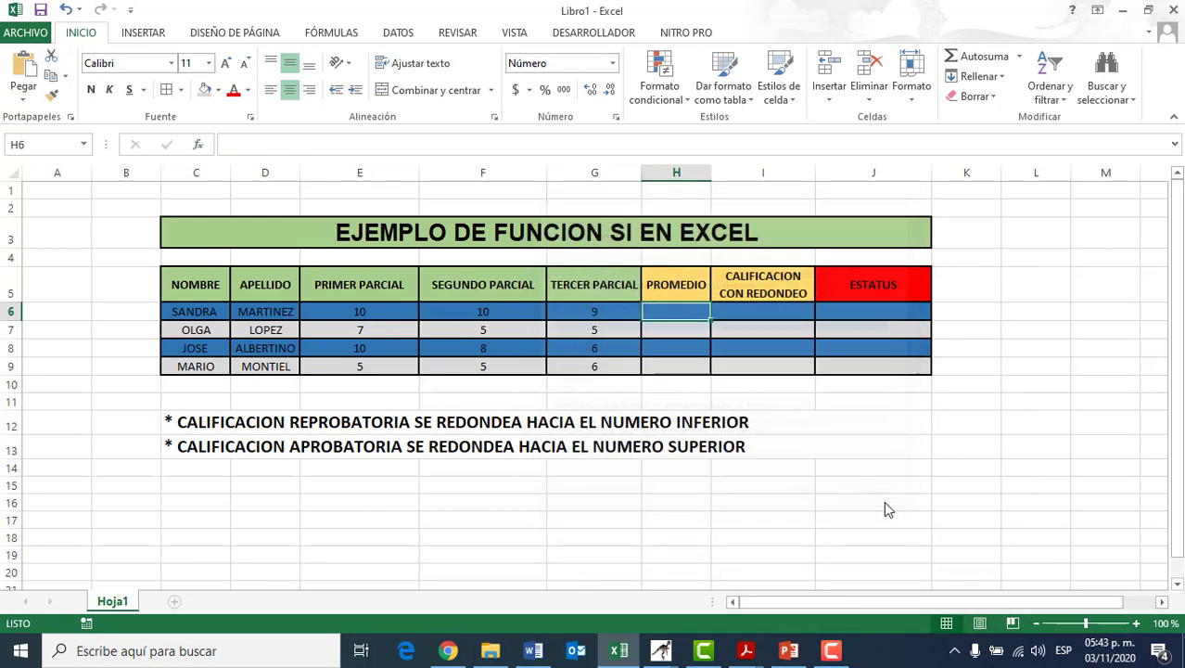
# Start inserting a function in H6 and search the available functions for PROMEDIO.
pyautogui.click(199, 146)
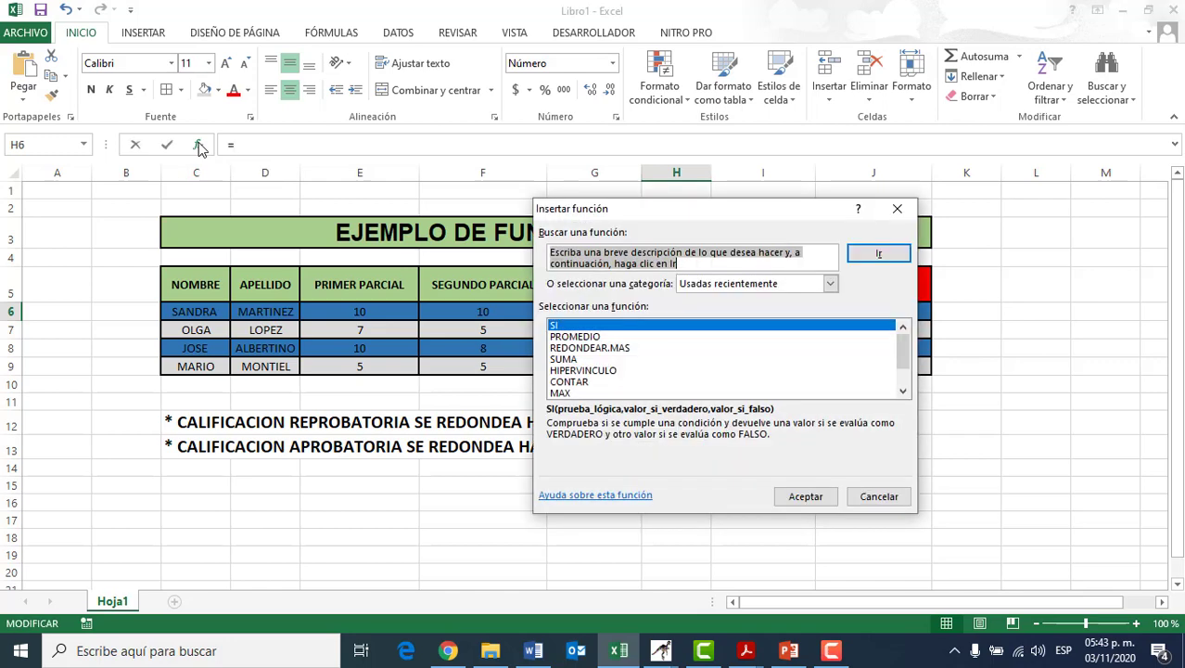
pyautogui.moveTo(675, 212); pyautogui.dragTo(480, 164)
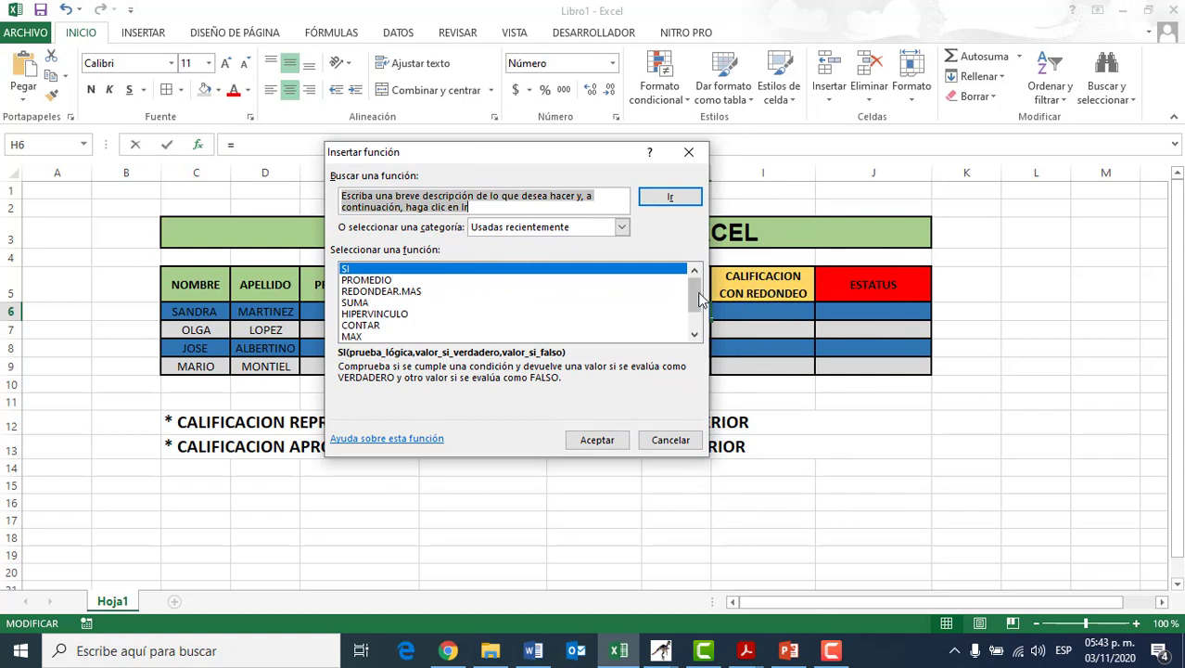
pyautogui.scroll(-1, 687, 320)
pyautogui.click(376, 338)
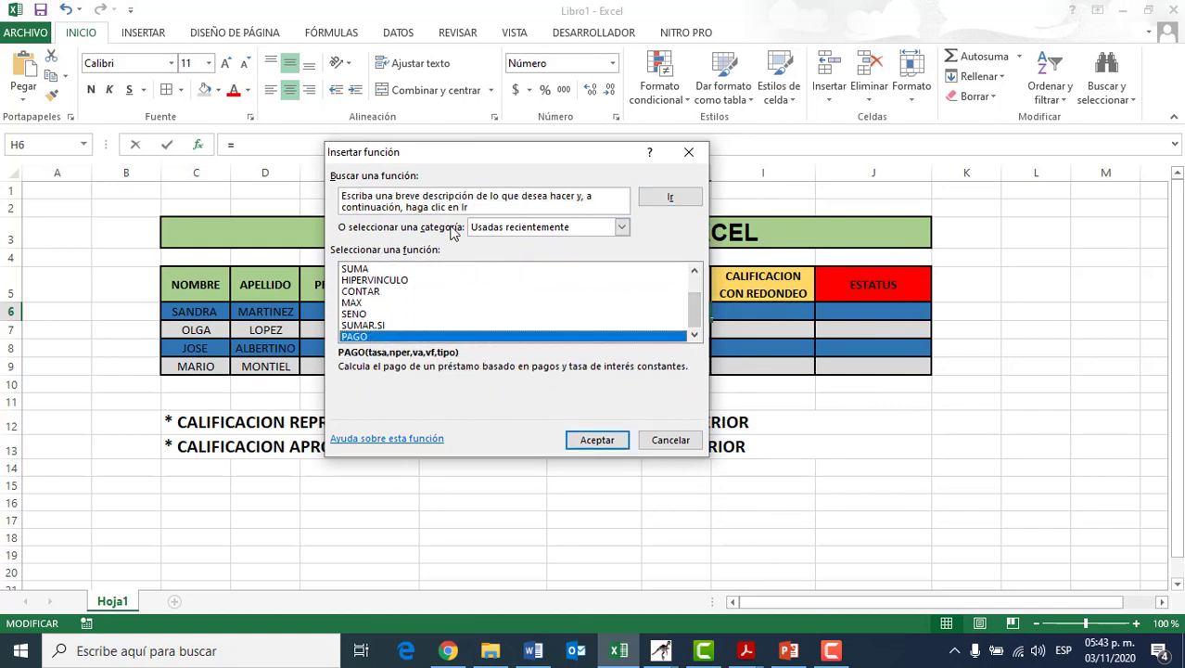
pyautogui.moveTo(547, 159); pyautogui.dragTo(672, 169)
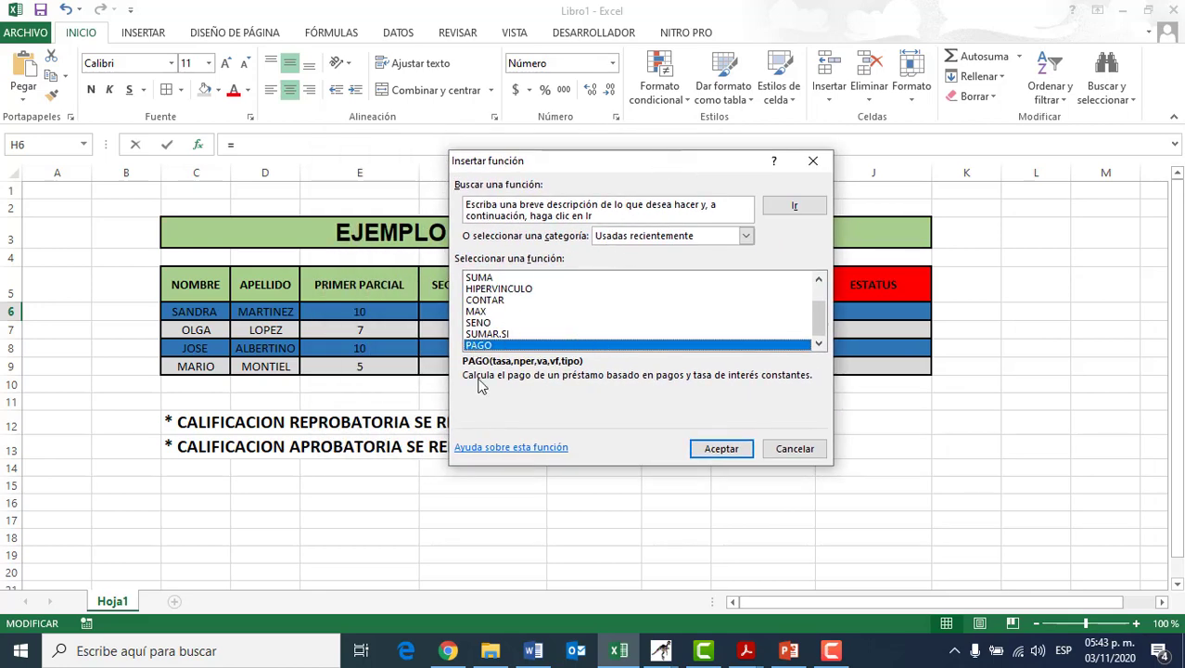
pyautogui.moveTo(613, 218); pyautogui.dragTo(462, 209)
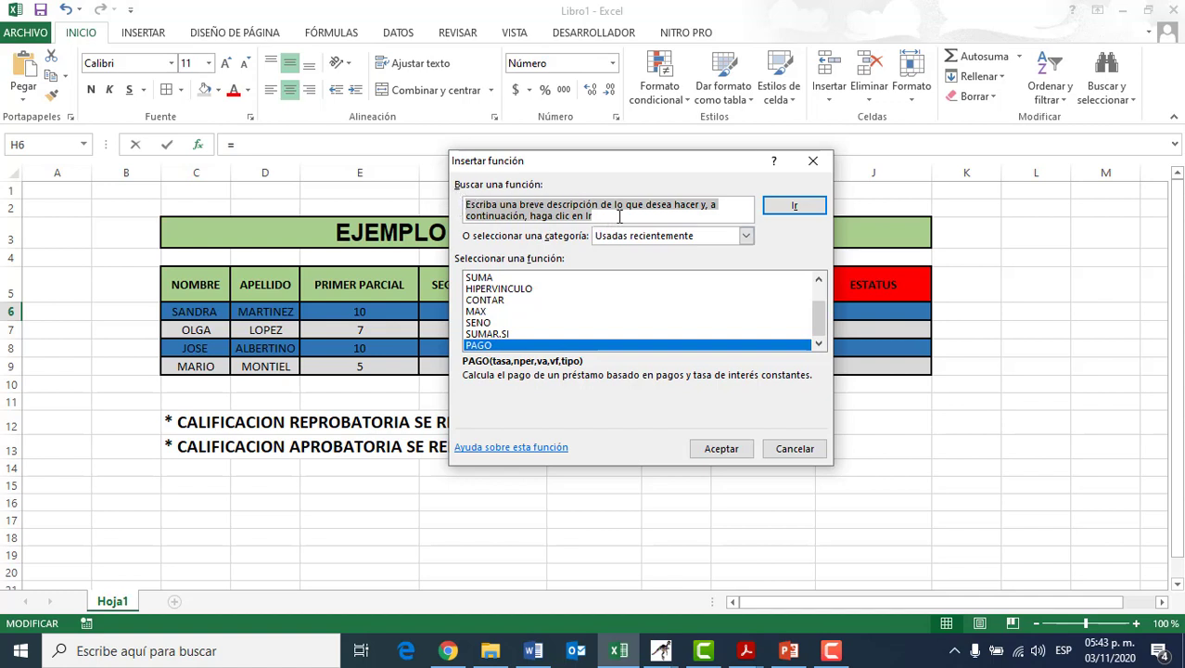
pyautogui.write('PROMEDIO')
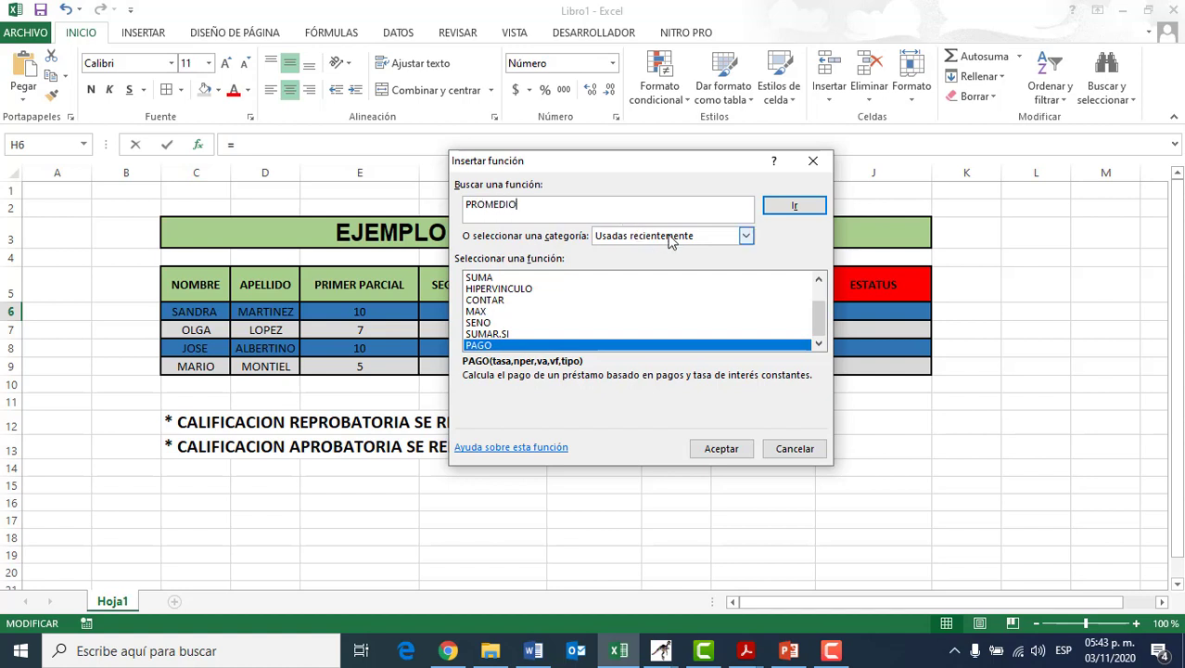
pyautogui.click(790, 210)
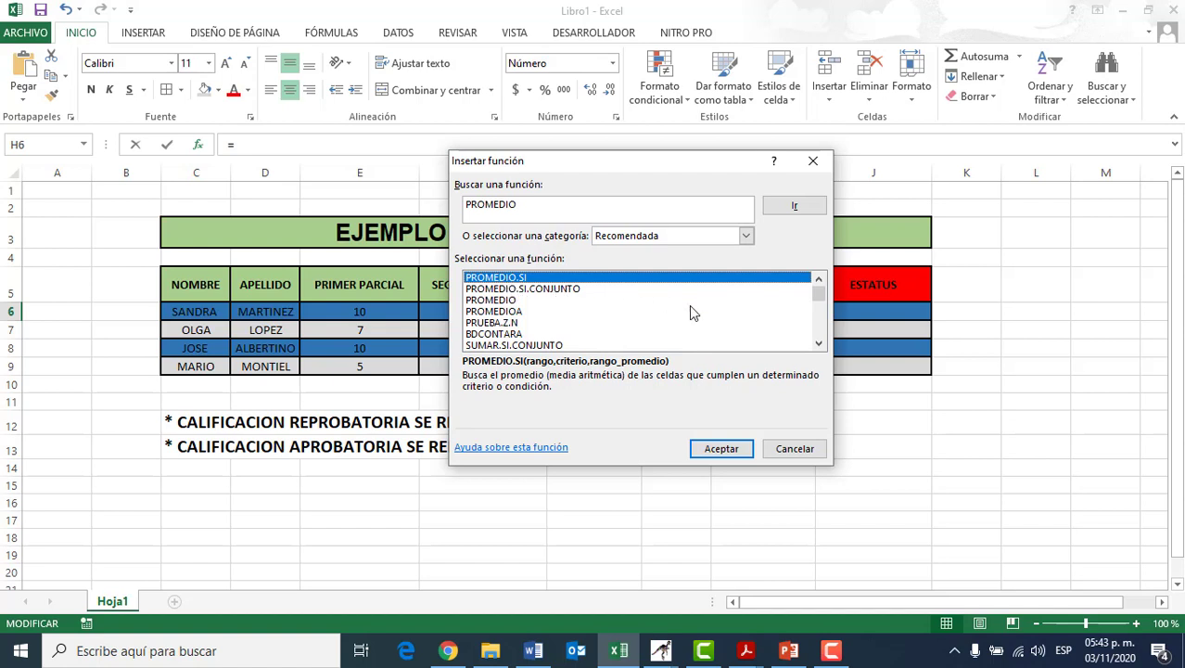
# Choose the PROMEDIO function for H6 and open its arguments.
pyautogui.click(492, 300)
pyautogui.moveTo(579, 167); pyautogui.dragTo(616, 159)
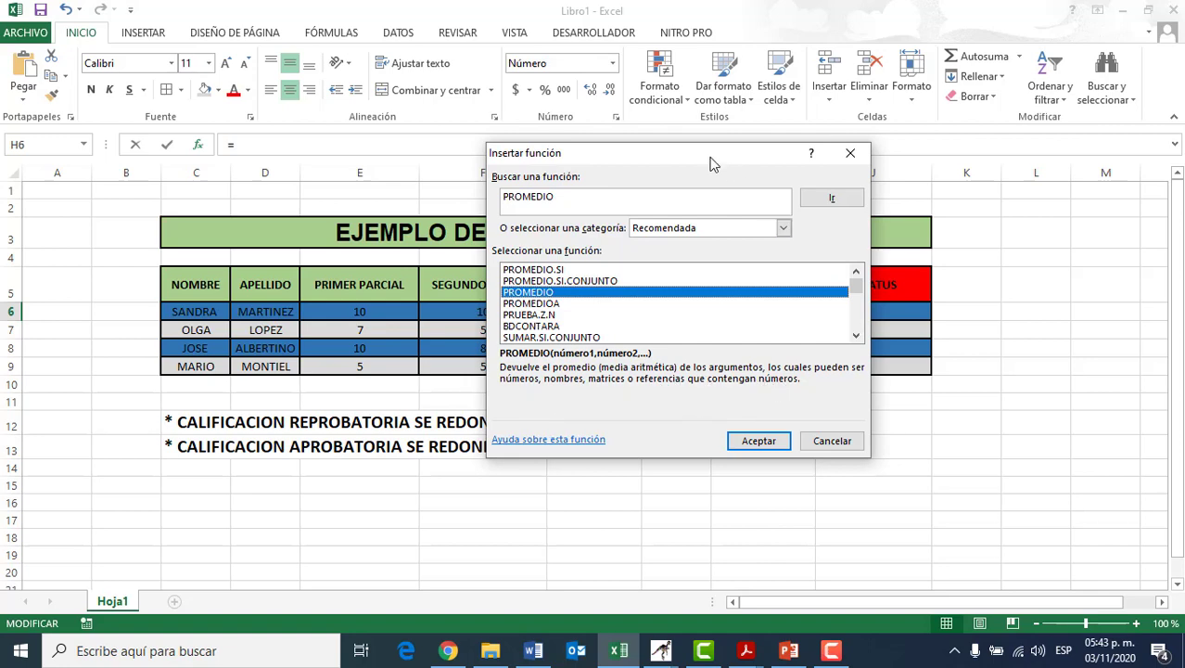
pyautogui.moveTo(744, 169); pyautogui.dragTo(977, 185)
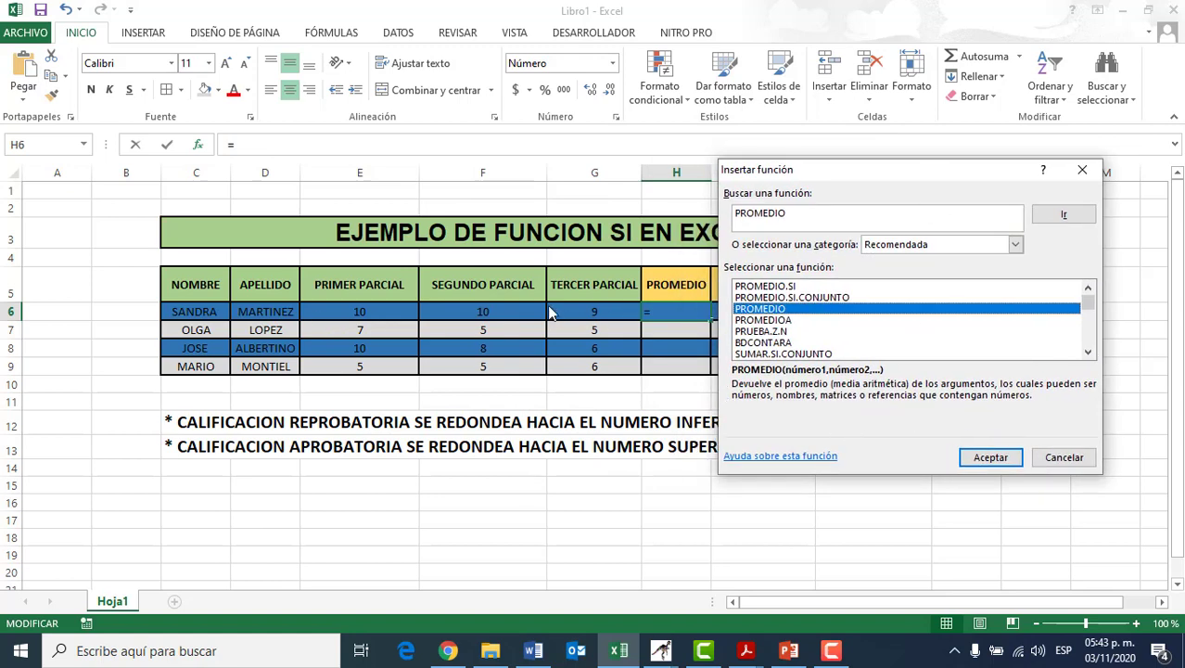
pyautogui.moveTo(939, 180); pyautogui.dragTo(564, 177)
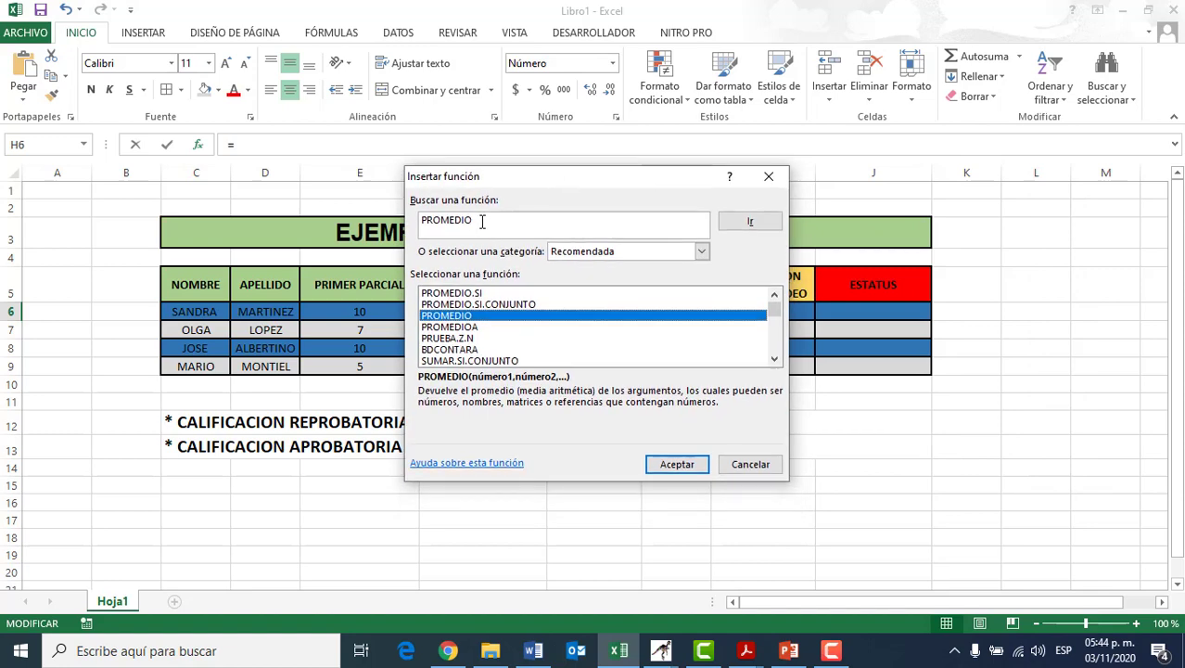
pyautogui.click(682, 469)
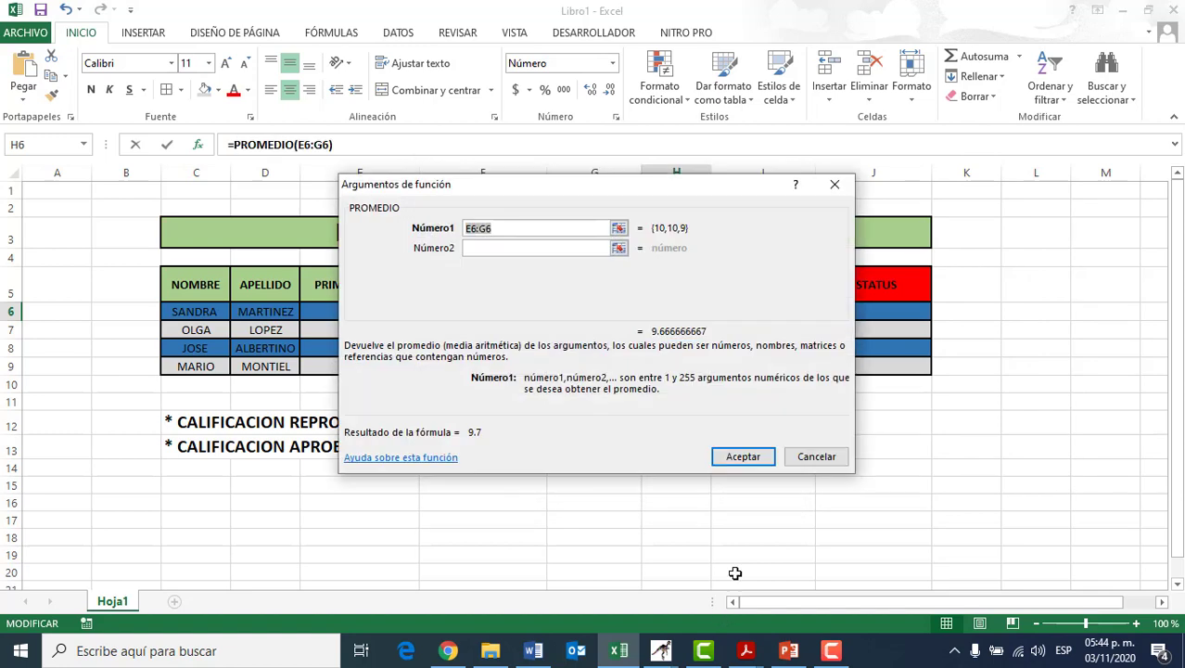
# Clear the suggested range from the Número1 argument of the PROMEDIO function.
pyautogui.moveTo(585, 184); pyautogui.dragTo(621, 391)
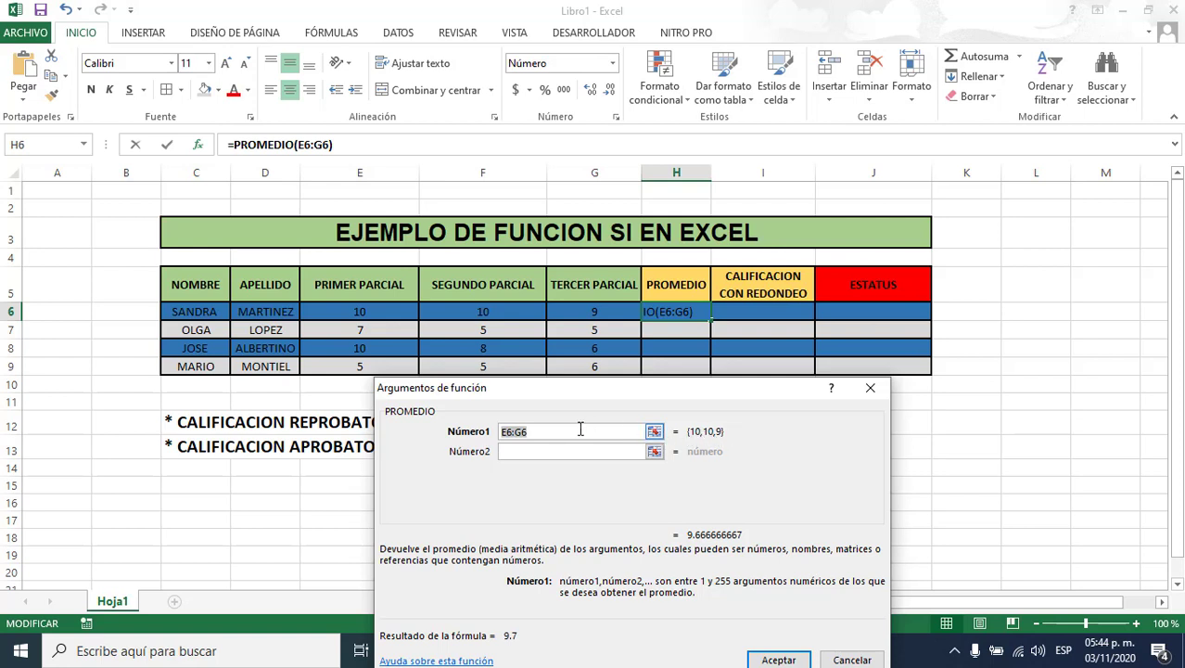
pyautogui.doubleClick(509, 431)
pyautogui.doubleClick(561, 426)
pyautogui.press('BackSpace')
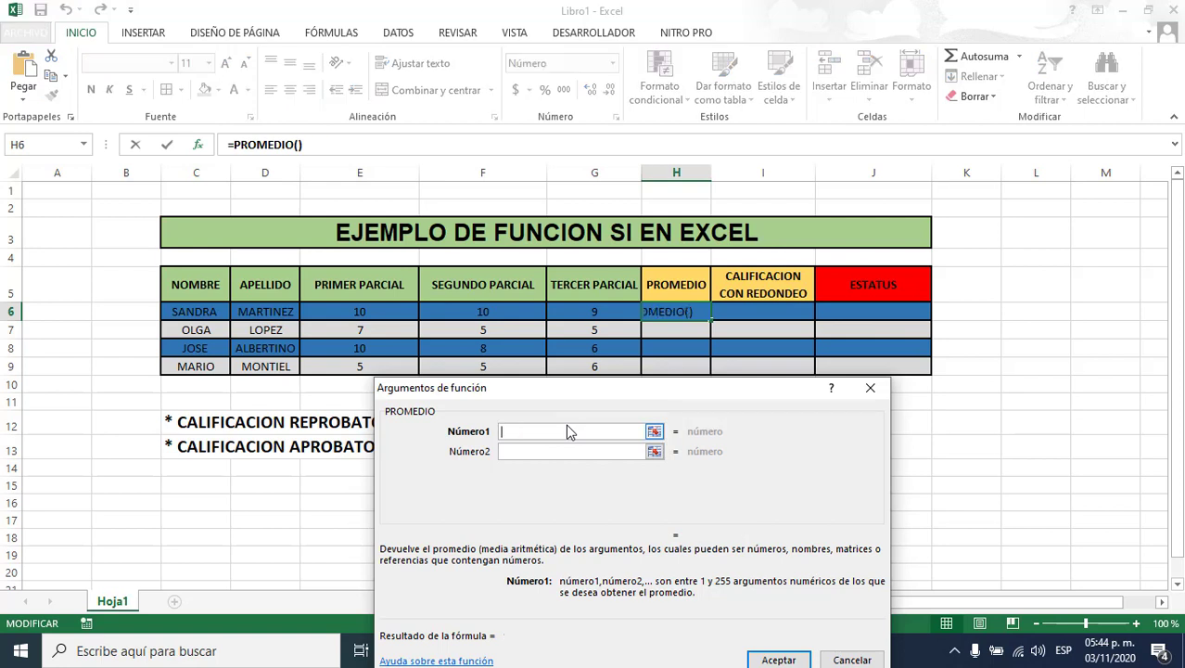
pyautogui.click(673, 314)
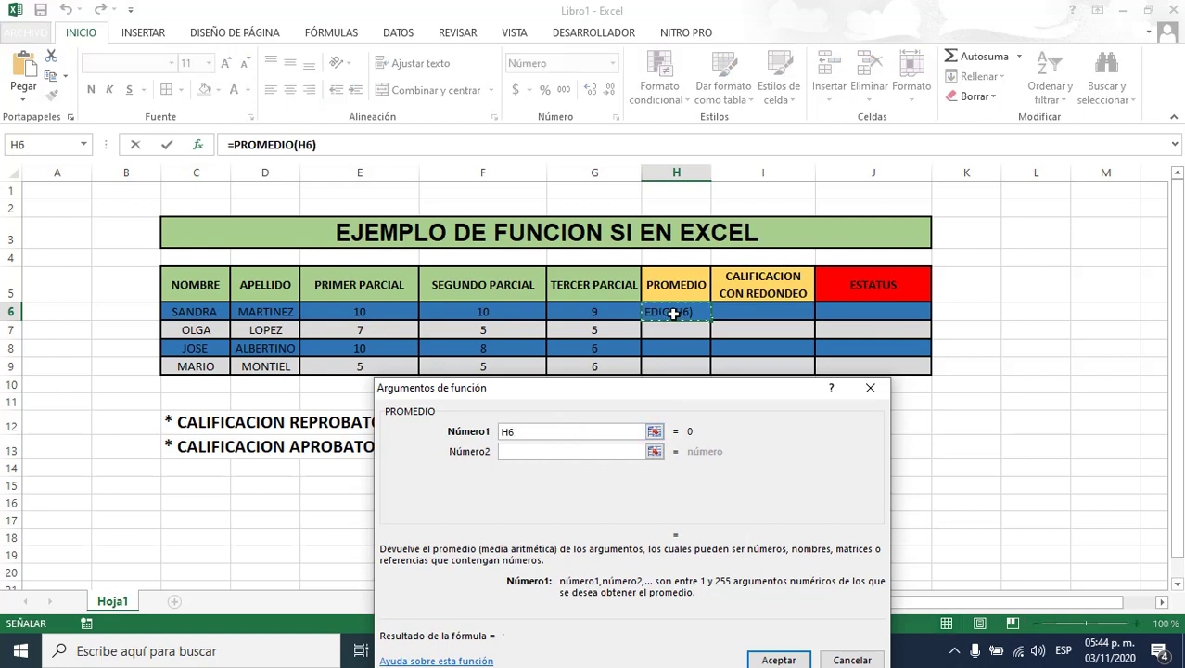
pyautogui.press('BackSpace')
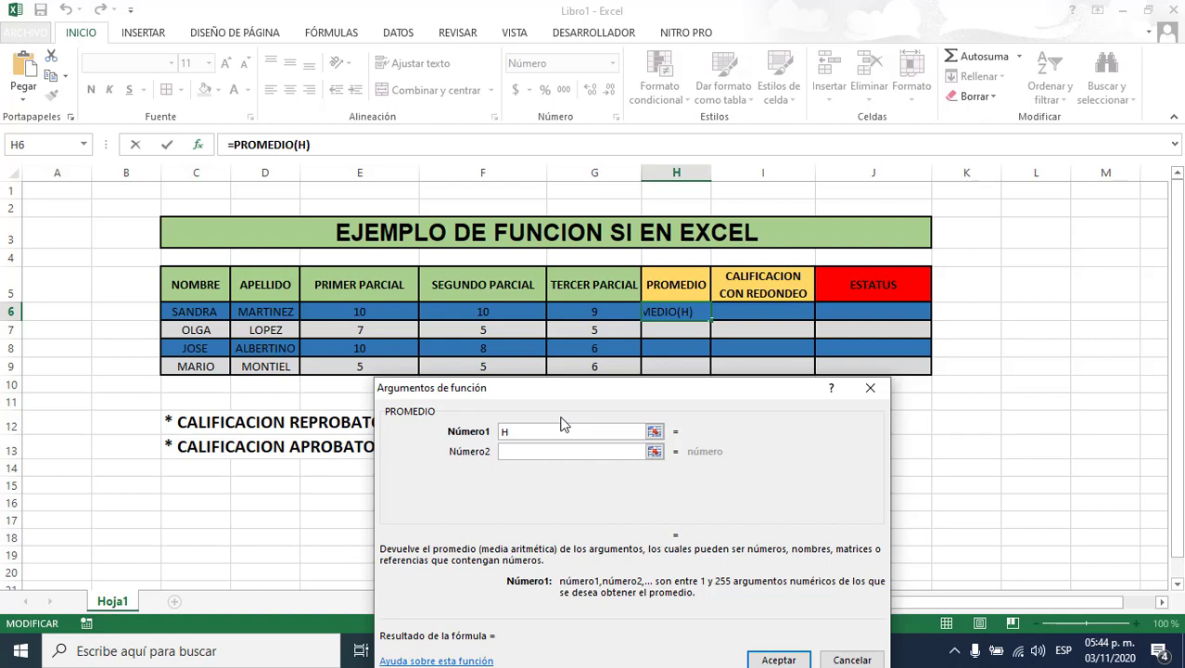
pyautogui.press('BackSpace')
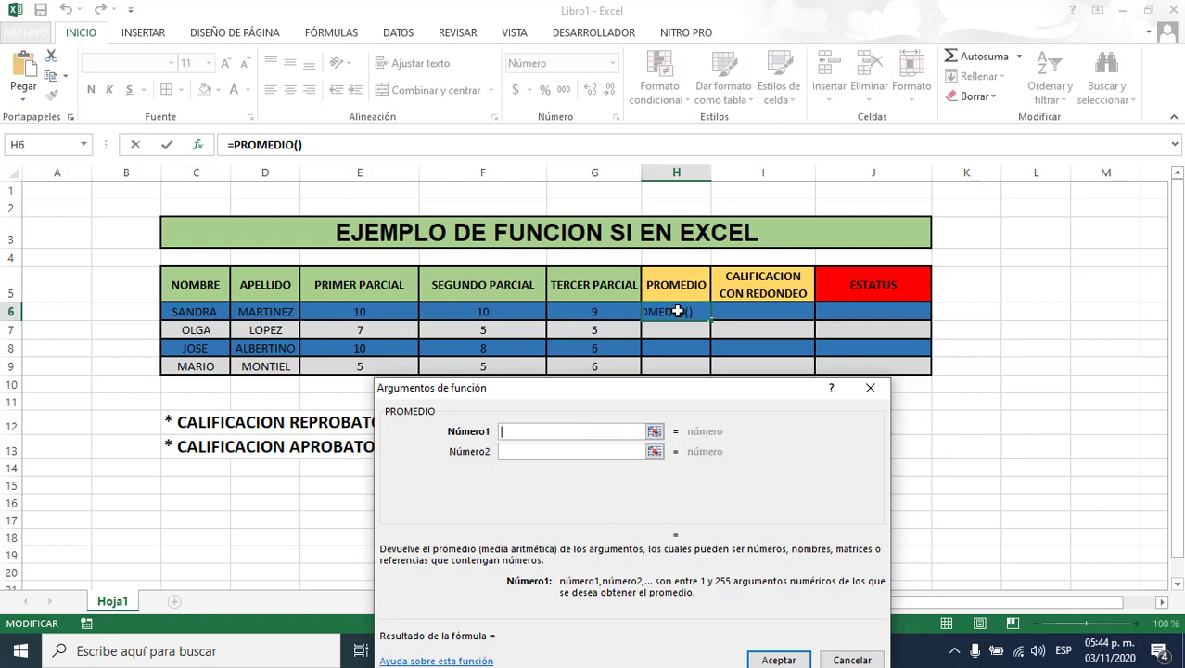
pyautogui.click(299, 146)
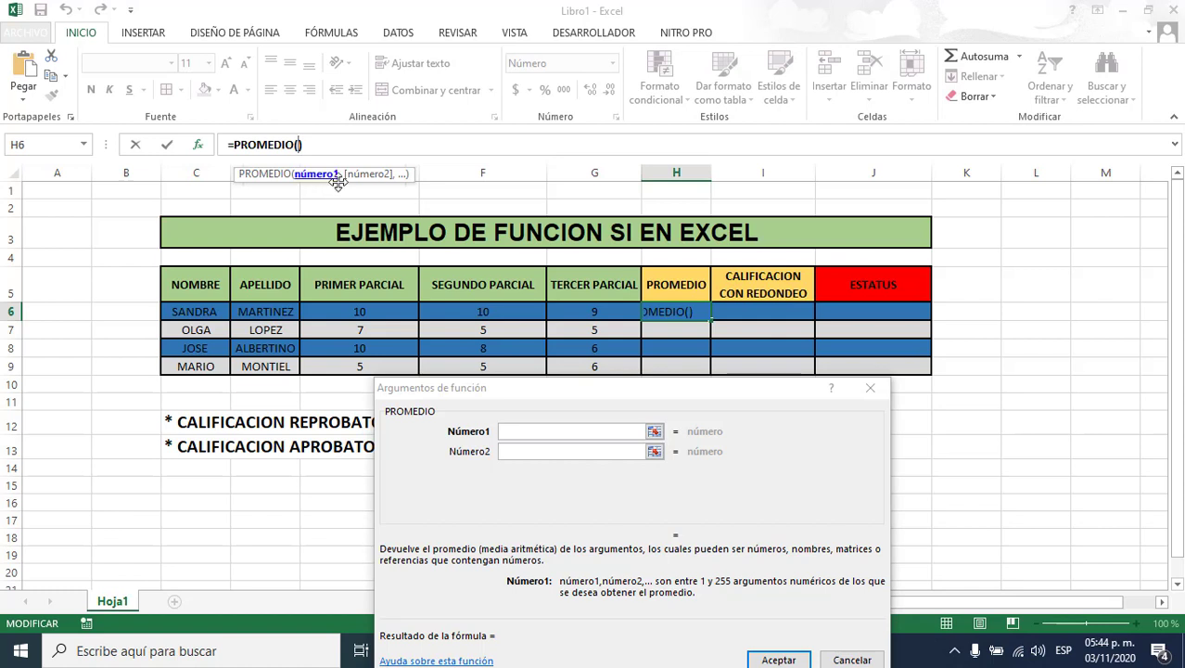
# Set Número1 to the first student's three partial grades, E6:G6, and insert the average in H6.
pyautogui.click(508, 432)
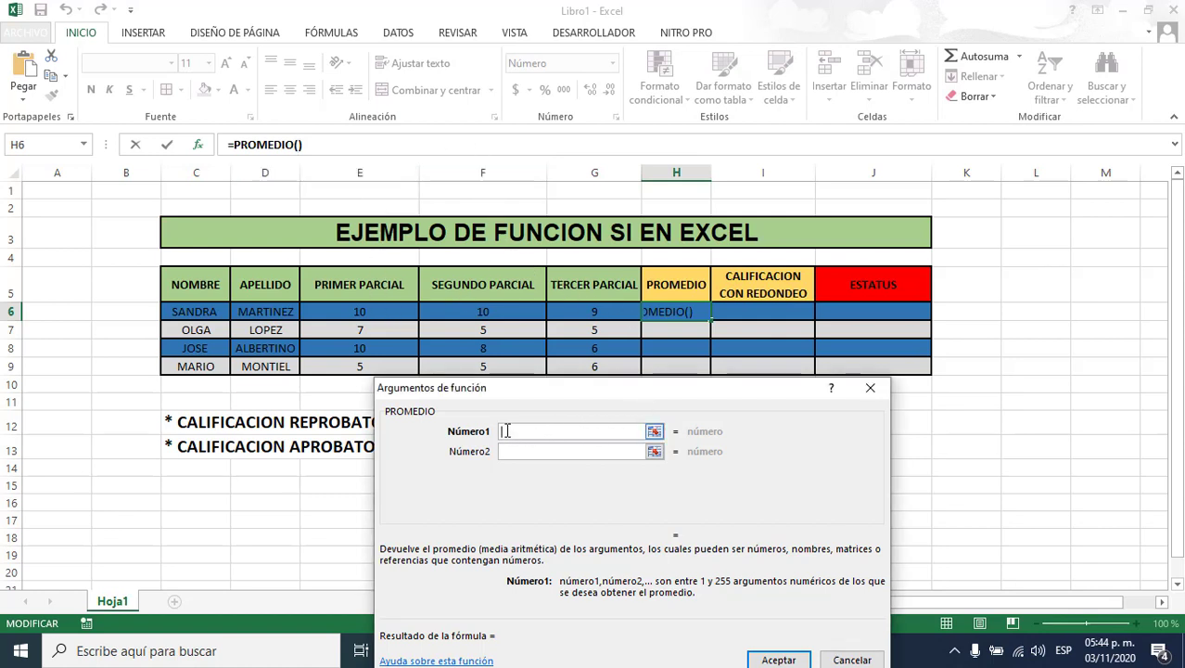
pyautogui.click(354, 312)
pyautogui.moveTo(352, 311); pyautogui.dragTo(603, 311)
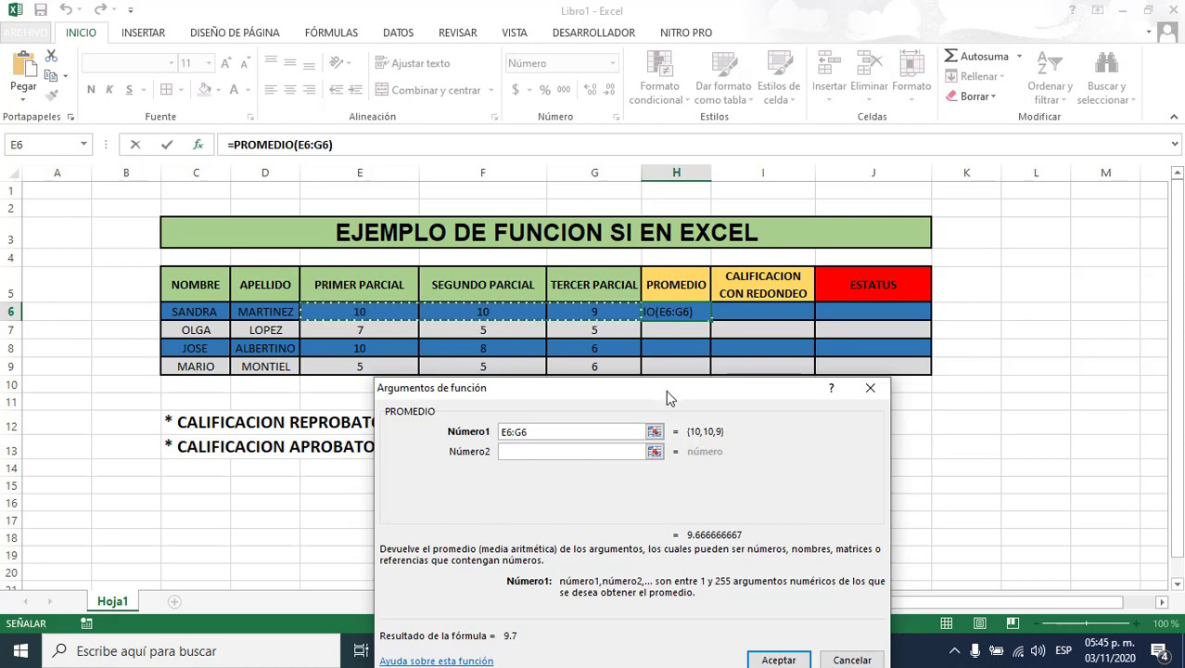
pyautogui.moveTo(666, 389); pyautogui.dragTo(643, 194)
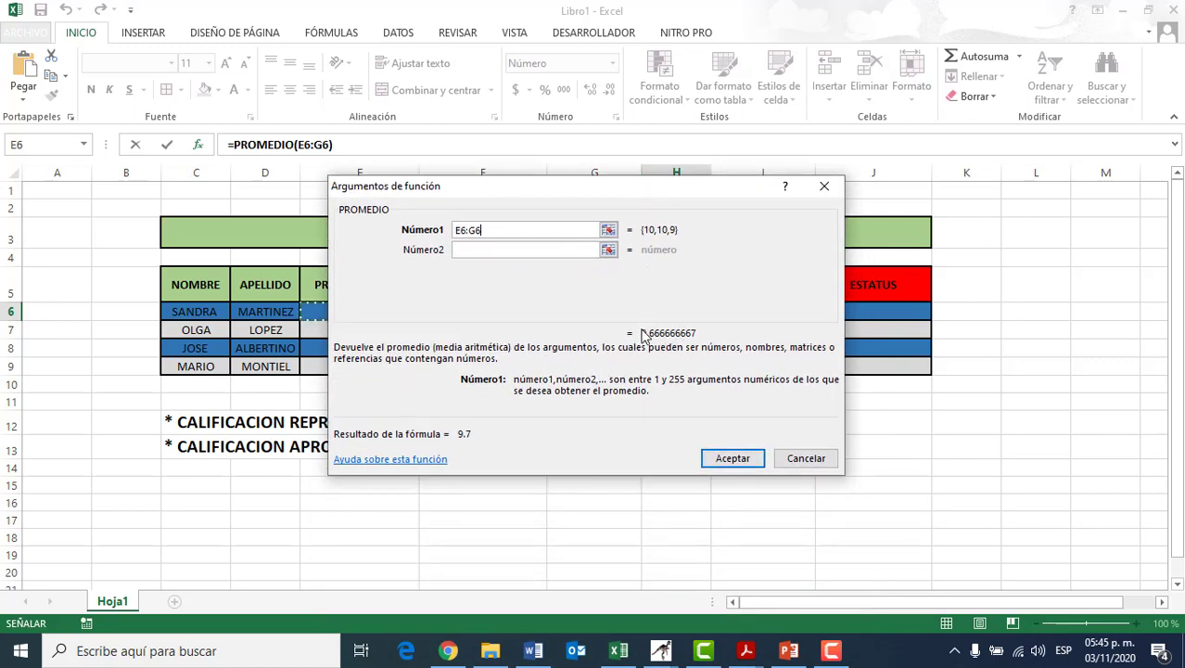
pyautogui.moveTo(663, 192); pyautogui.dragTo(812, 169)
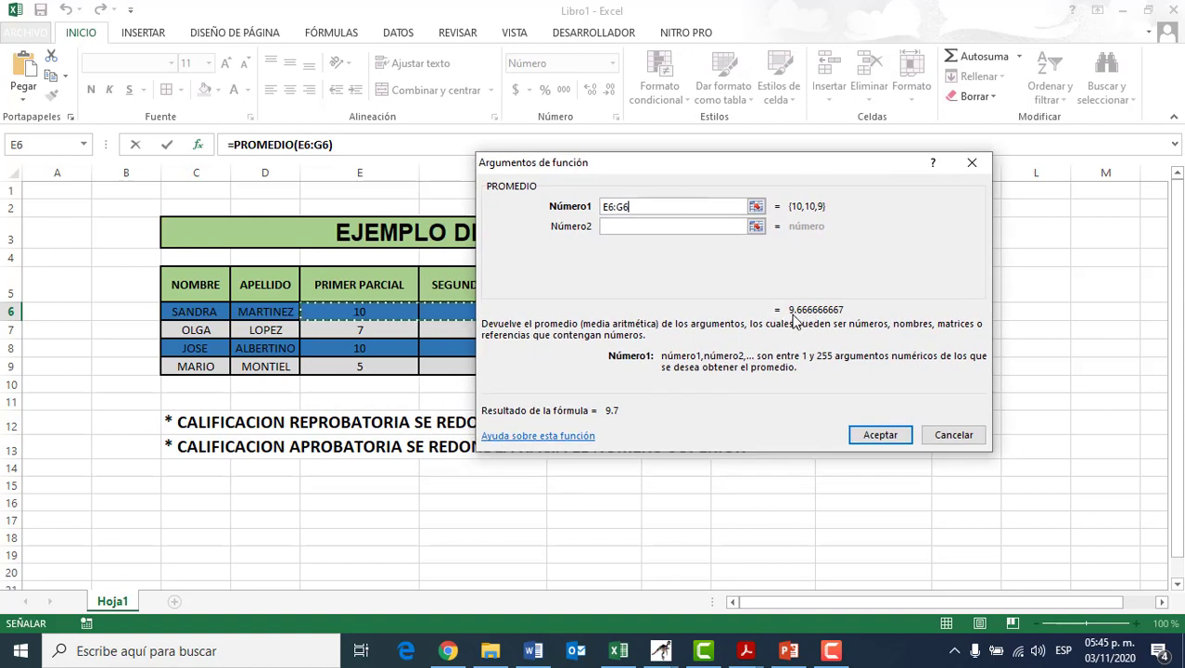
pyautogui.click(879, 436)
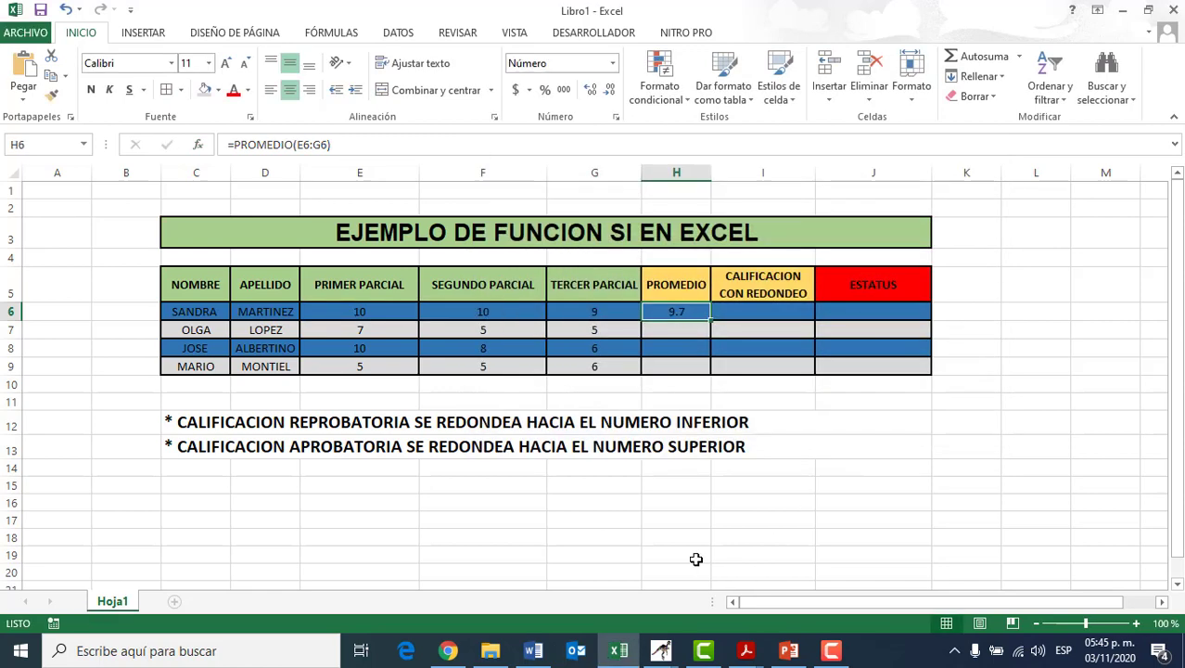
# Go through the empty PROMEDIO cells H7 to H9 of the remaining students.
pyautogui.click(687, 334)
pyautogui.click(694, 352)
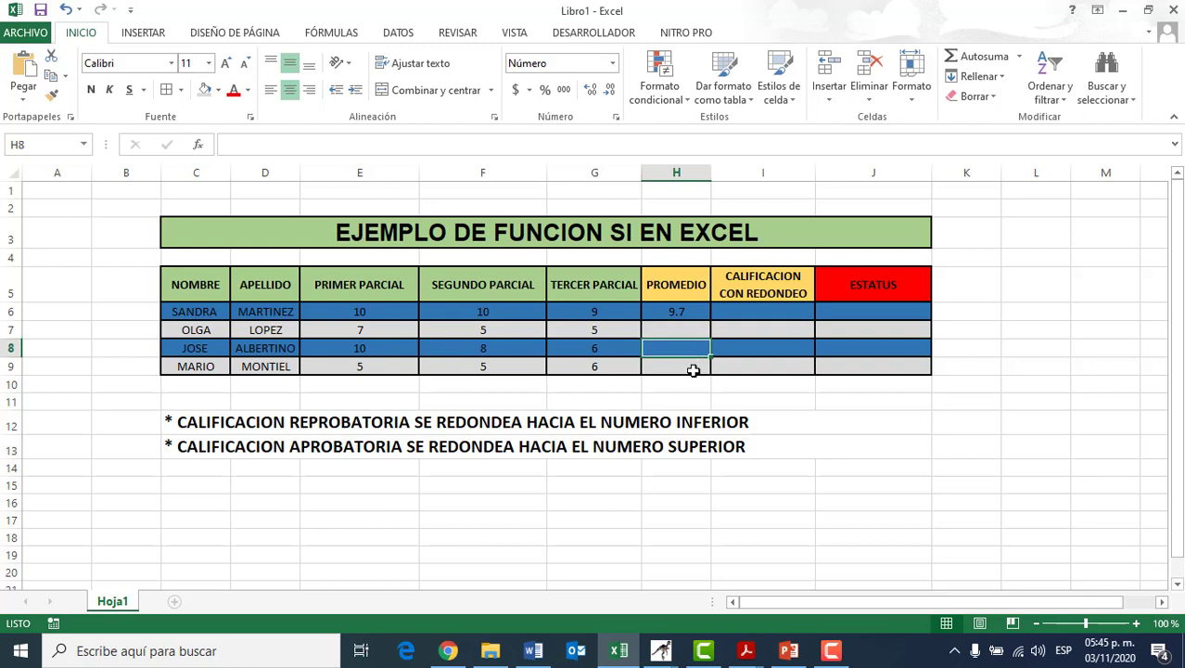
pyautogui.click(693, 368)
pyautogui.click(693, 333)
pyautogui.click(683, 348)
pyautogui.click(683, 365)
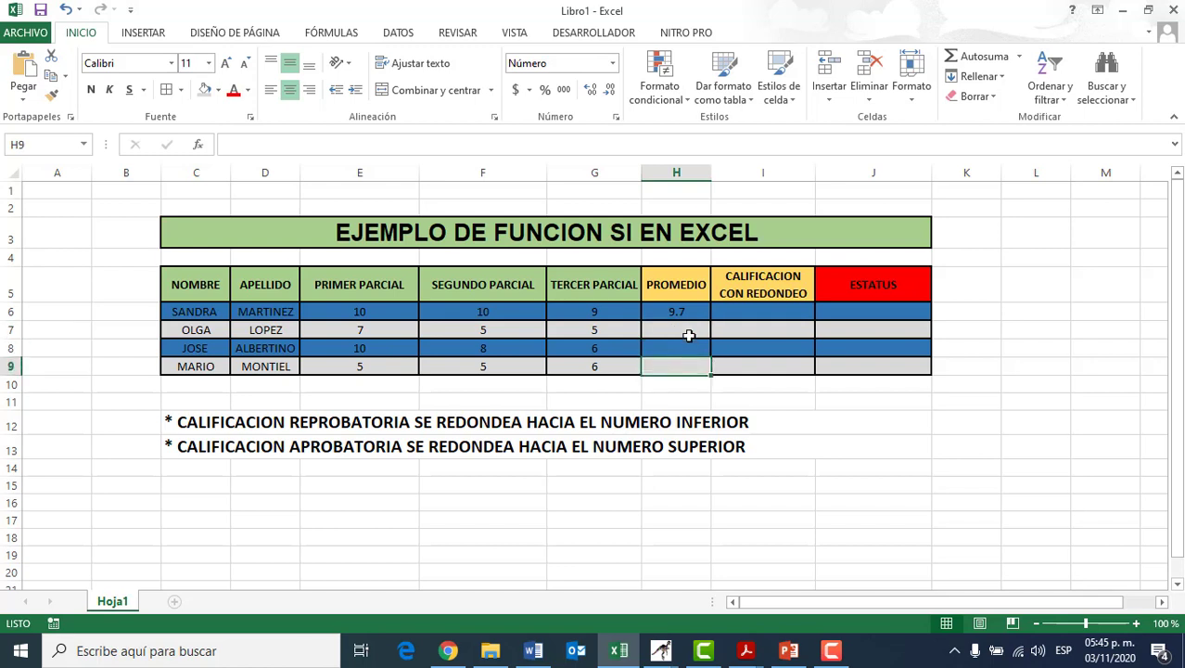
pyautogui.click(686, 332)
pyautogui.click(682, 349)
pyautogui.click(680, 365)
# Insert the PROMEDIO function in H7 to average the second student's partial grades, E7:G7.
pyautogui.click(681, 330)
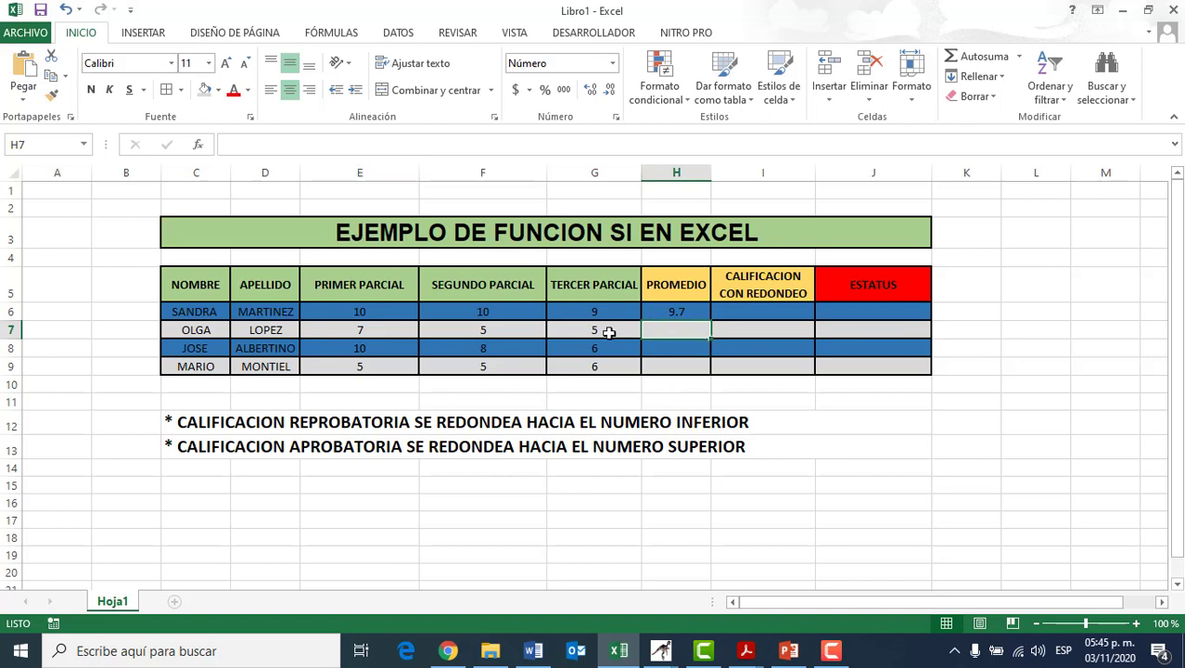
pyautogui.click(198, 145)
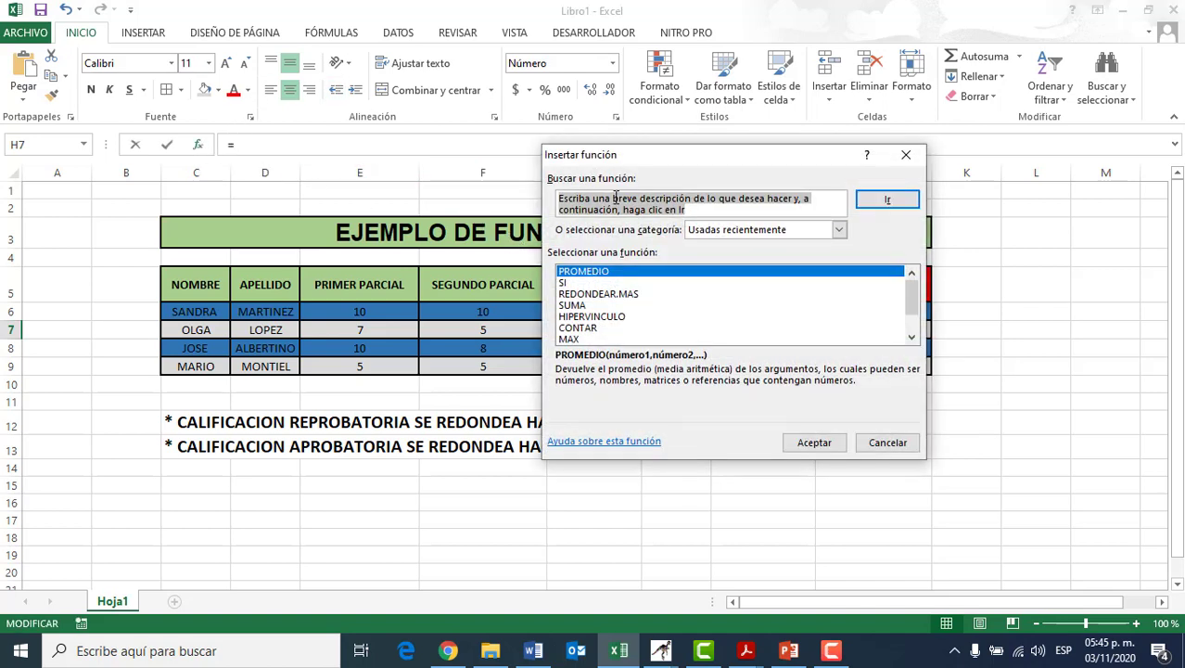
pyautogui.moveTo(679, 158); pyautogui.dragTo(852, 133)
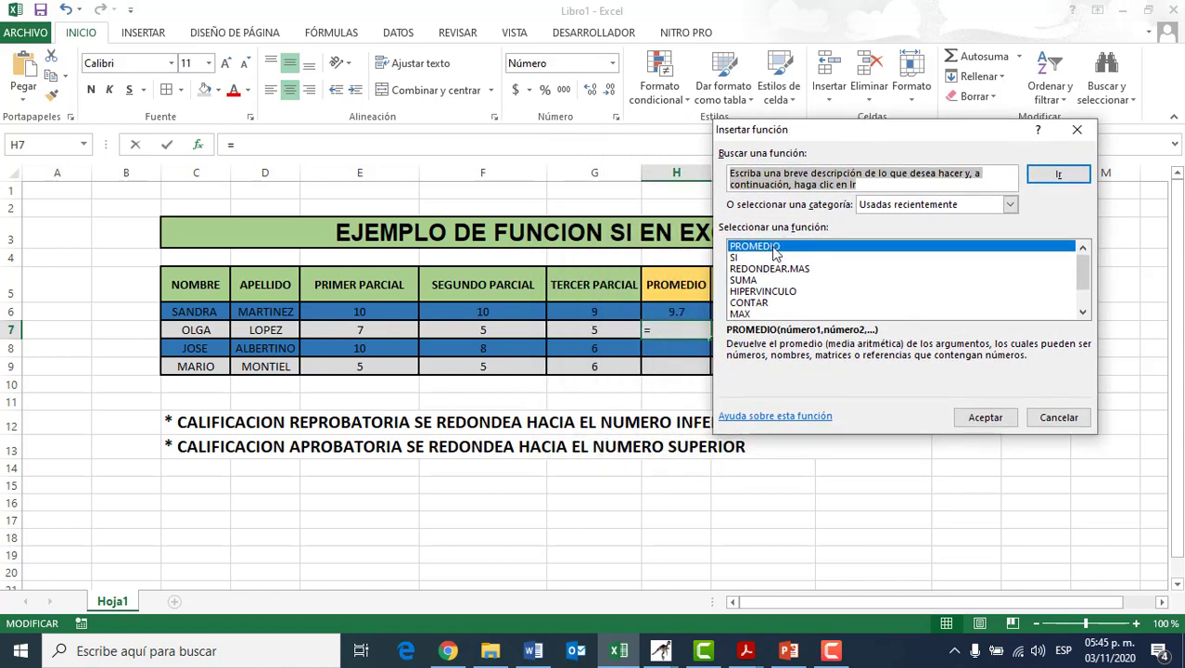
pyautogui.click(986, 419)
pyautogui.moveTo(825, 138); pyautogui.dragTo(498, 386)
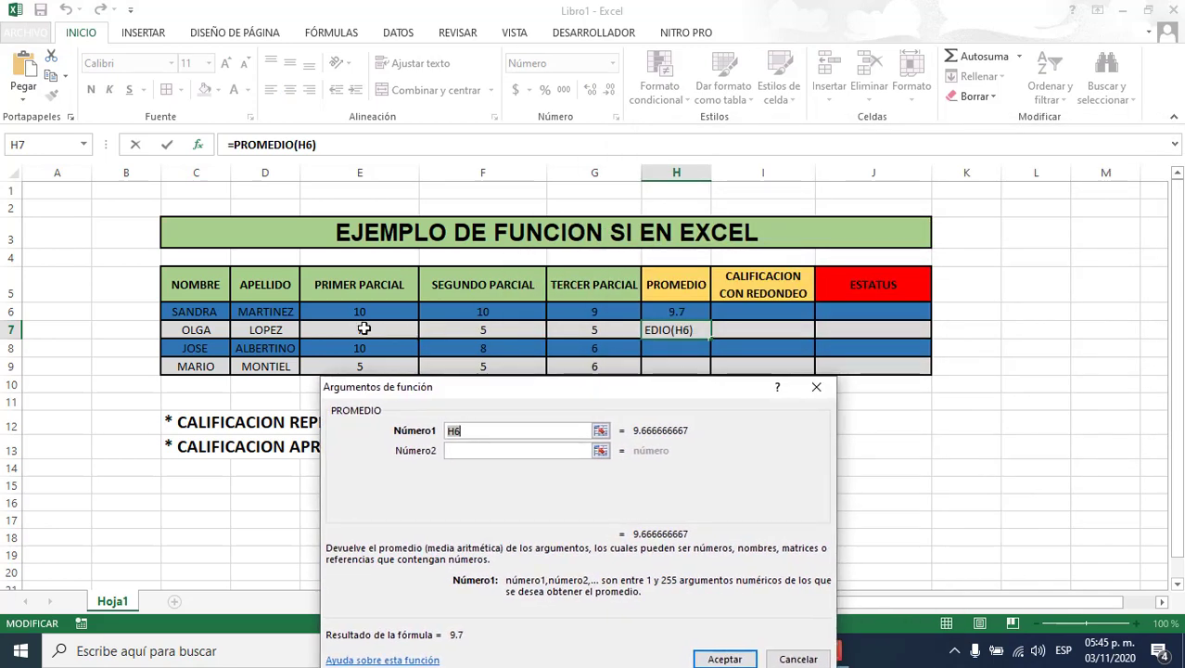
pyautogui.moveTo(363, 329); pyautogui.dragTo(592, 331)
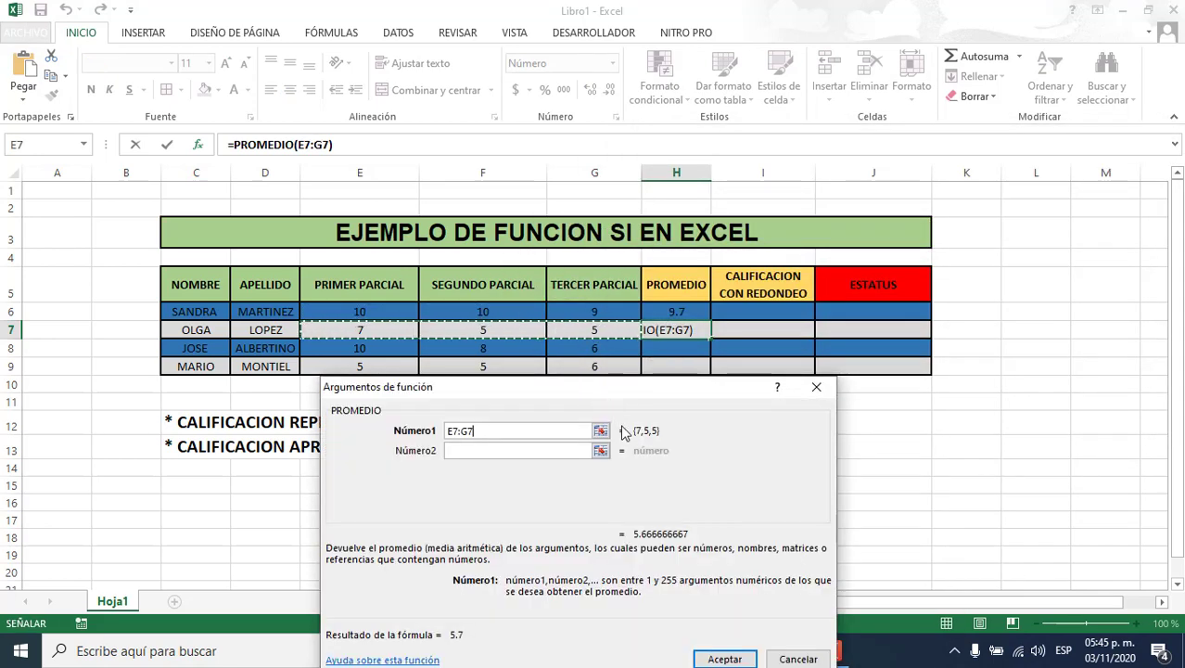
pyautogui.click(715, 660)
# Copy the average formula from H7 down to H8 and H9 and check the filled cells.
pyautogui.click(442, 366)
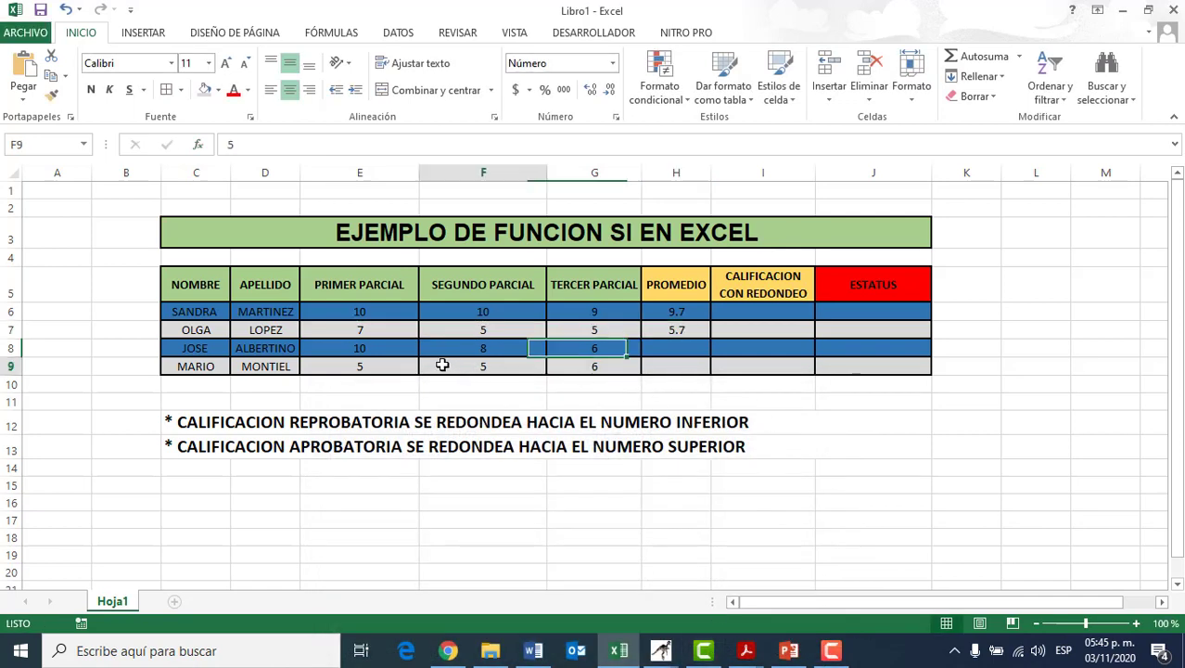
pyautogui.click(676, 329)
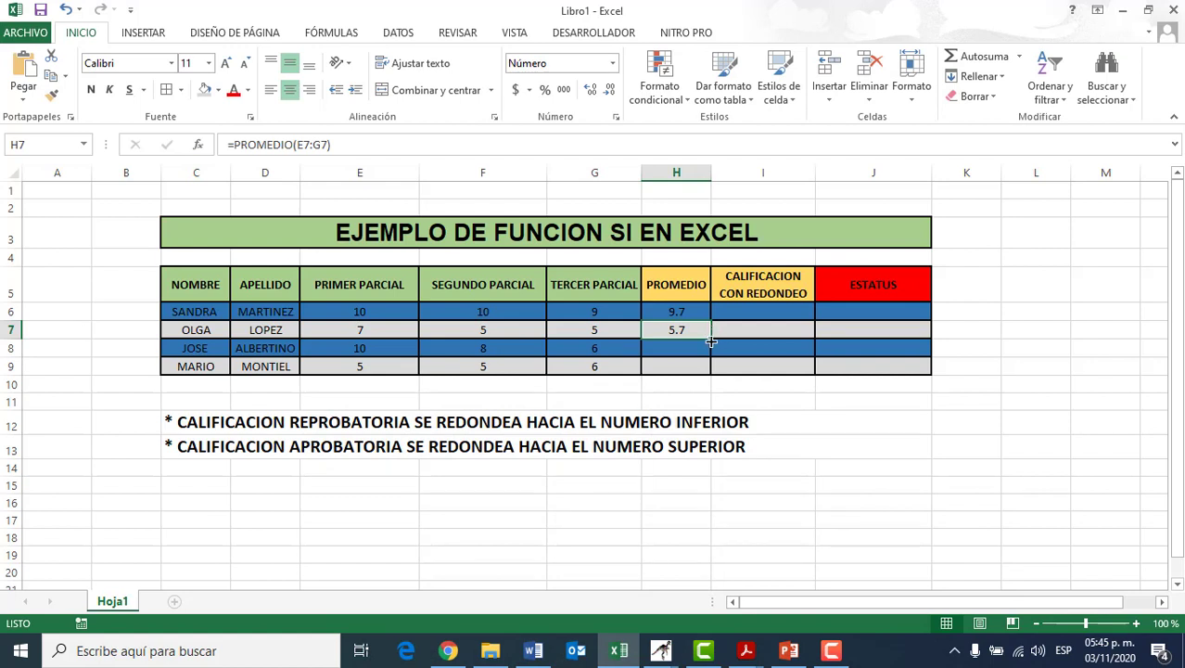
pyautogui.moveTo(711, 342); pyautogui.dragTo(710, 368)
pyautogui.click(813, 420)
pyautogui.click(695, 347)
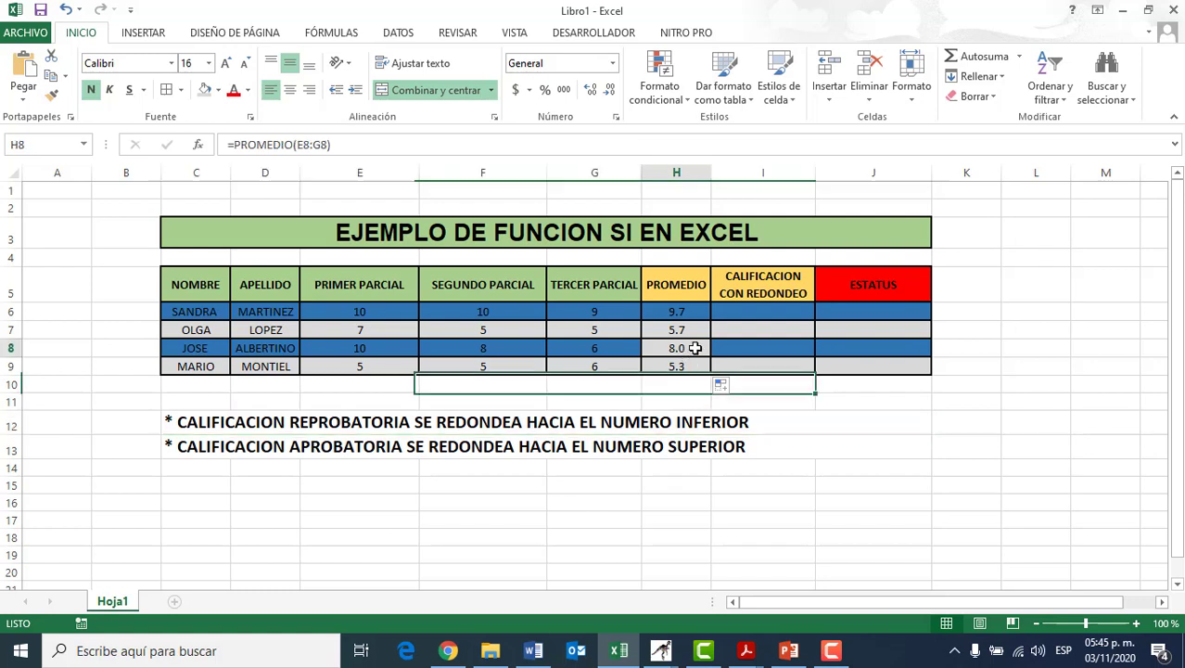
pyautogui.click(683, 367)
pyautogui.click(684, 328)
# Change the fill colour of cell H8 to the same blue as the rest of row 8.
pyautogui.click(679, 350)
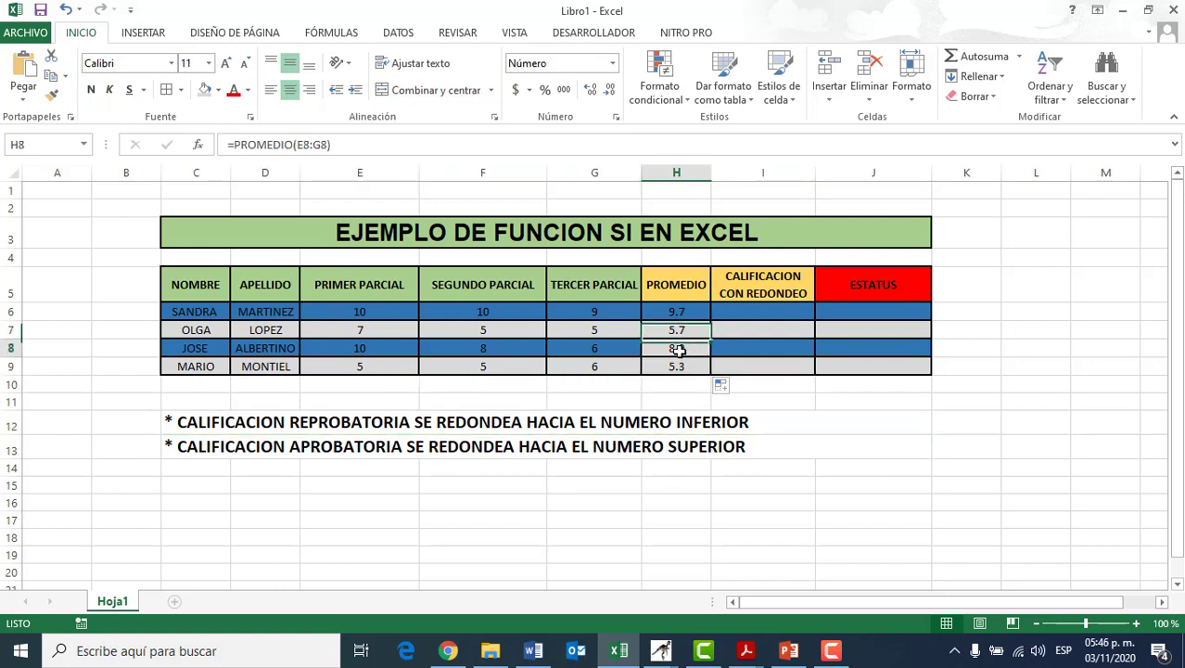
pyautogui.click(219, 90)
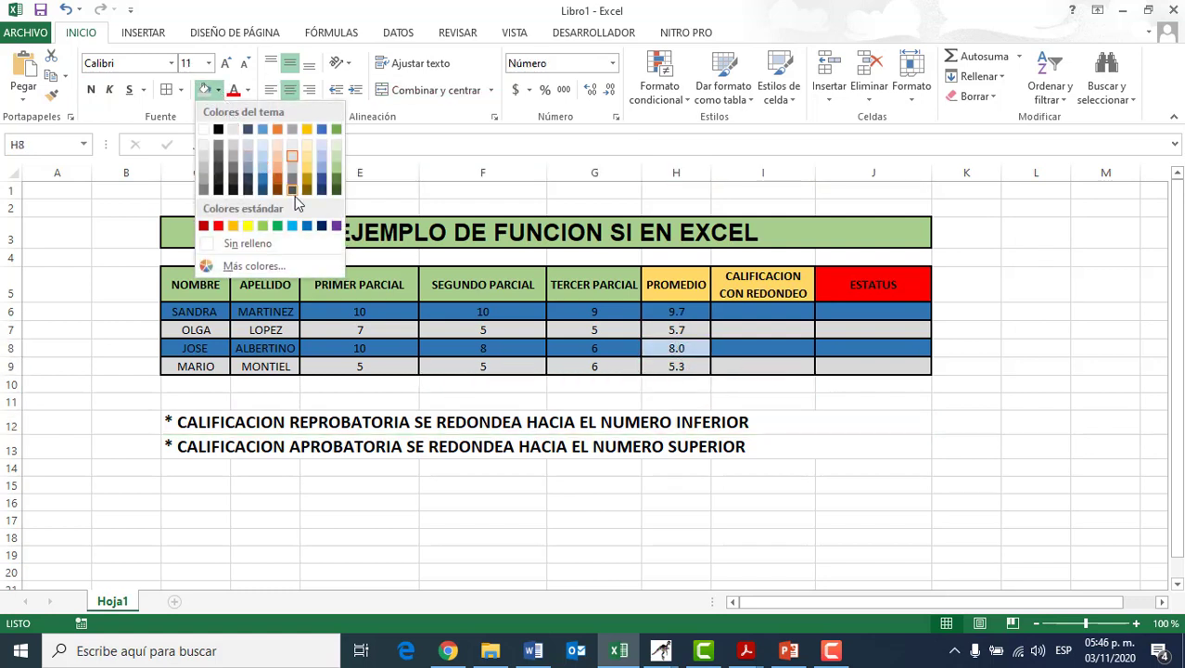
pyautogui.click(264, 186)
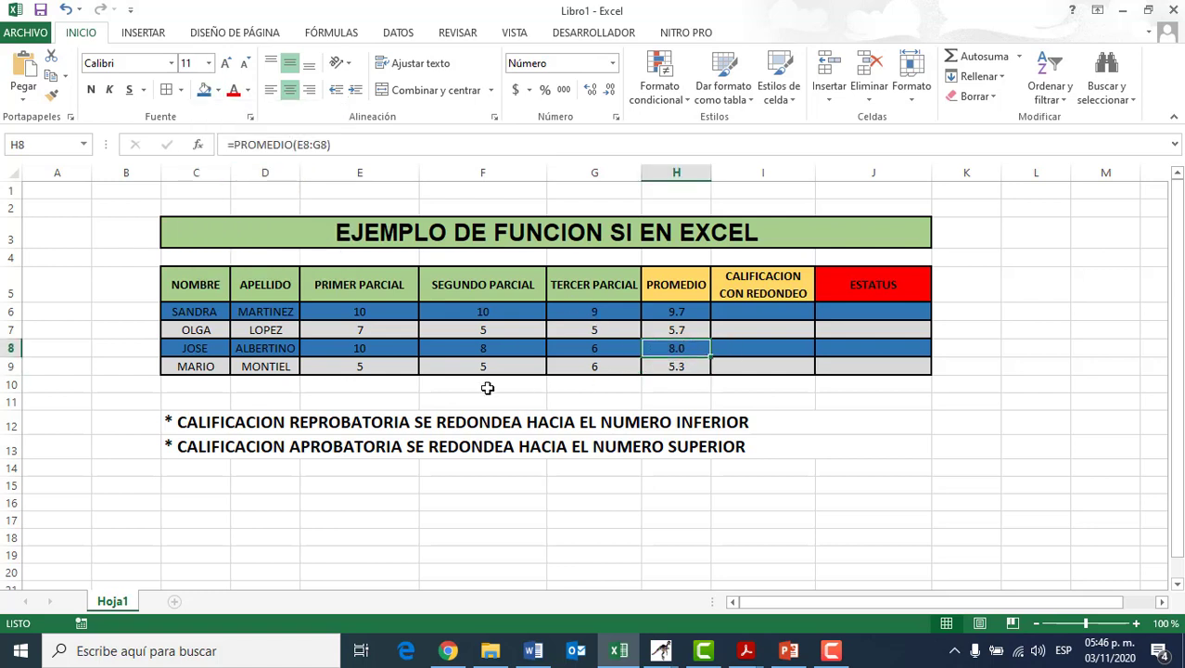
# Review the average formulas of the four students in PROMEDIO cells H6 to H9.
pyautogui.click(695, 386)
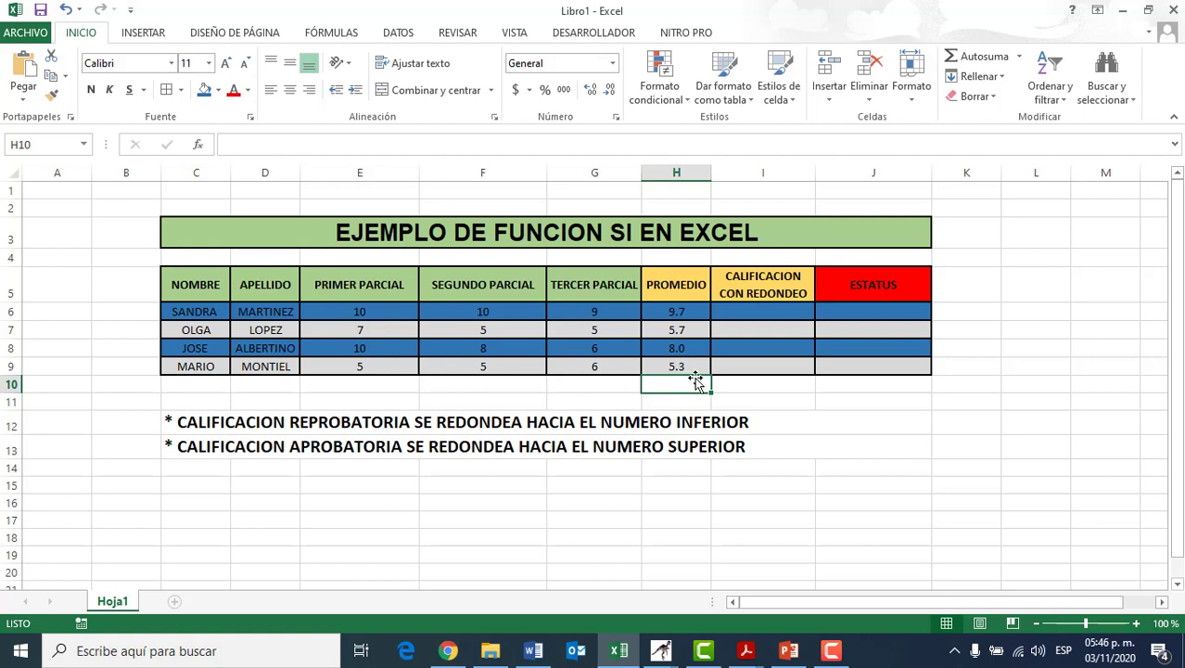
pyautogui.click(686, 308)
pyautogui.click(690, 334)
pyautogui.click(692, 348)
pyautogui.click(693, 365)
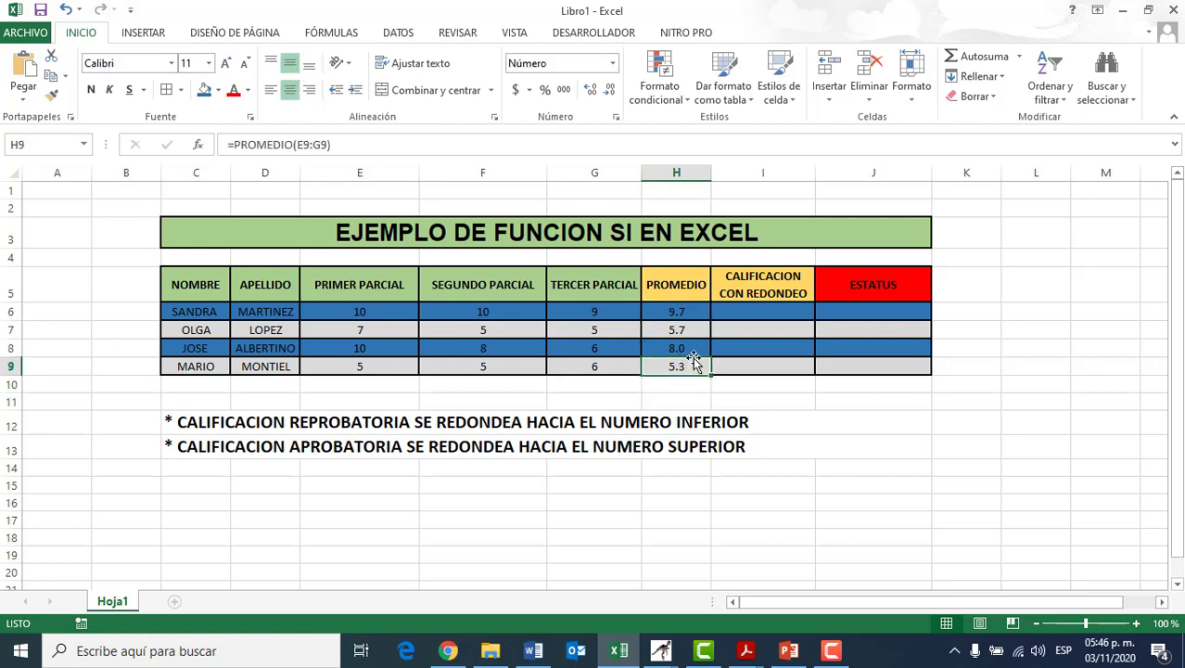
pyautogui.click(682, 307)
pyautogui.press('Down')
pyautogui.press('Down')
pyautogui.press('Down')
pyautogui.press('Up')
pyautogui.press('Up')
pyautogui.press('Up')
pyautogui.press('Down')
pyautogui.press('Up')
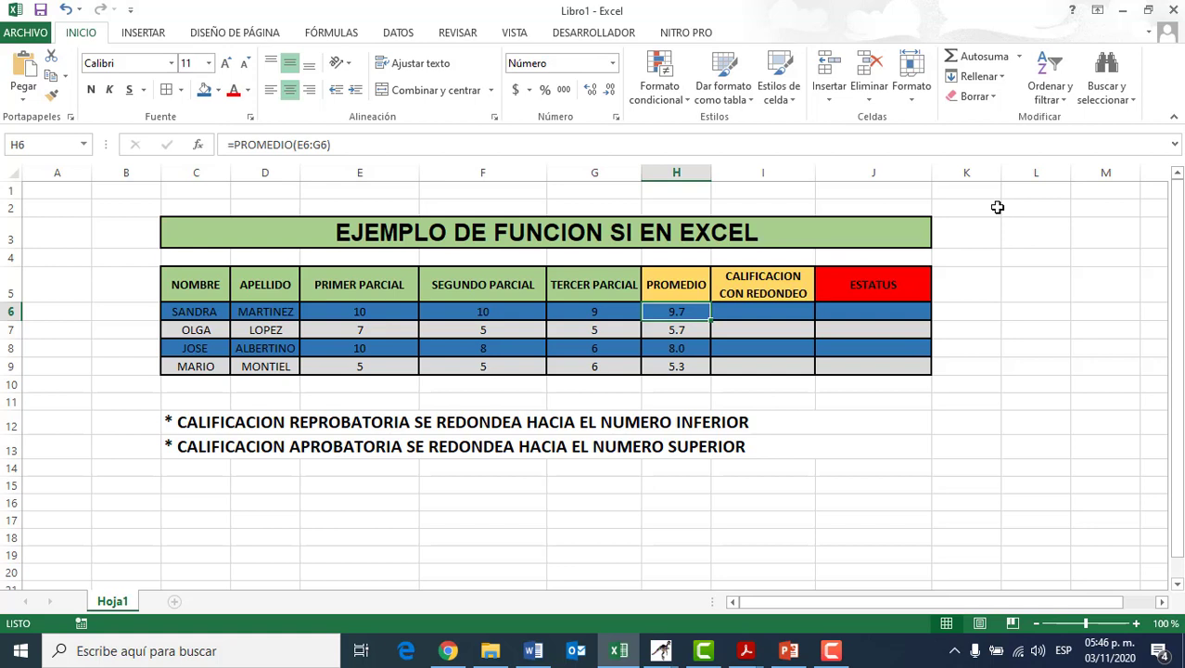
pyautogui.press('Down')
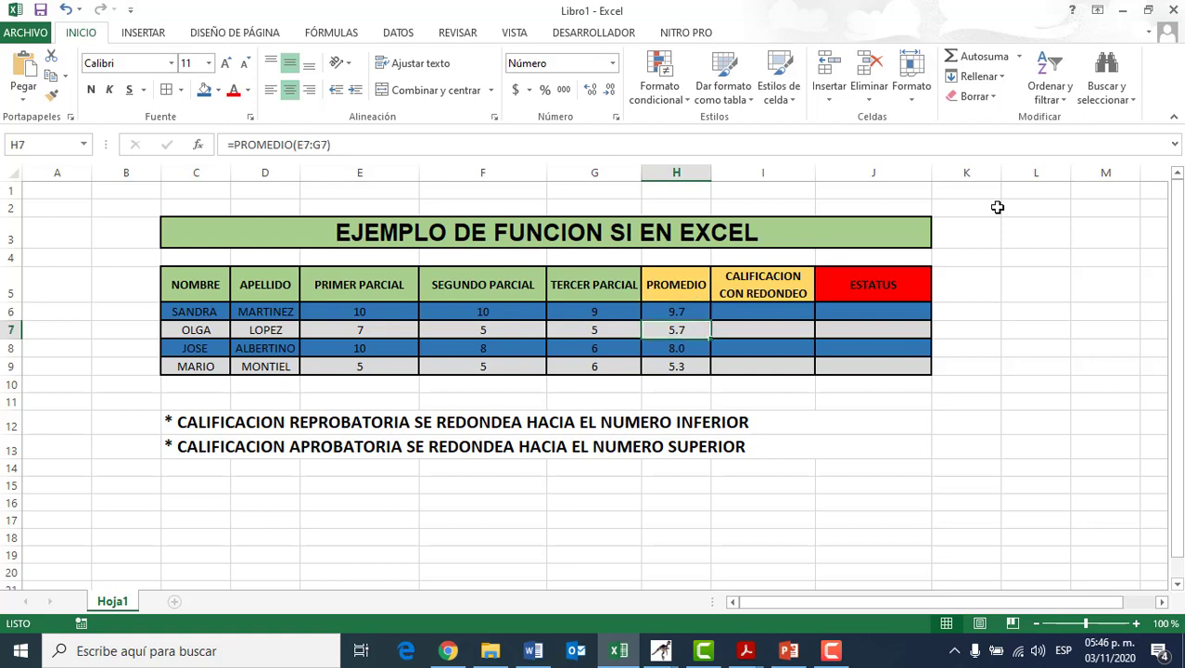
pyautogui.press('Up')
pyautogui.press('Down')
pyautogui.press('Down')
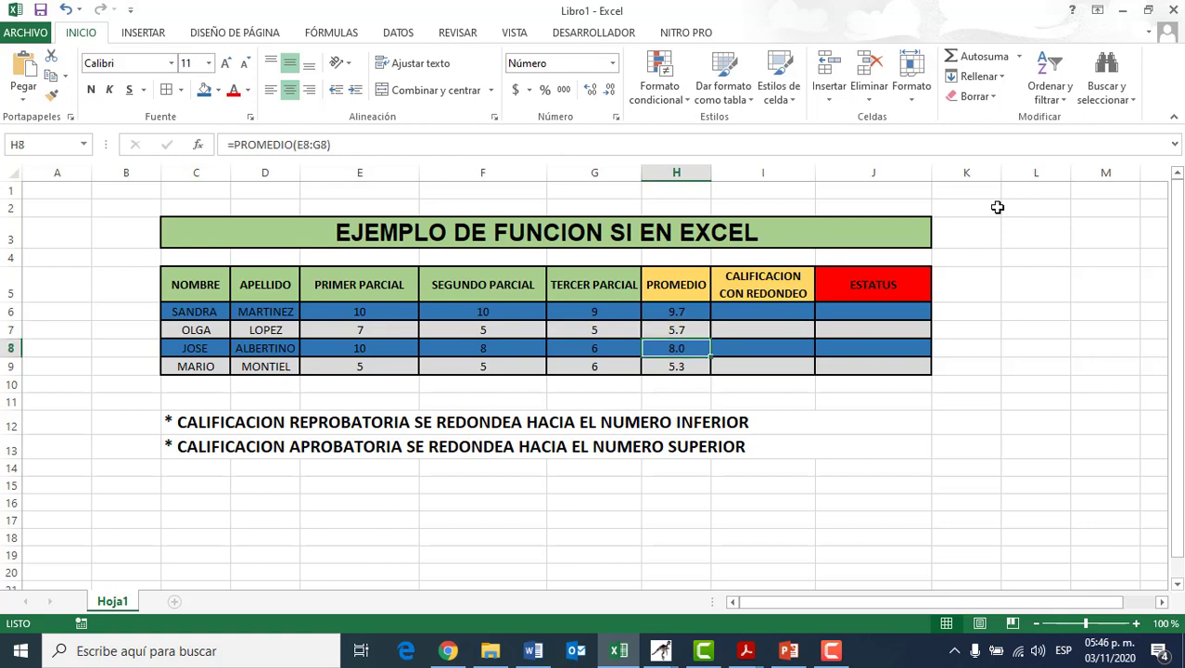
pyautogui.press('Down')
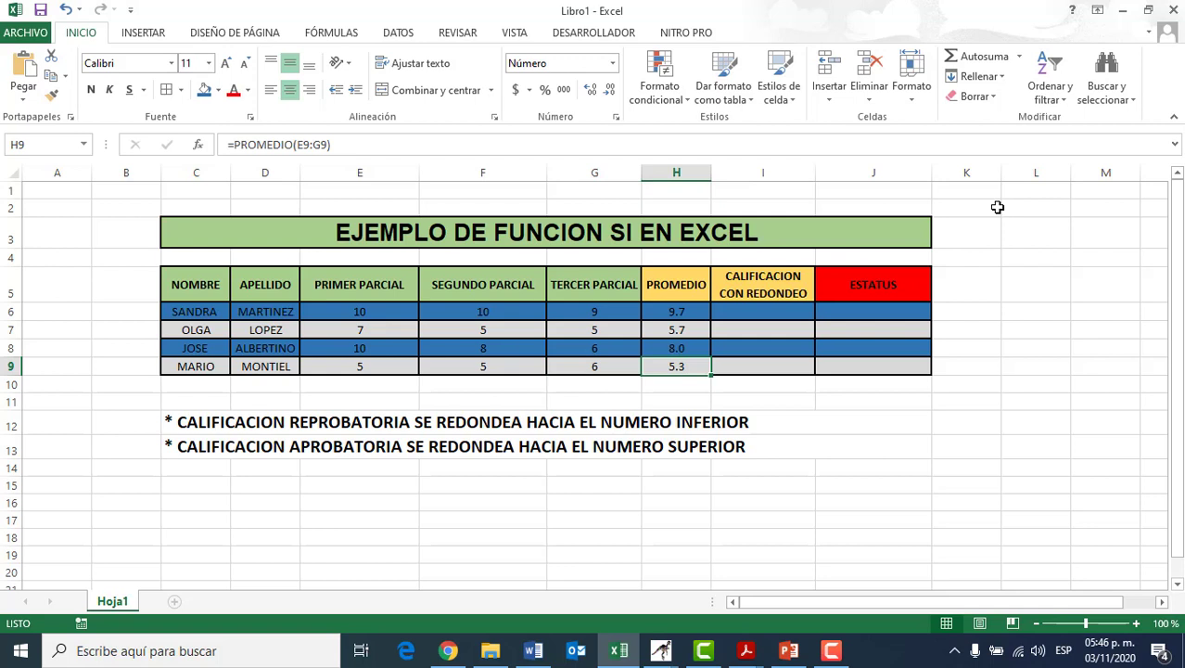
# Copy the average formulas from H6:H9 into the CALIFICACION CON REDONDEO cells I6:I9.
pyautogui.click(758, 326)
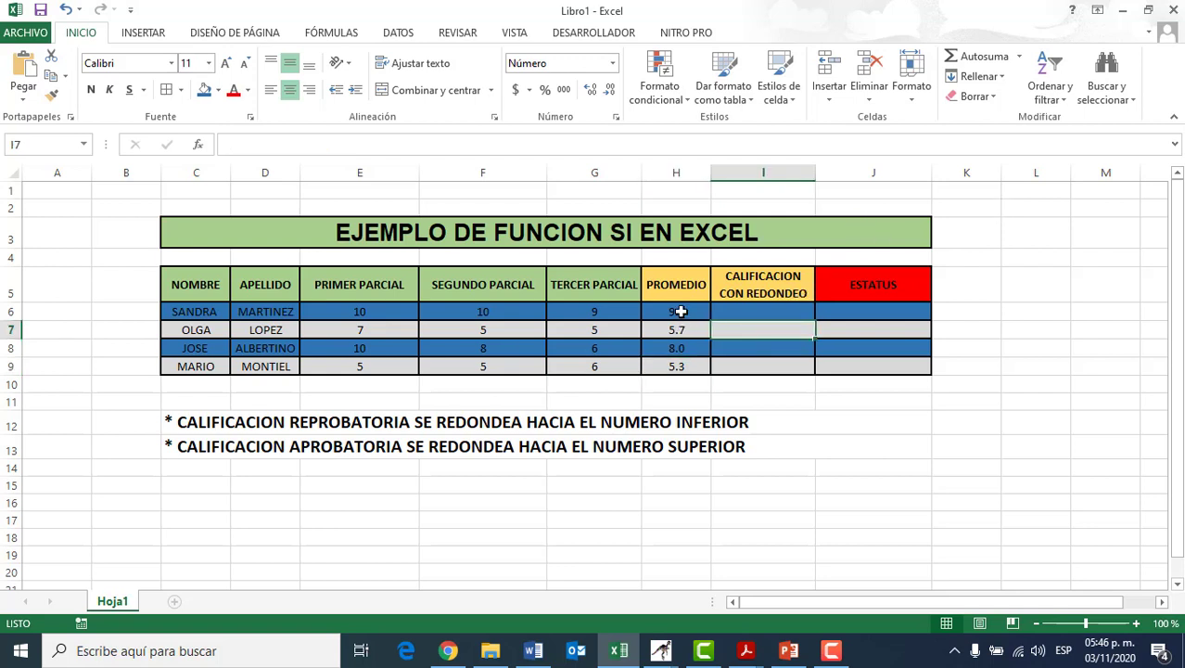
pyautogui.moveTo(680, 311); pyautogui.dragTo(670, 367)
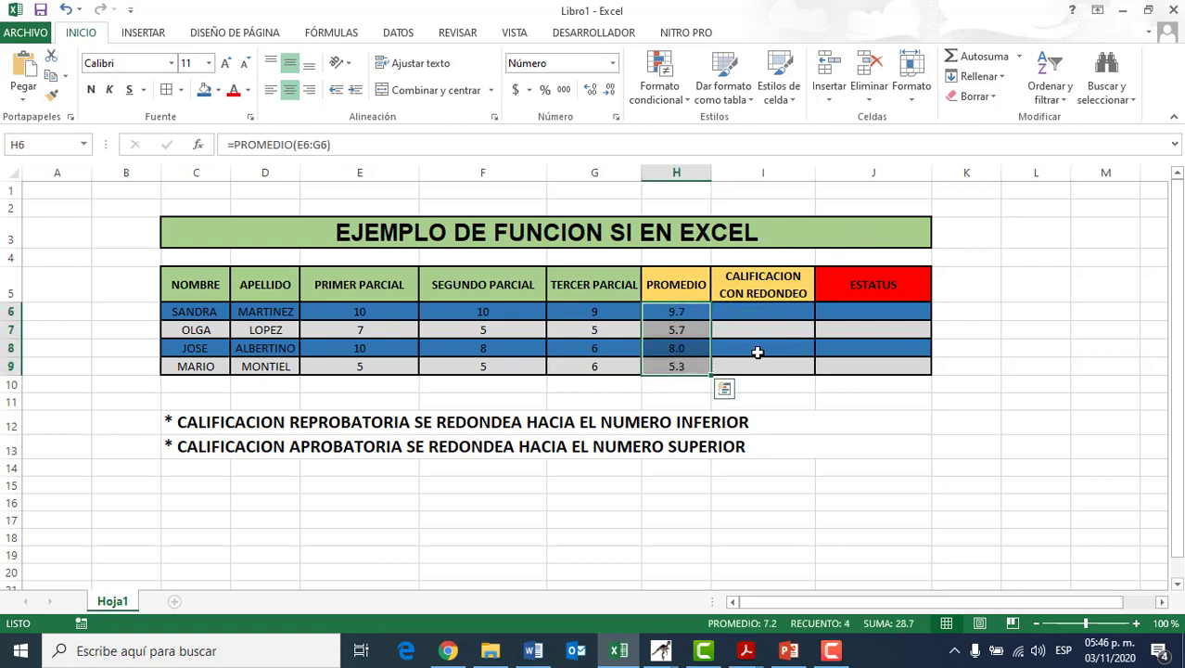
pyautogui.hotkey('ctrl', 'c')
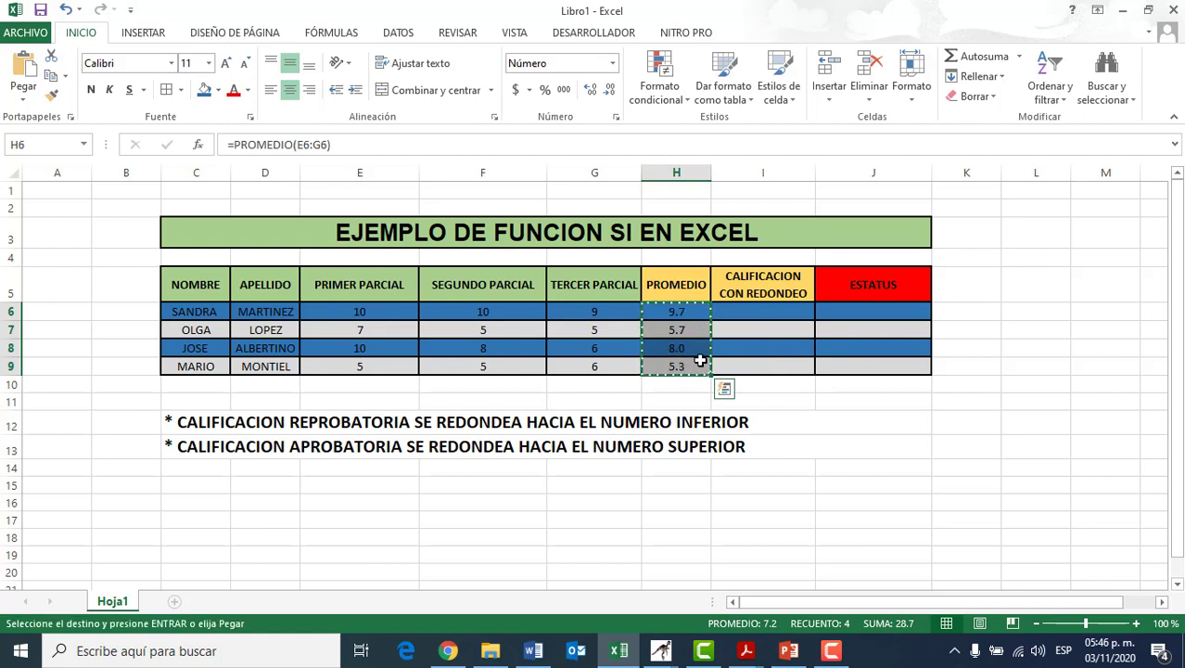
pyautogui.click(764, 312)
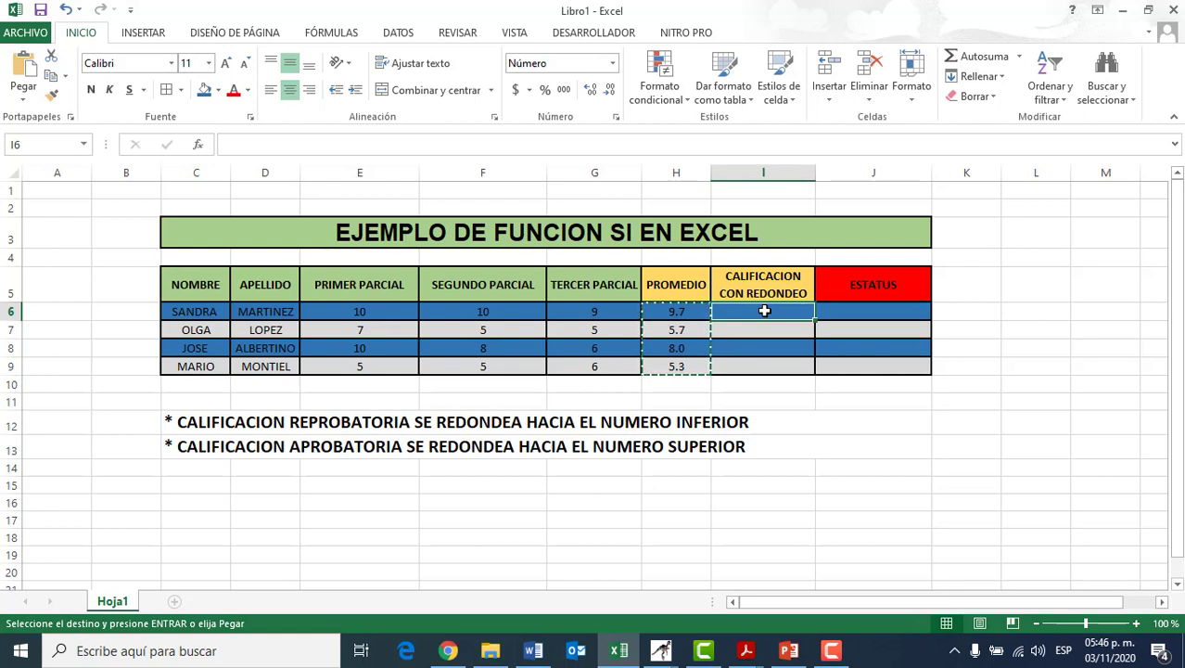
pyautogui.hotkey('shift', 'Down')
pyautogui.hotkey('shift', 'Down')
pyautogui.hotkey('shift', 'Down')
pyautogui.hotkey('ctrl', 'v')
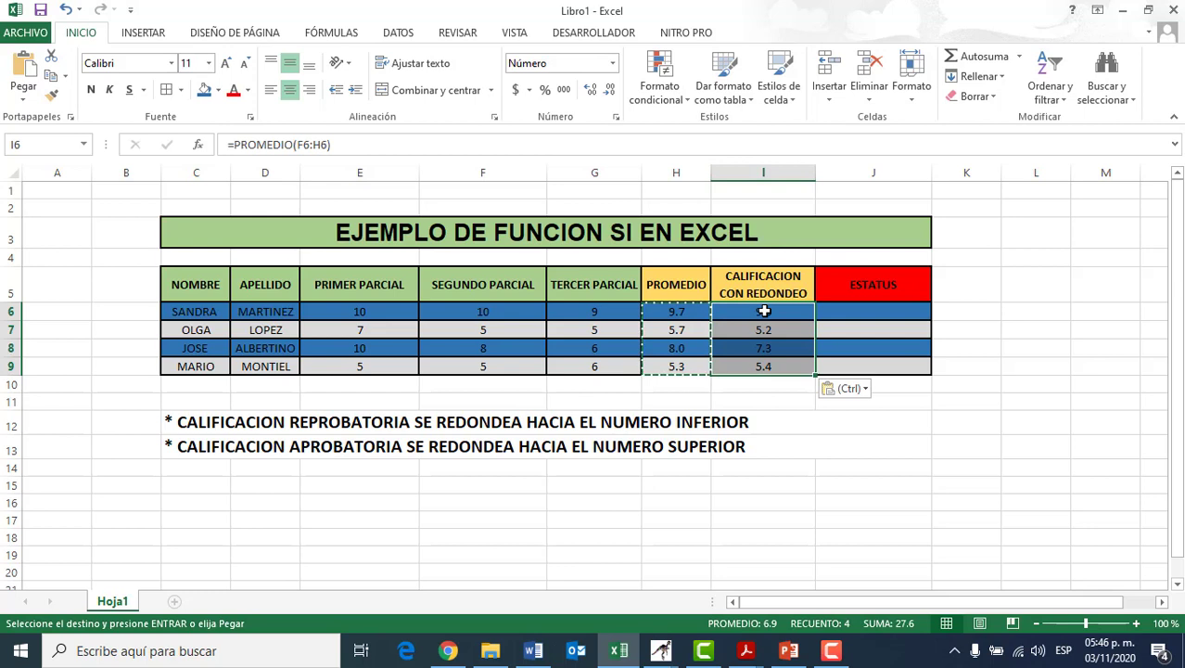
# Try different decimal counts on the grades in I6:I9 and leave them displayed without decimals.
pyautogui.click(612, 90)
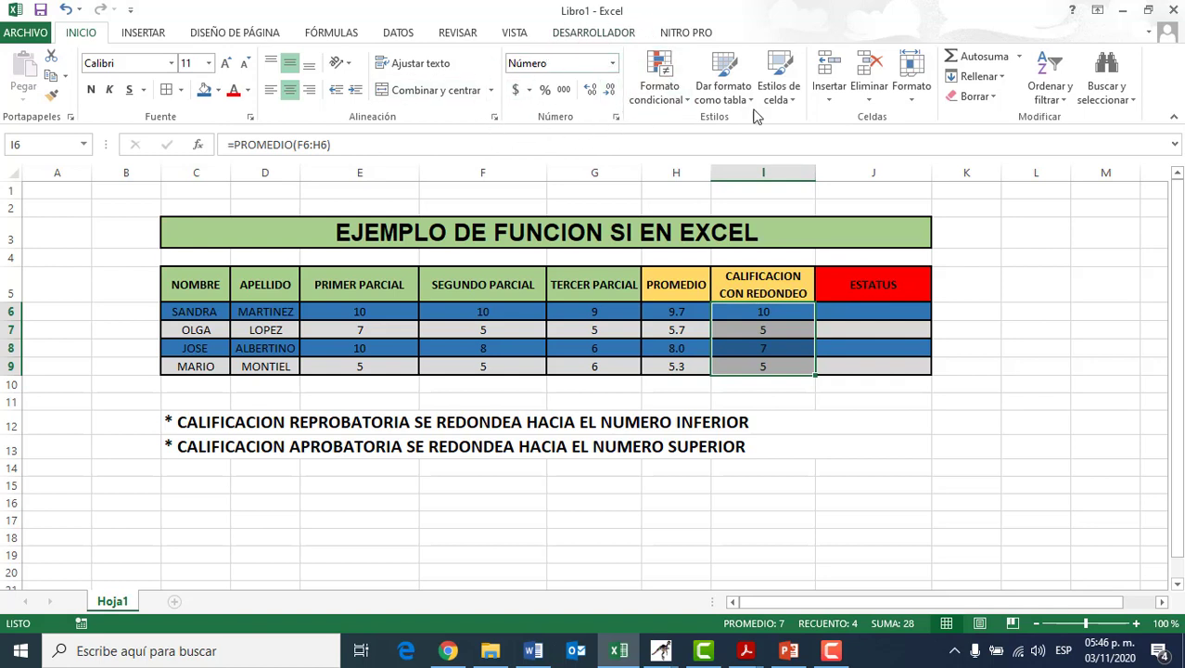
pyautogui.click(592, 90)
pyautogui.click(592, 90)
pyautogui.click(592, 90)
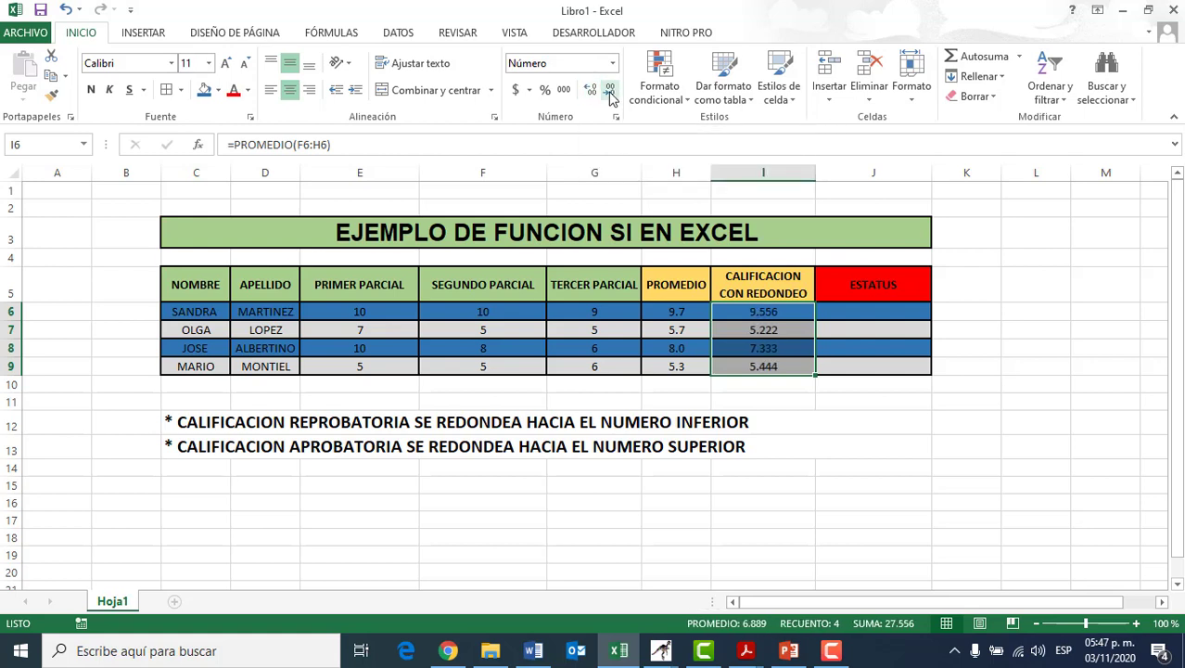
pyautogui.click(610, 92)
pyautogui.click(610, 92)
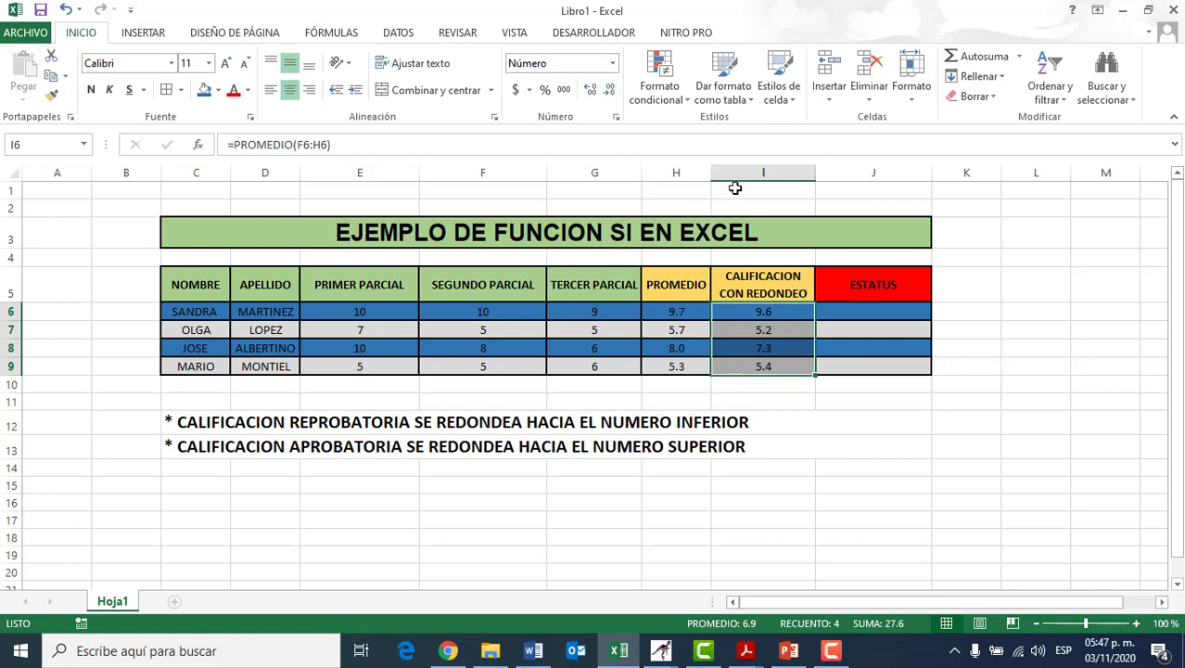
pyautogui.click(610, 90)
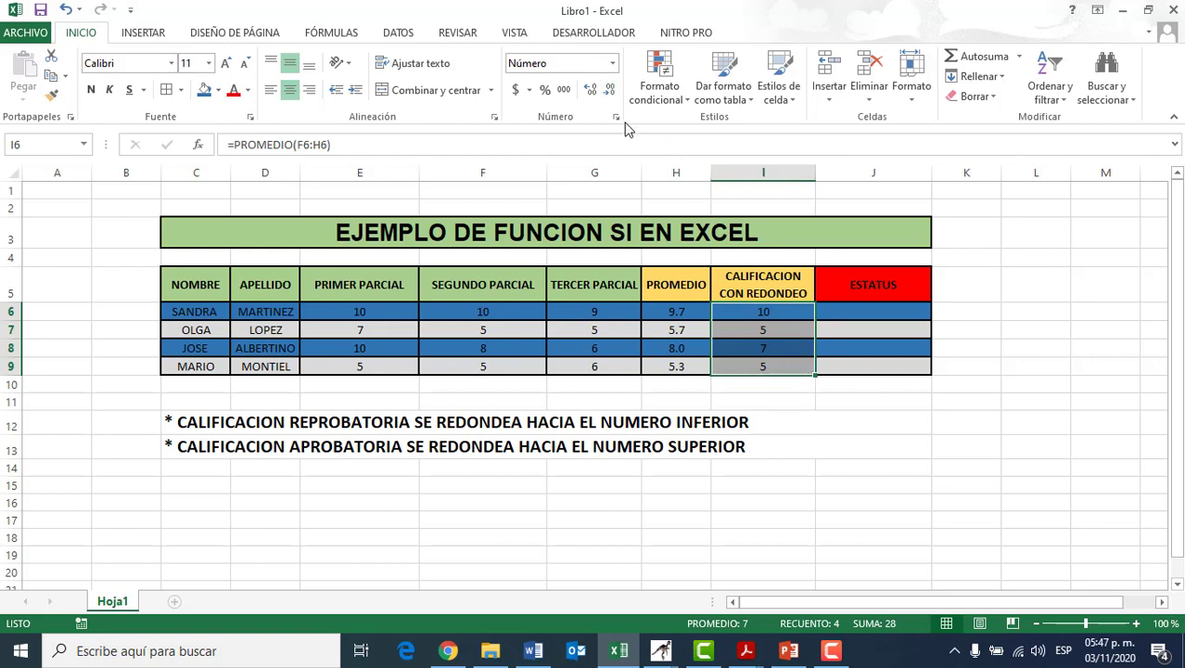
# Compare the averages in H6:H9 with the rounded grades in column I and the rounding rule for failing grades.
pyautogui.click(841, 424)
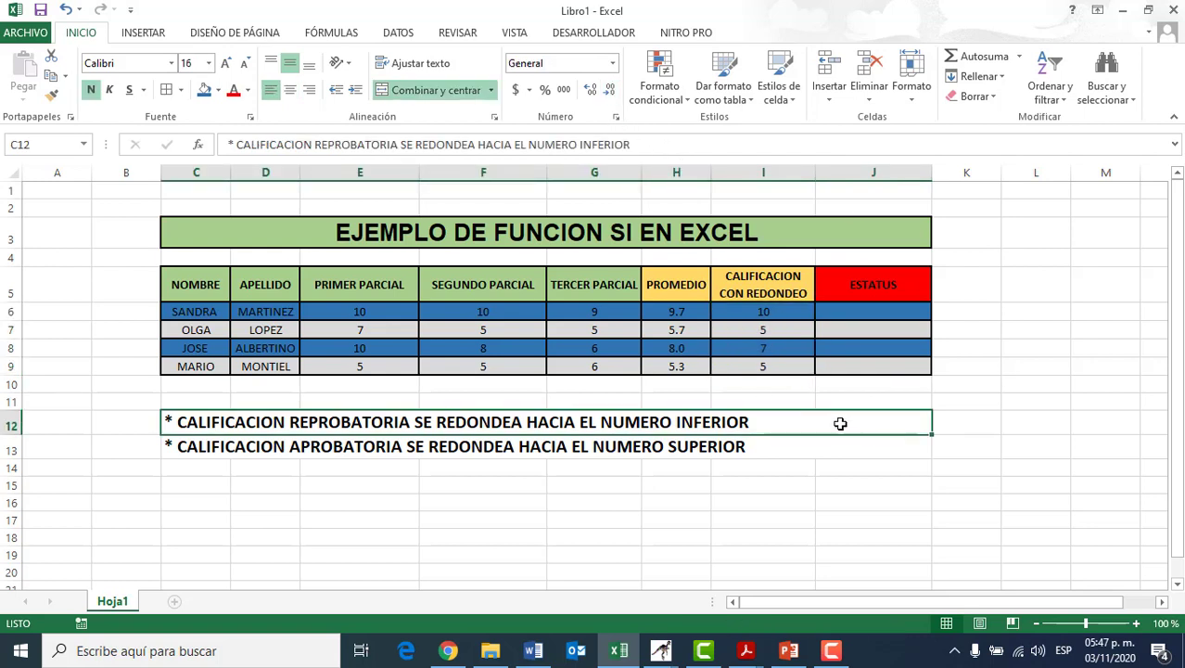
pyautogui.click(775, 317)
pyautogui.click(680, 311)
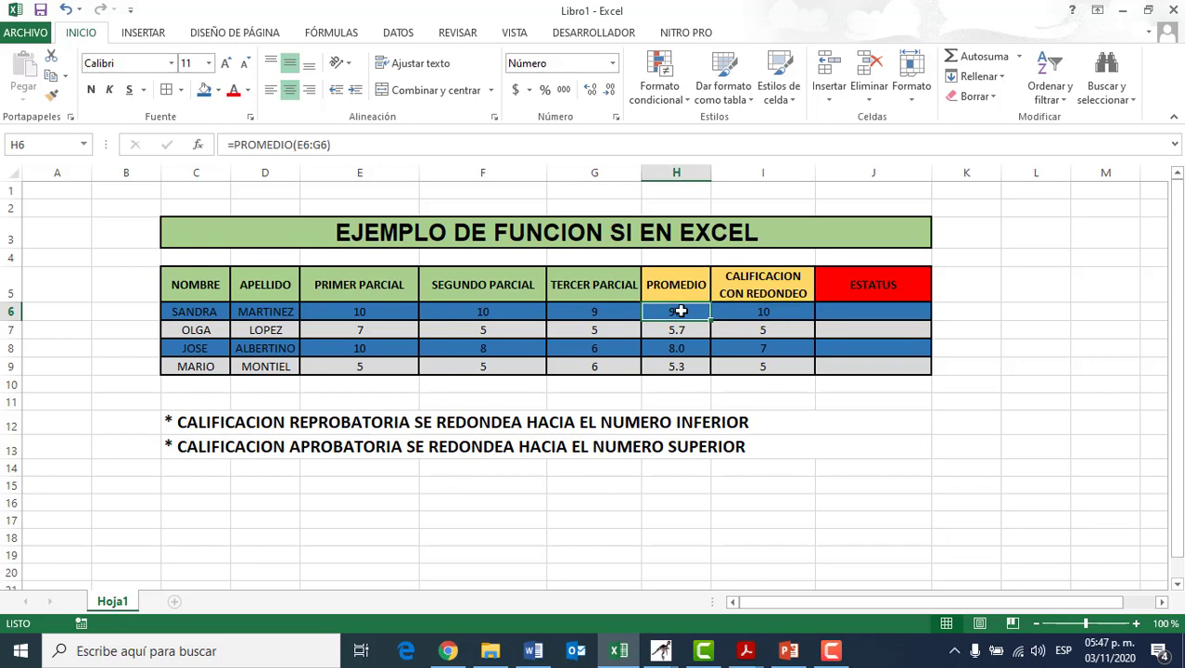
pyautogui.press('Down')
pyautogui.press('Down')
pyautogui.press('Down')
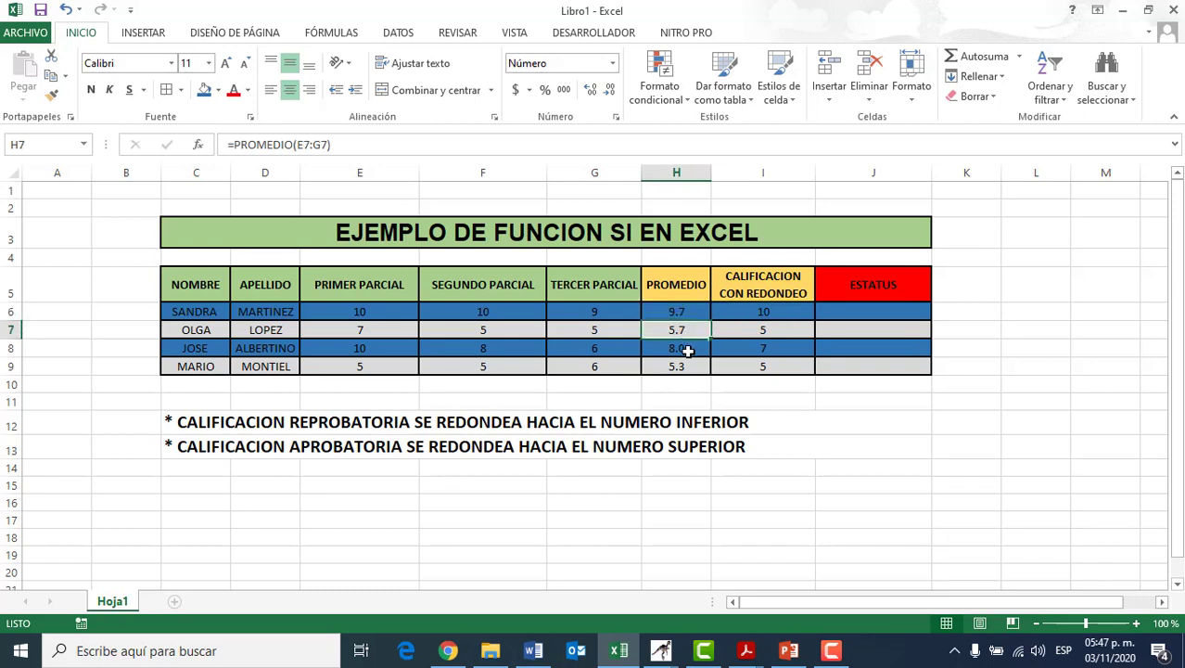
pyautogui.click(683, 314)
pyautogui.click(679, 333)
pyautogui.click(676, 347)
pyautogui.click(679, 367)
pyautogui.click(773, 313)
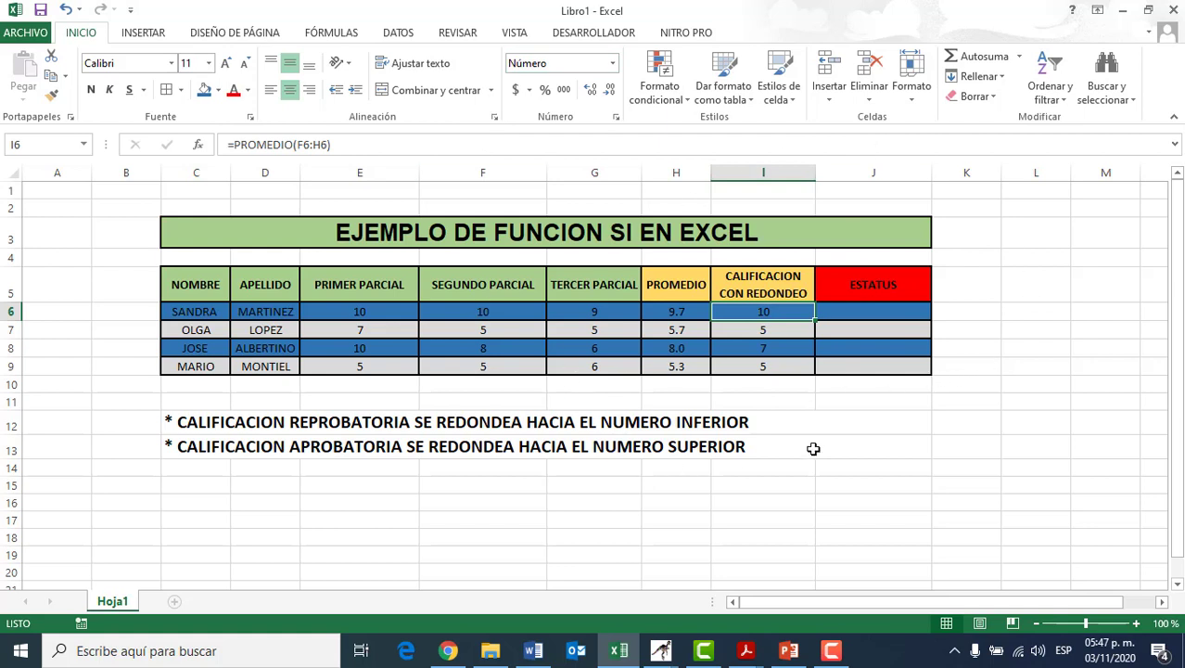
# Enter the statuses APROBADO, REPROBADO, APROBADO and REPROPBADO as plain text in ESTATUS cells J6 to J9.
pyautogui.click(865, 313)
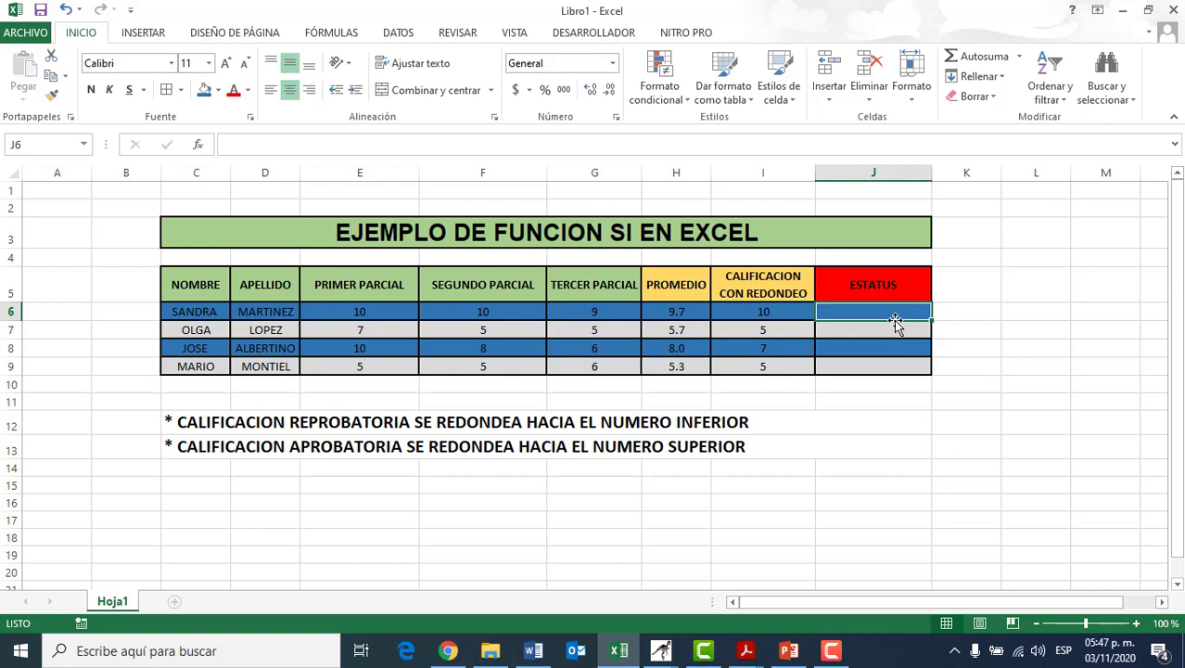
pyautogui.write('APROBADO')
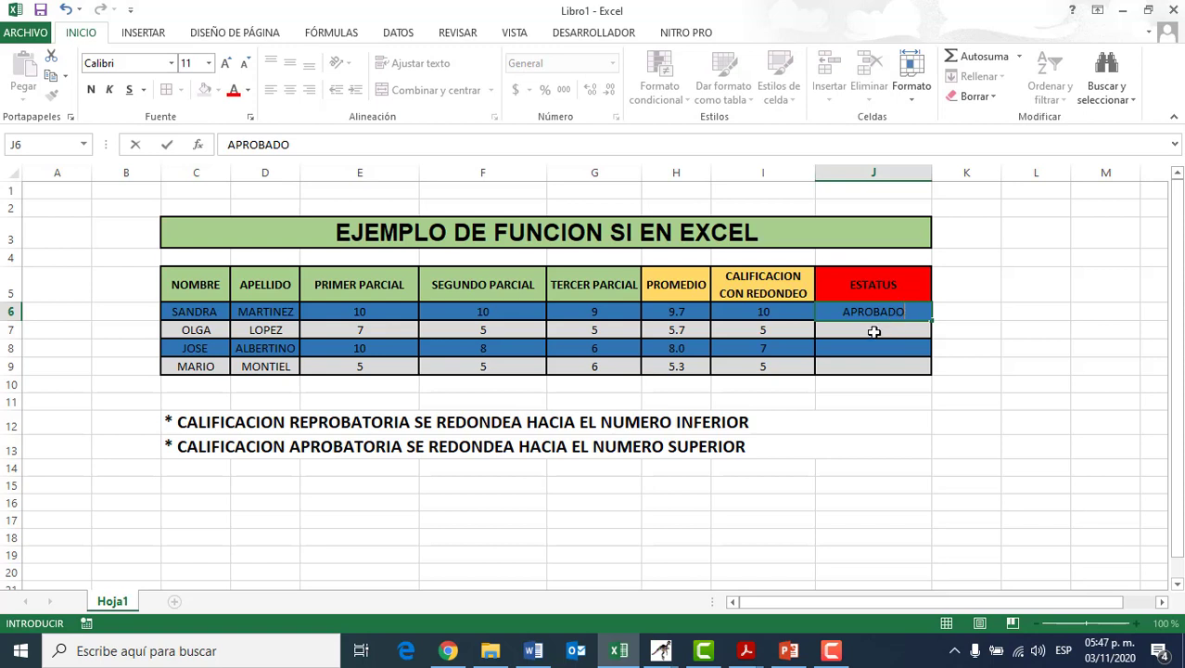
pyautogui.press('Return')
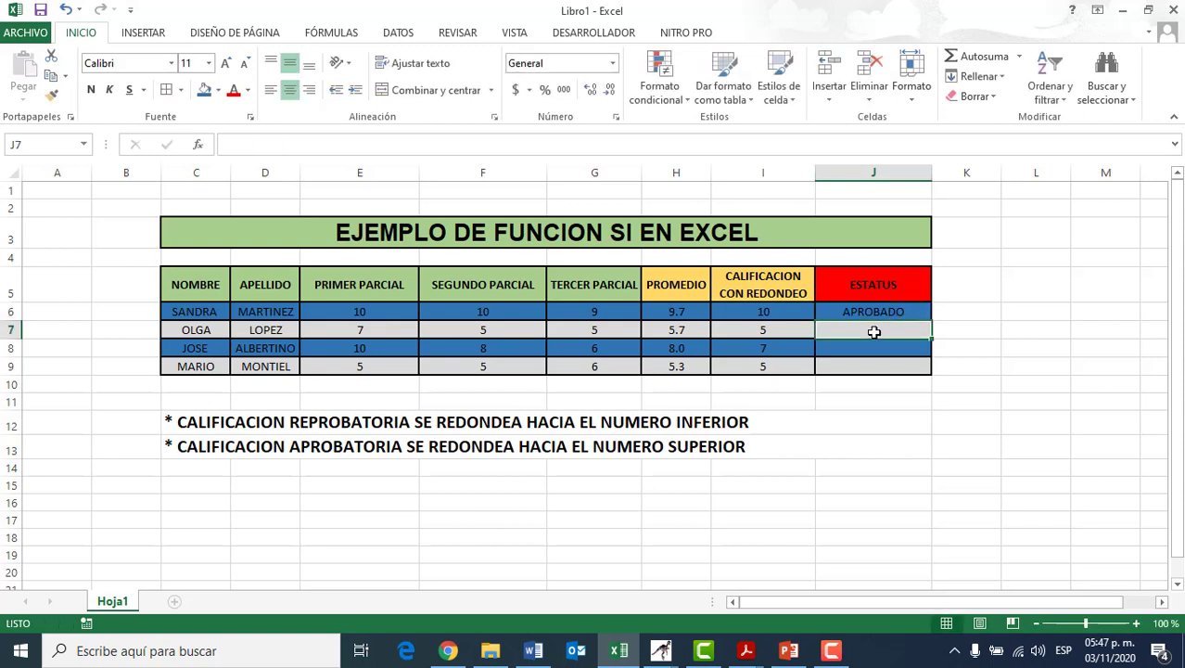
pyautogui.write('REPROBADO')
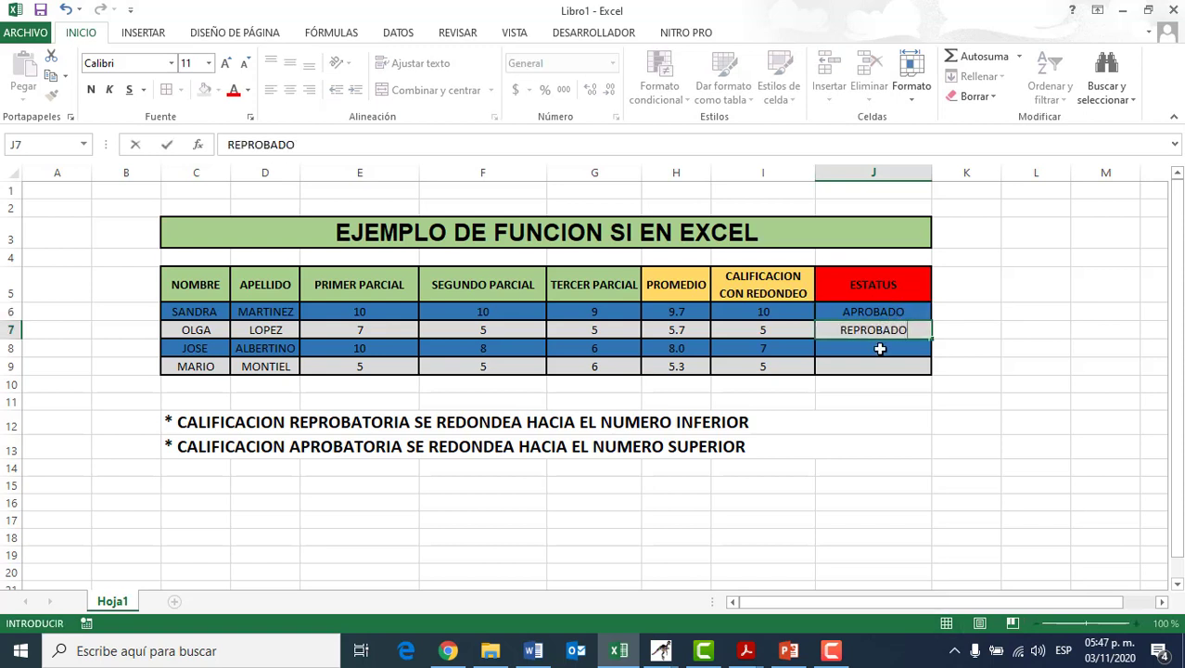
pyautogui.press('Return')
pyautogui.write('APRO')
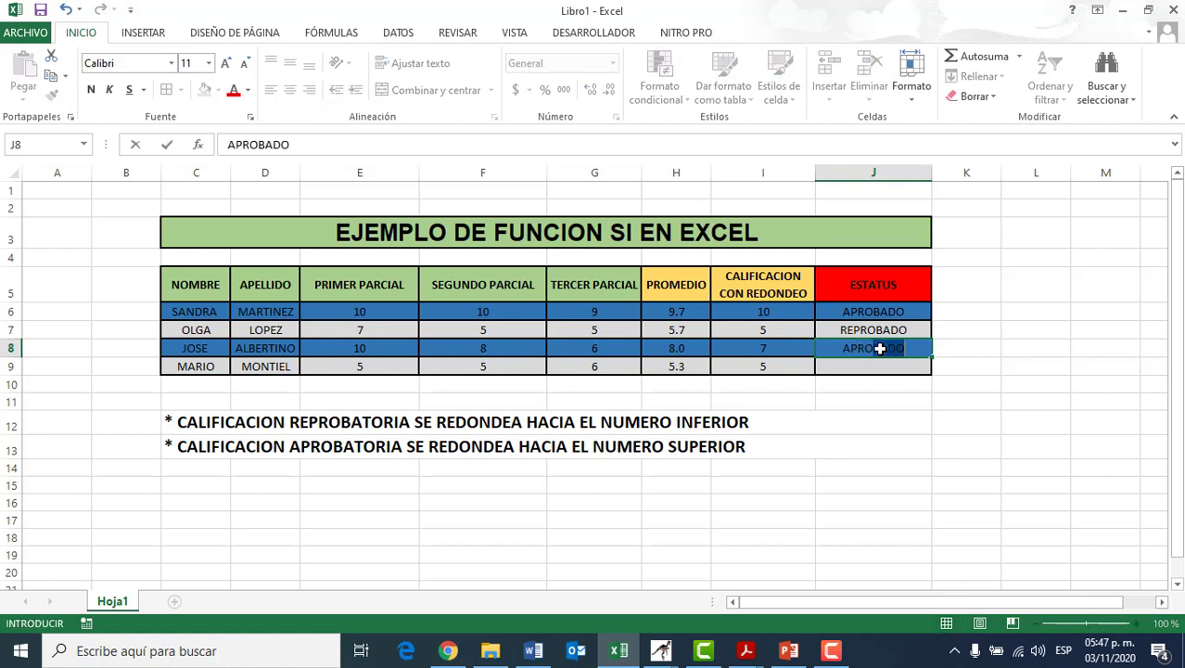
pyautogui.write('BADO')
pyautogui.press('Return')
pyautogui.write('REPROBADO')
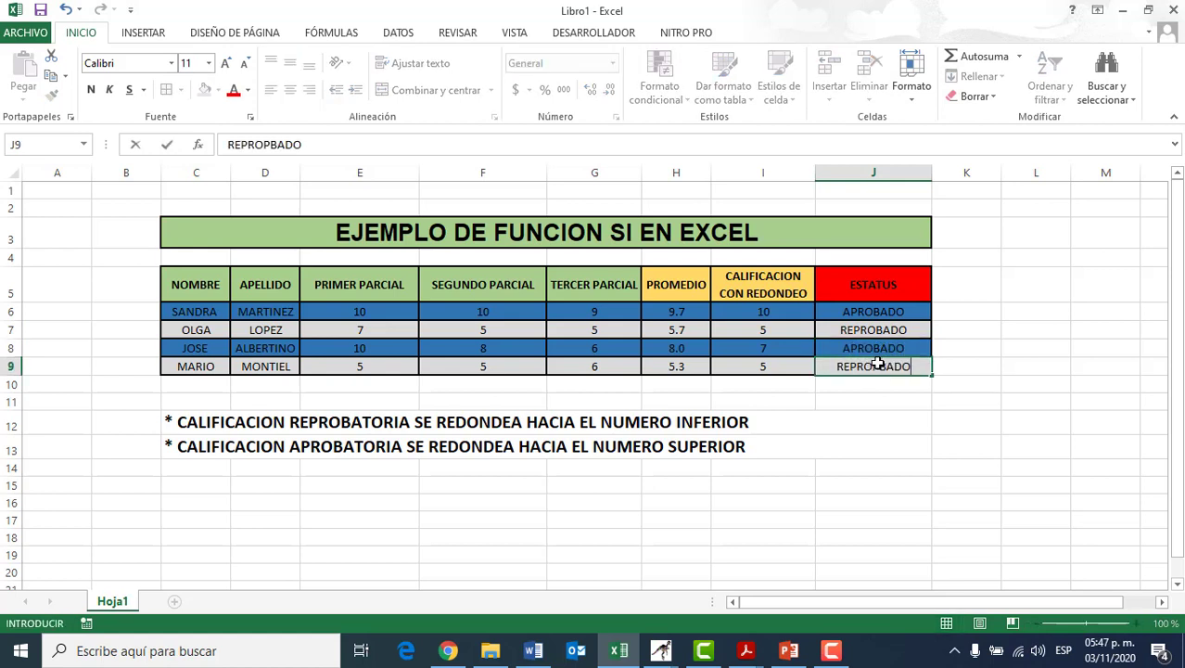
pyautogui.click(956, 396)
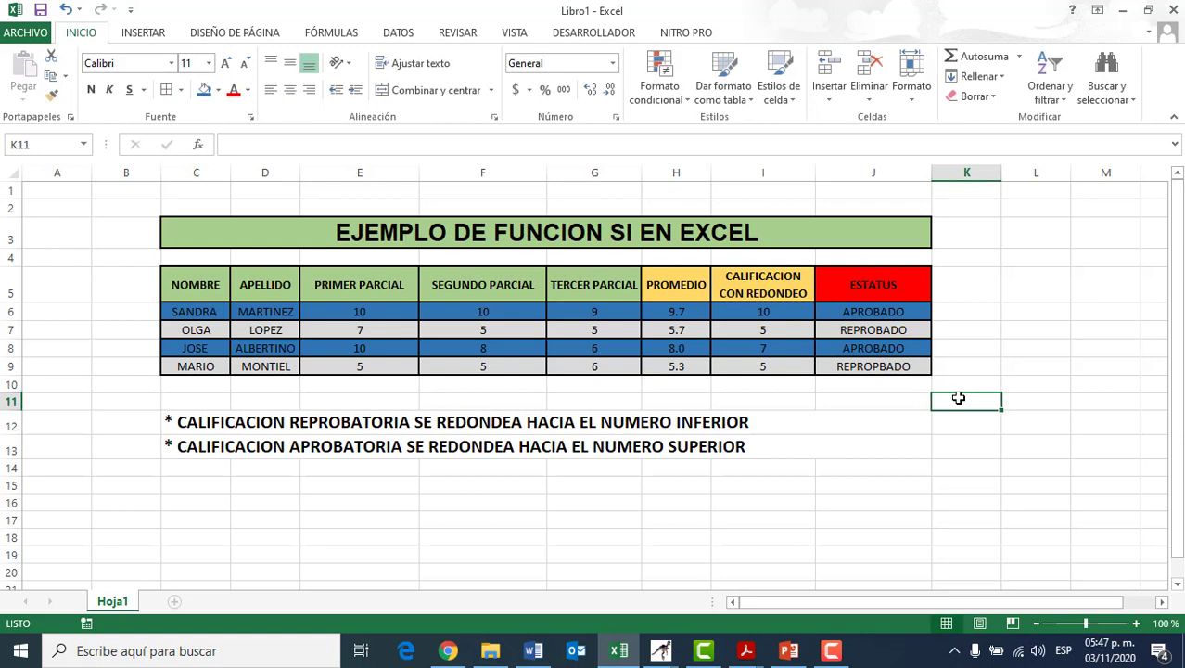
# Clear the manually entered statuses from J6:J9.
pyautogui.click(886, 368)
pyautogui.moveTo(847, 313); pyautogui.dragTo(852, 363)
pyautogui.press('Delete')
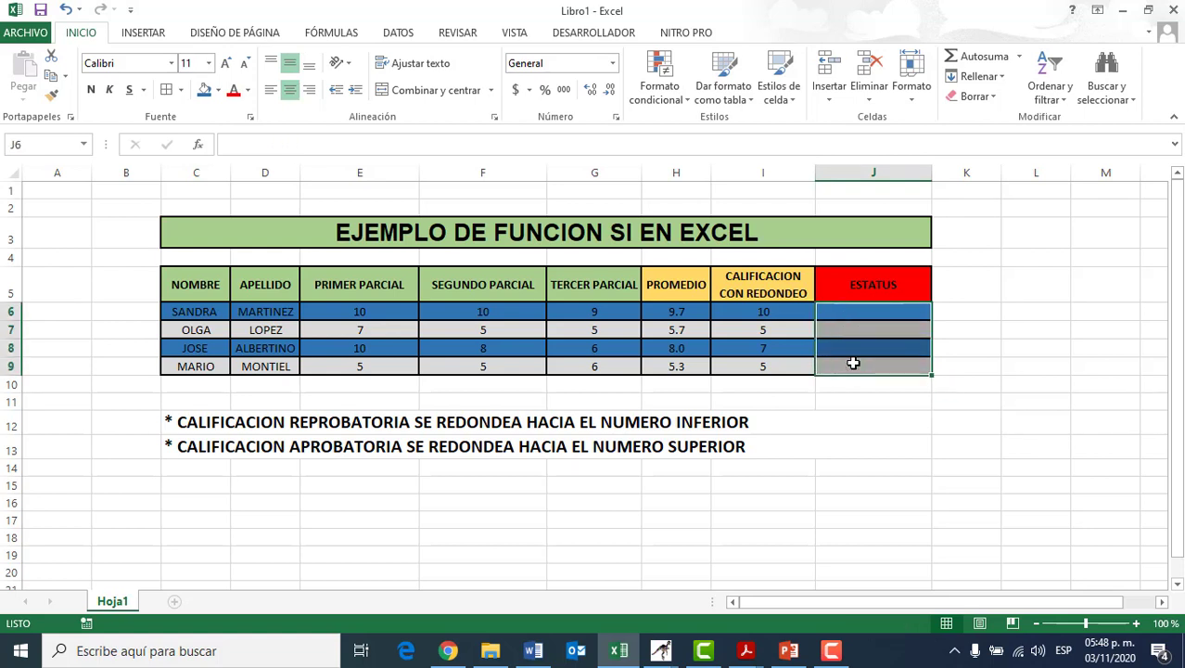
# Start inserting a function in ESTATUS cell J6 and search the function list for SI.
pyautogui.click(867, 318)
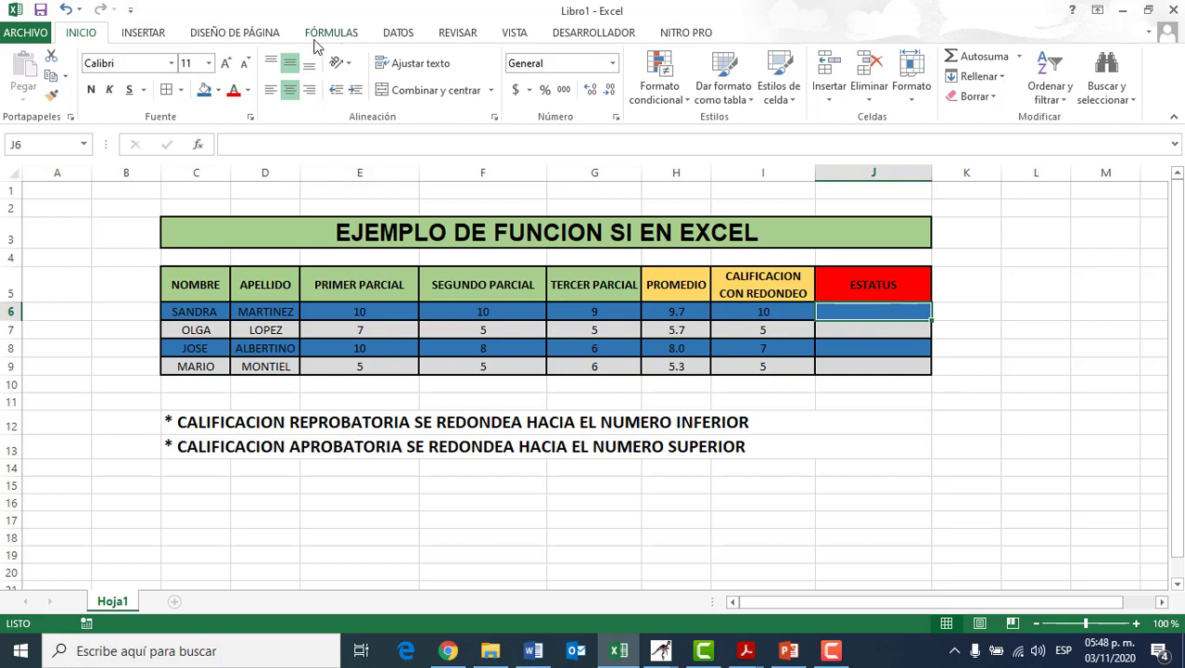
pyautogui.click(199, 146)
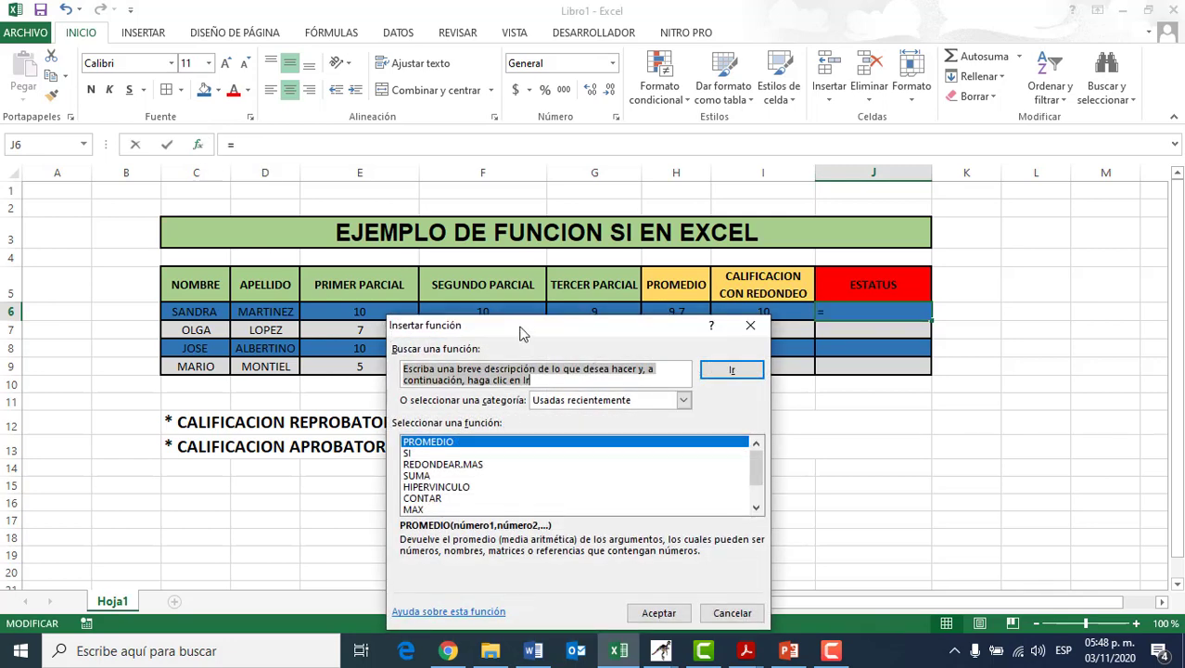
pyautogui.moveTo(522, 332); pyautogui.dragTo(429, 192)
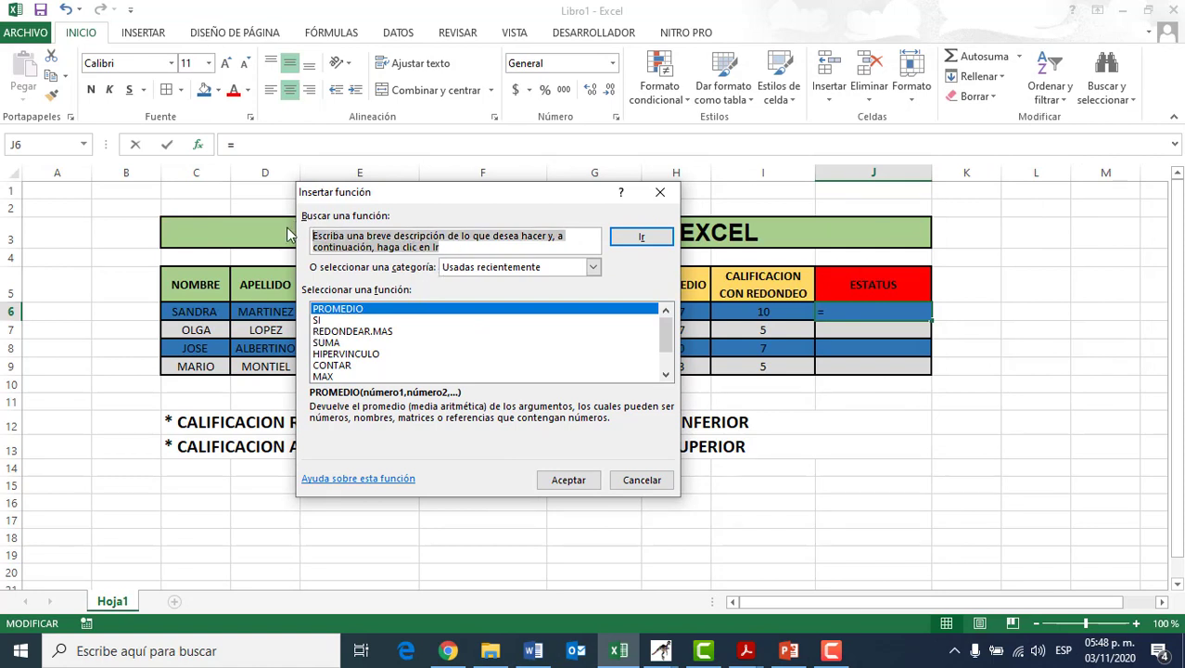
pyautogui.write('SI')
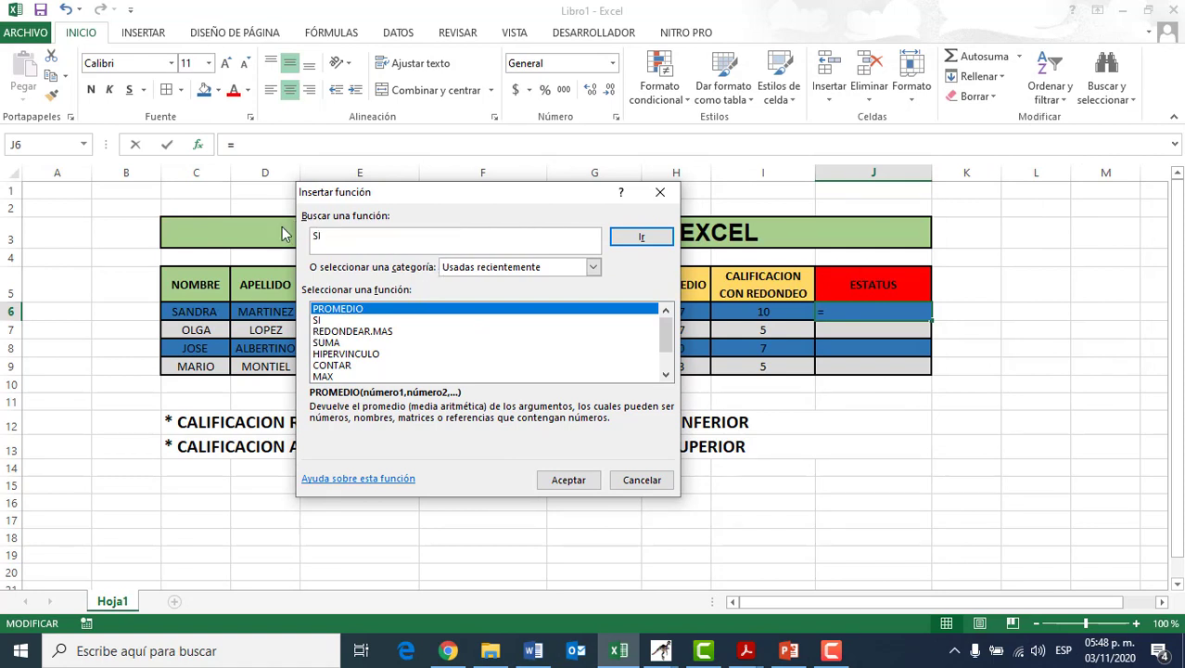
pyautogui.click(626, 252)
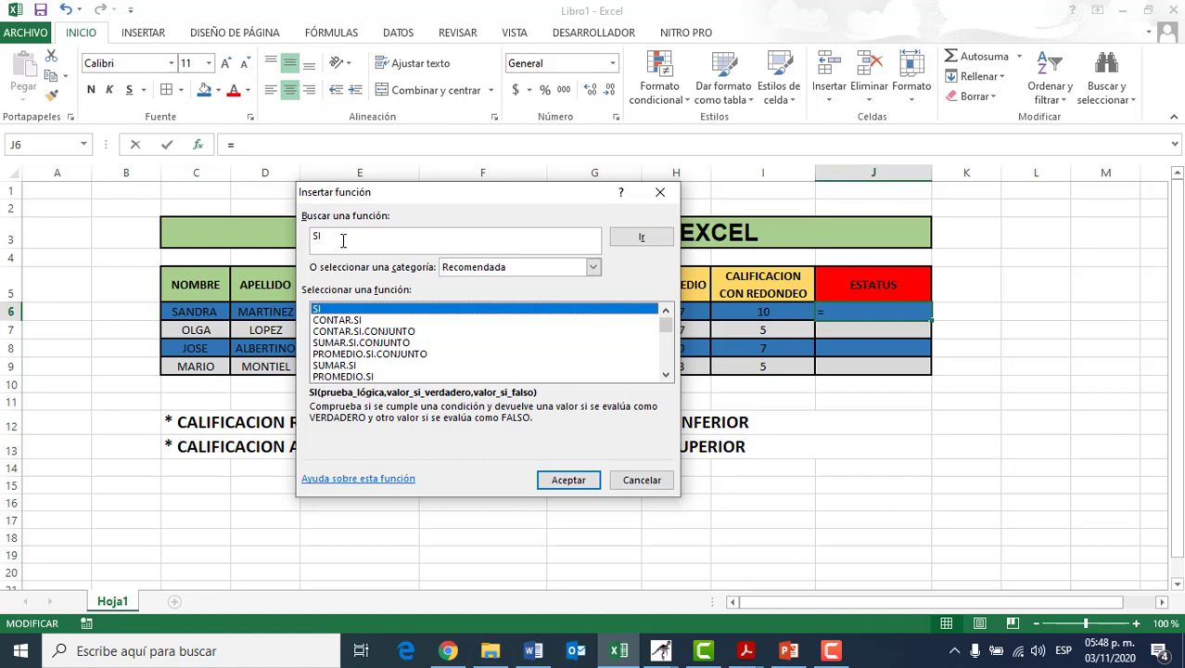
# Go through the descriptions of the related functions from CONTAR.SI to PROMEDIO.SI and select SI again.
pyautogui.click(360, 322)
pyautogui.click(362, 331)
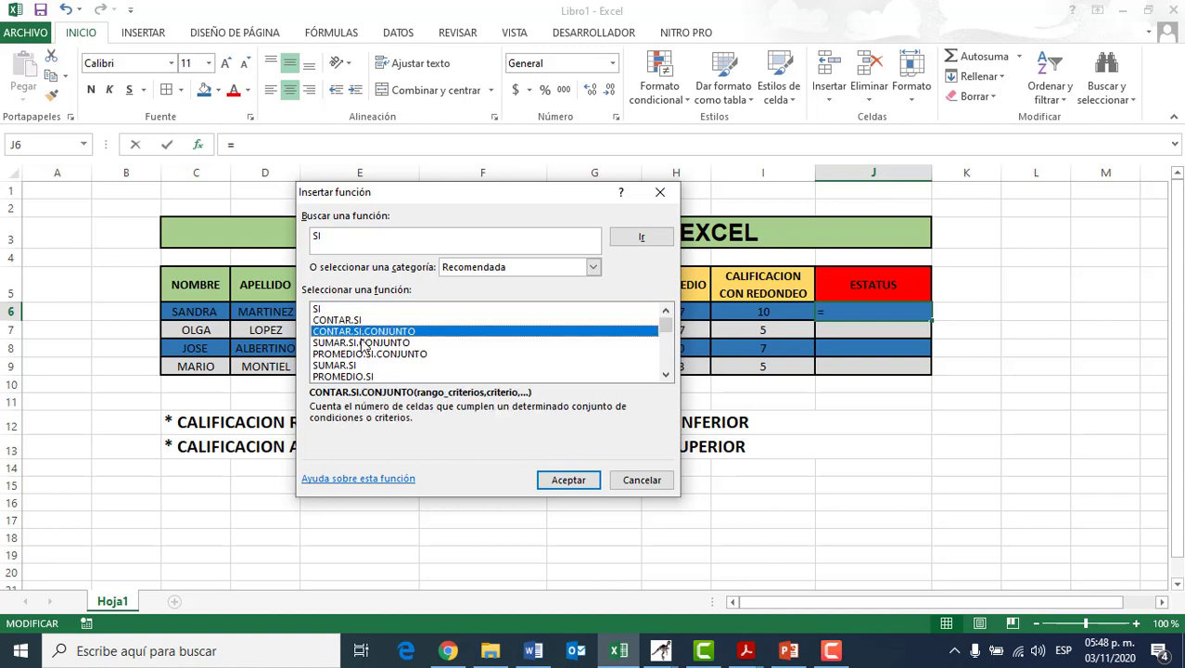
pyautogui.click(363, 342)
pyautogui.click(363, 353)
pyautogui.click(345, 366)
pyautogui.click(355, 376)
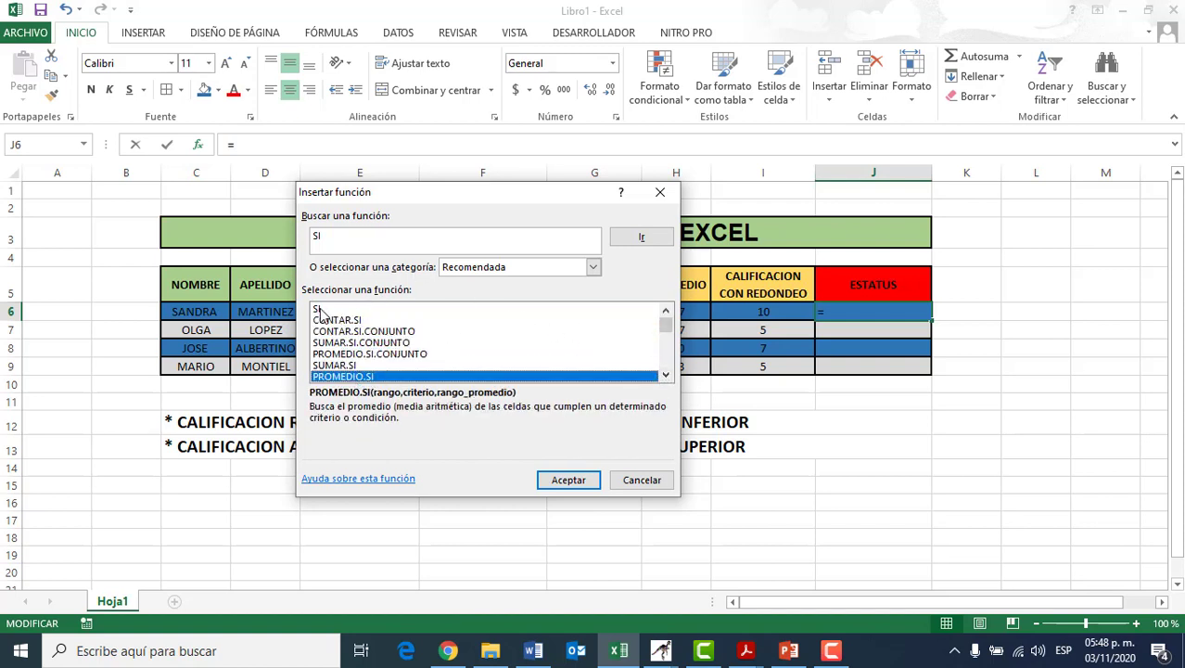
pyautogui.click(321, 312)
pyautogui.moveTo(456, 194); pyautogui.dragTo(510, 190)
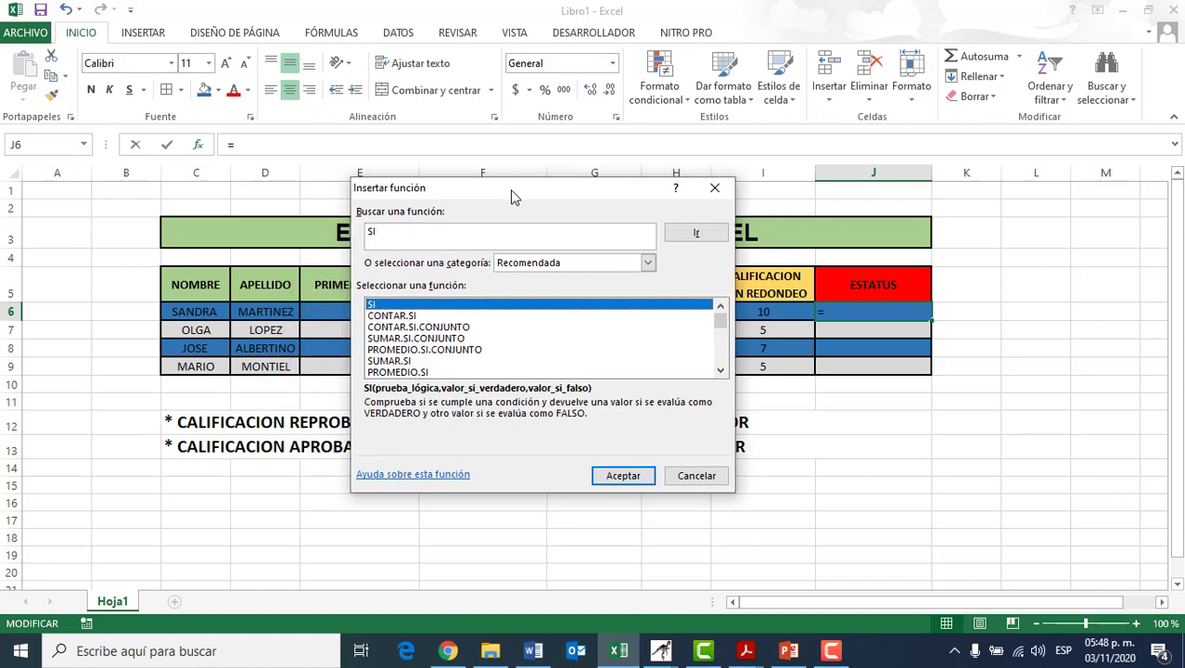
# Insert the SI function in J6 and set its logical test to I6>5.9.
pyautogui.click(389, 234)
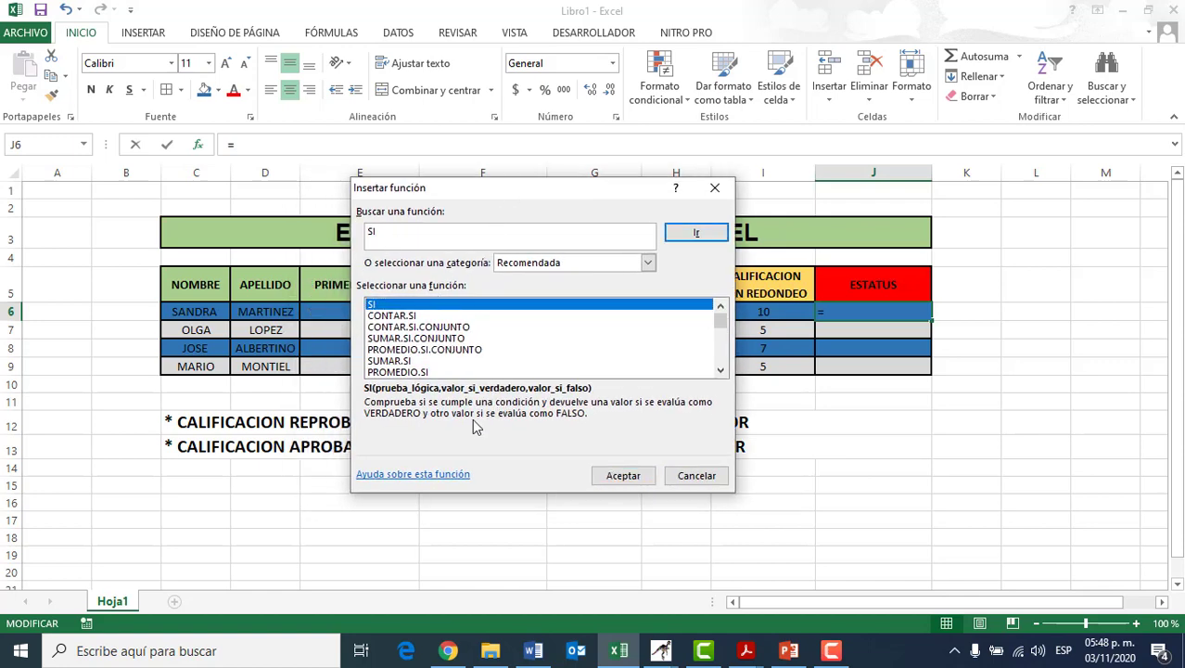
pyautogui.click(637, 474)
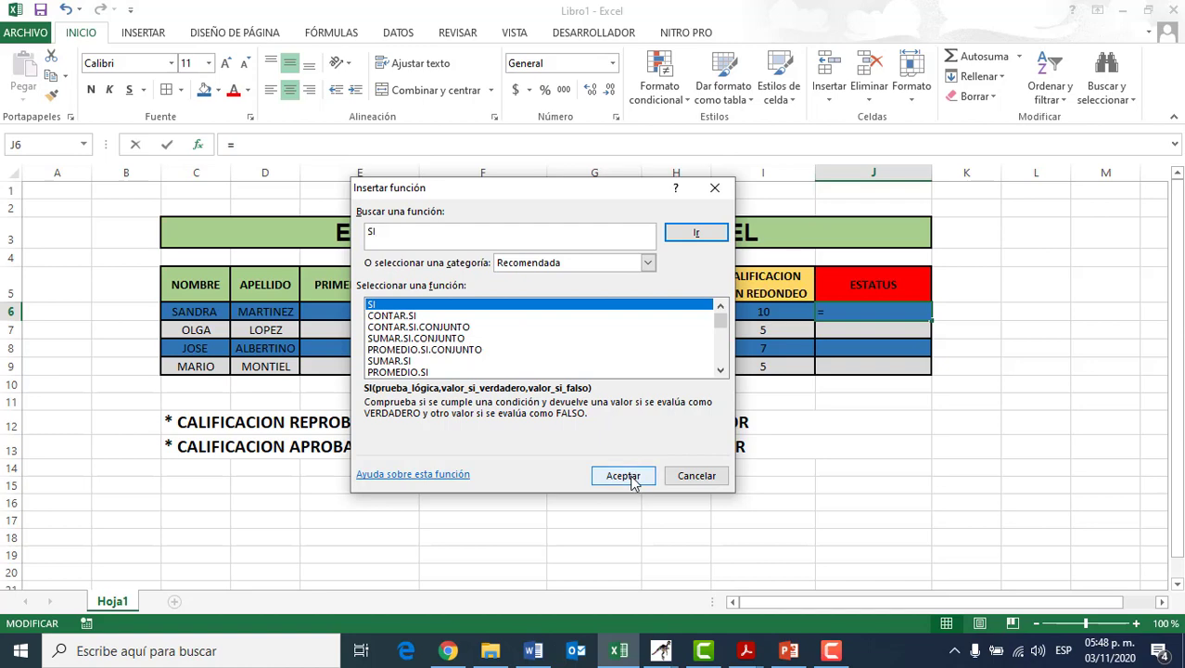
pyautogui.moveTo(535, 213); pyautogui.dragTo(612, 390)
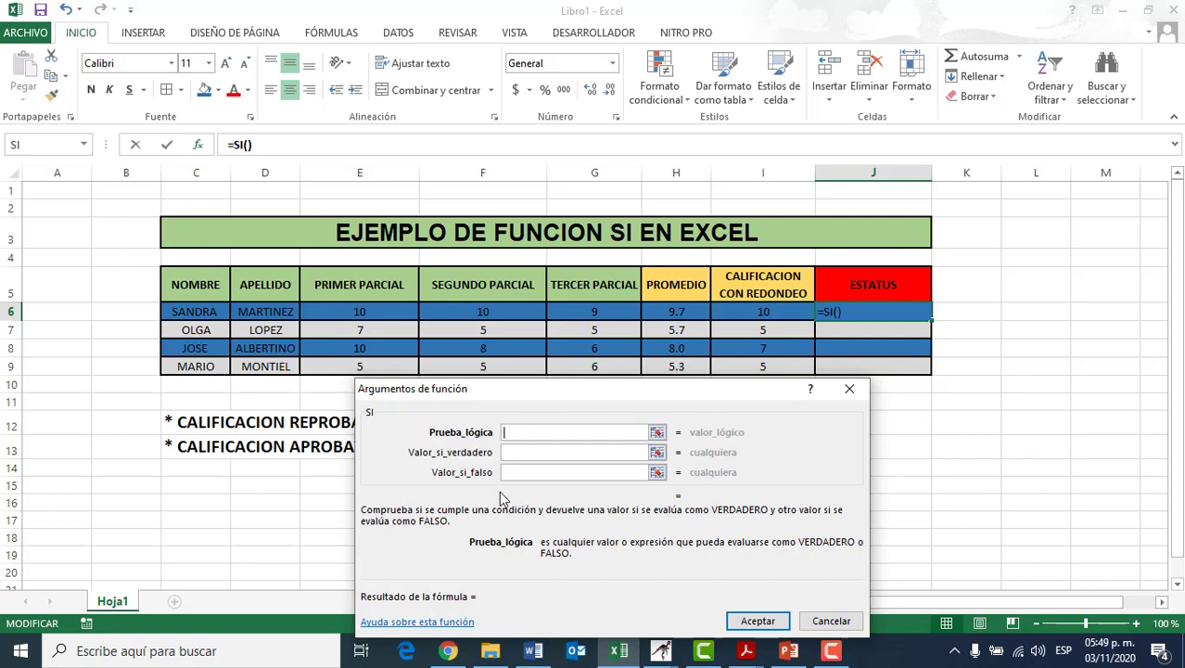
pyautogui.click(536, 433)
pyautogui.click(758, 315)
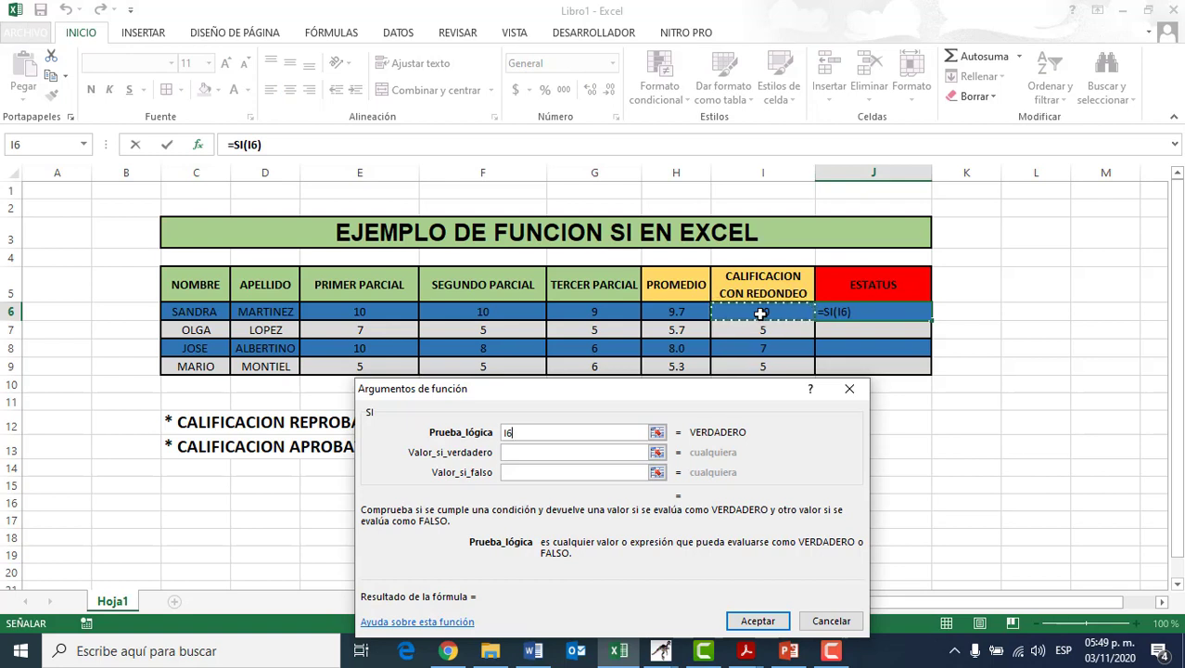
pyautogui.write('>')
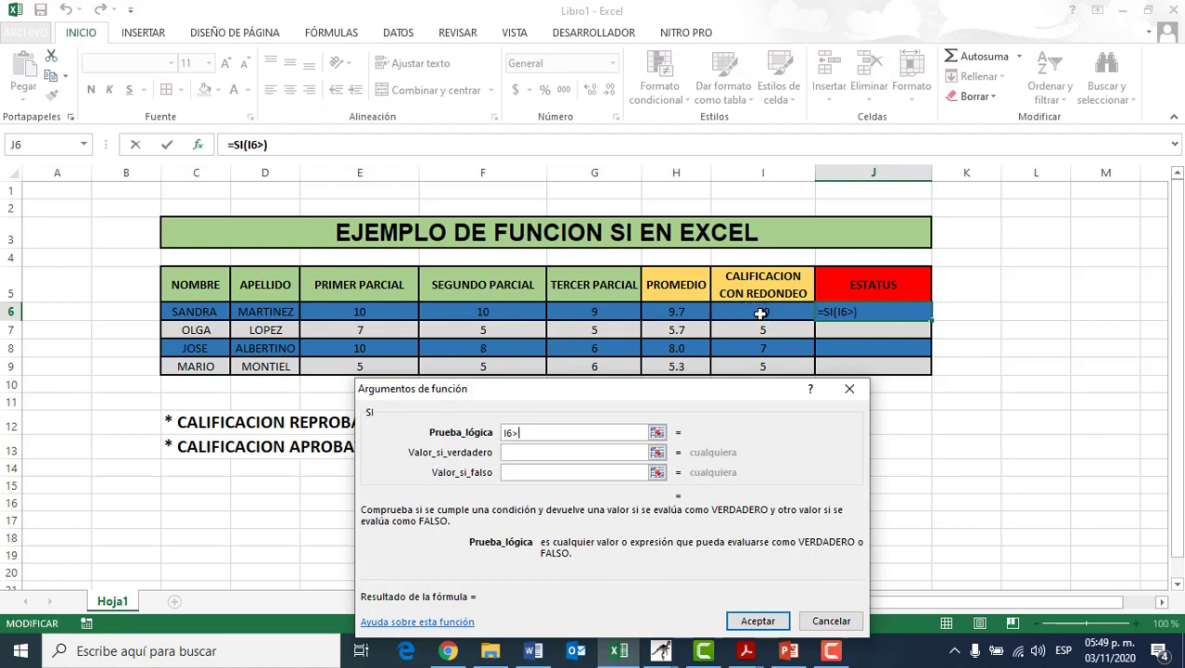
pyautogui.write('5.9')
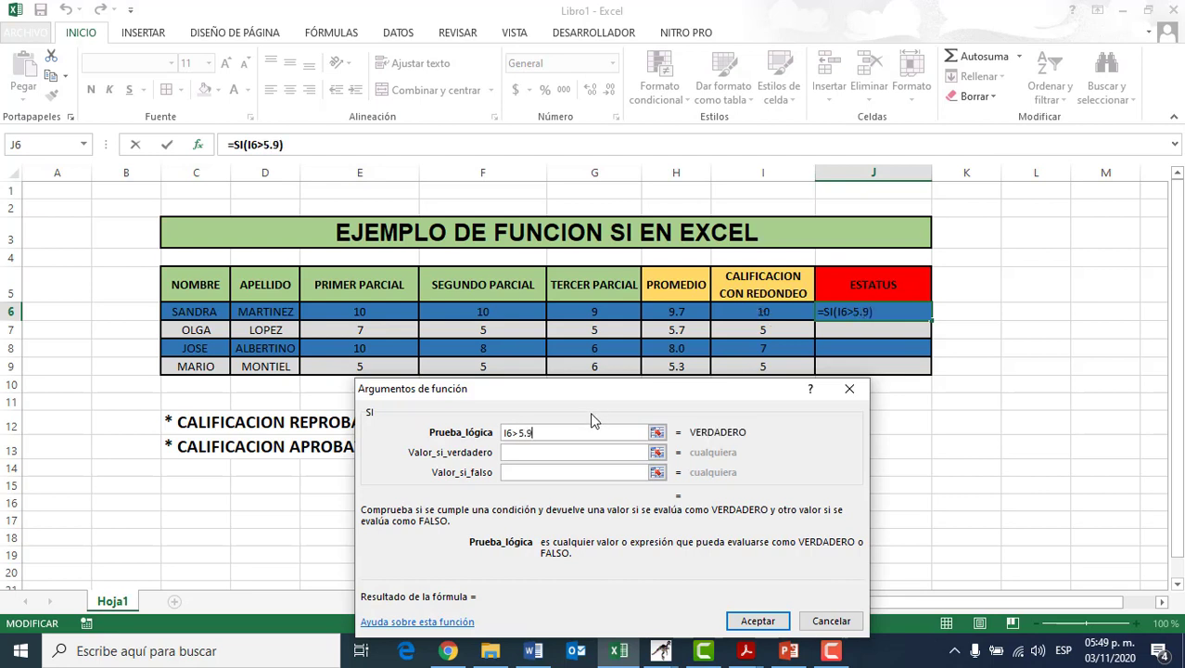
# Set the SI function's true value to APROBO and its false value to REPROBO, and enter the formula in J6.
pyautogui.click(561, 452)
pyautogui.click(548, 458)
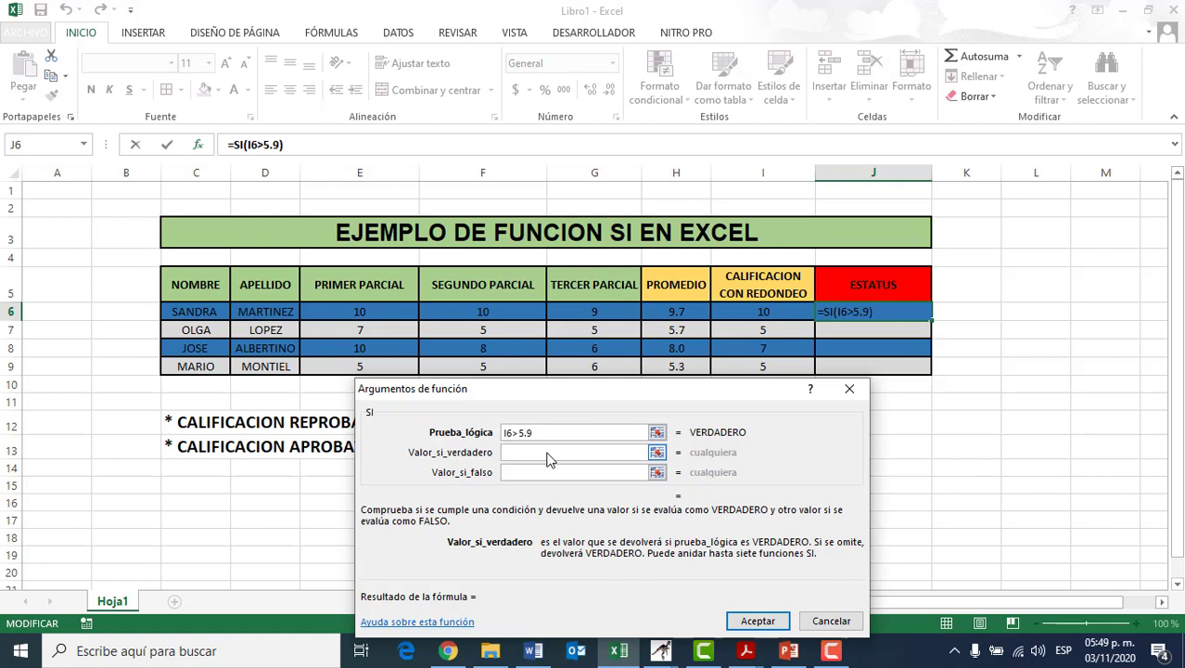
pyautogui.write('APROBO')
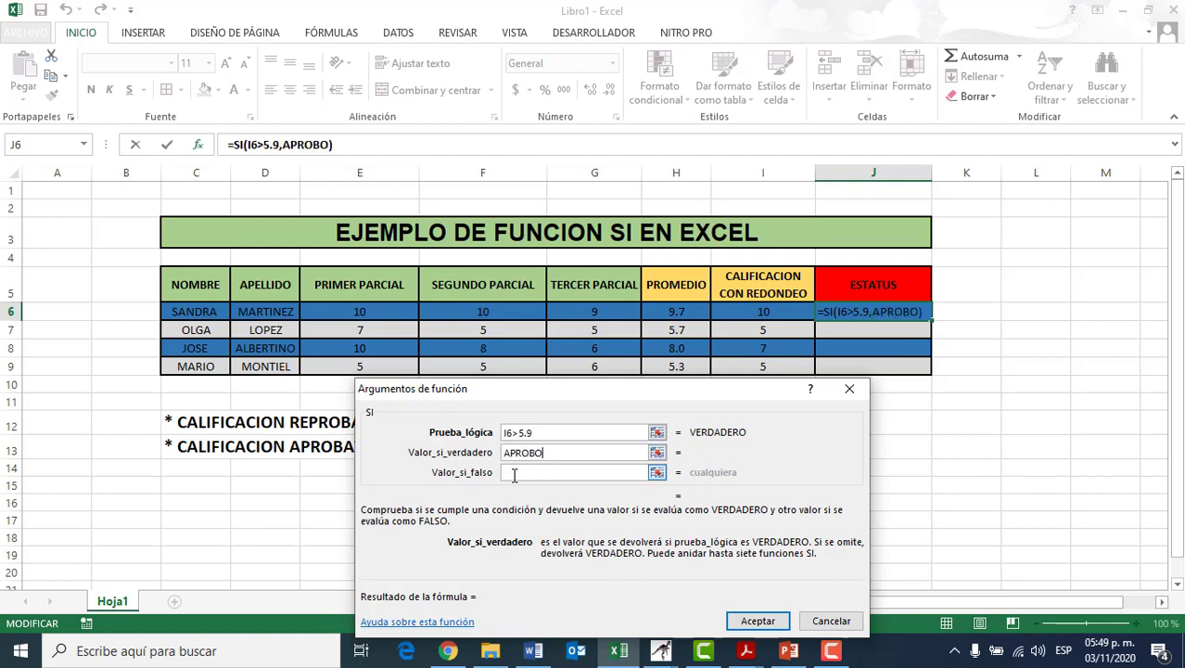
pyautogui.click(515, 474)
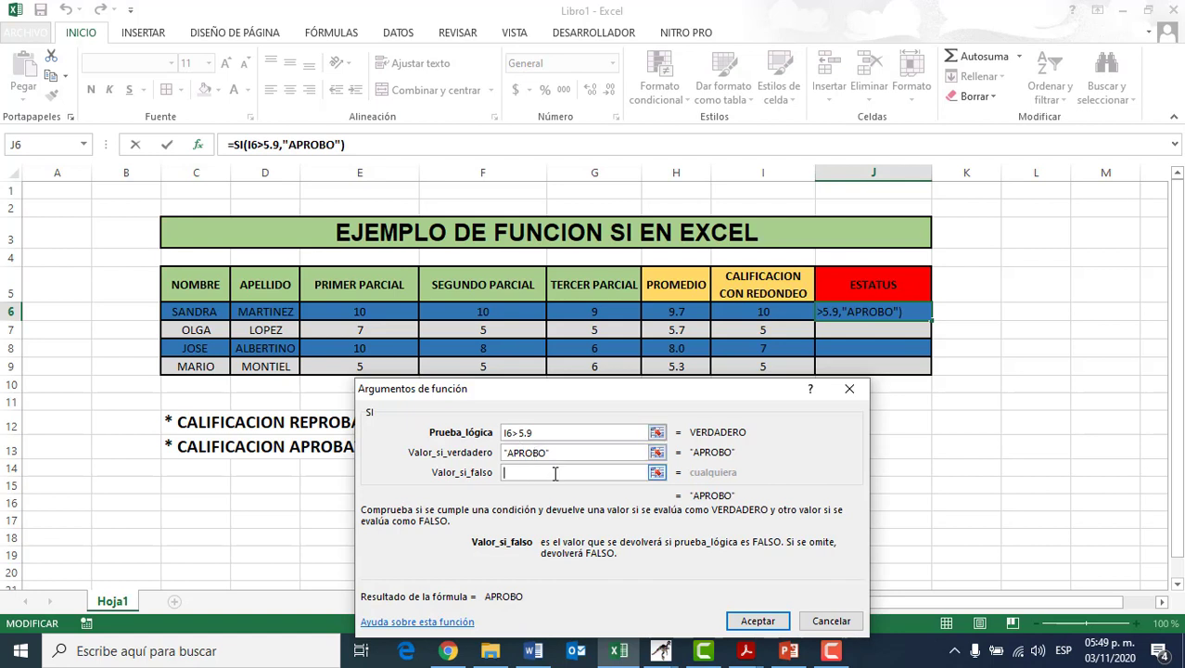
pyautogui.write('REPROBO')
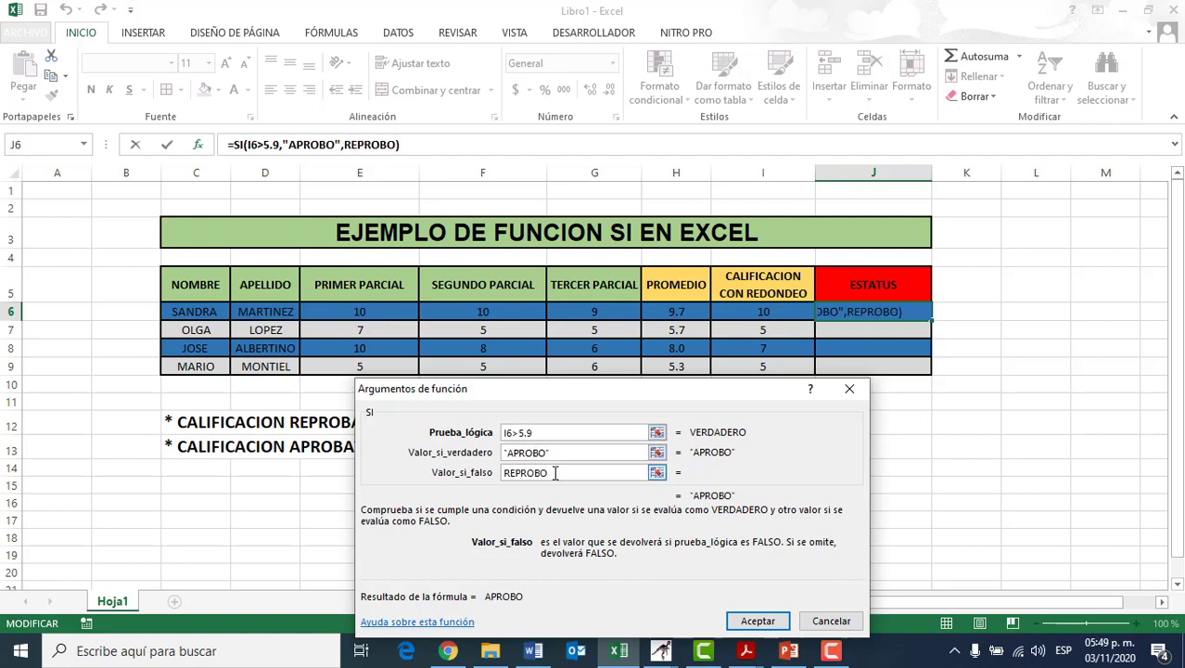
pyautogui.click(754, 618)
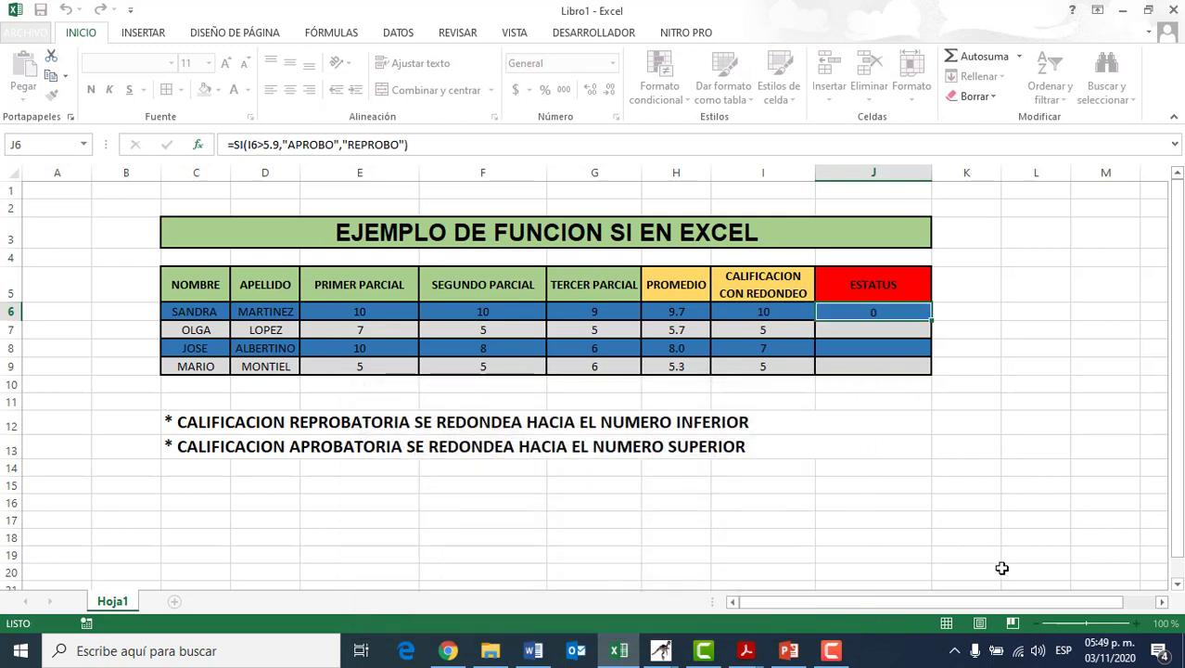
pyautogui.click(771, 316)
pyautogui.click(860, 308)
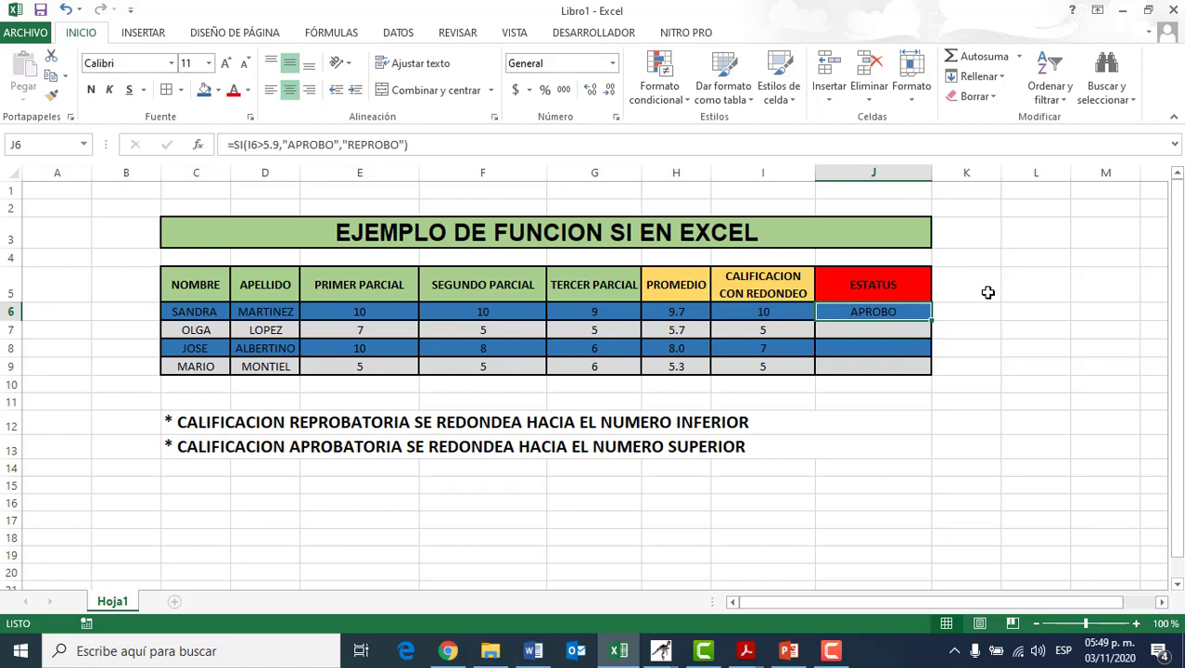
pyautogui.press('Left')
pyautogui.press('Left')
pyautogui.press('Right')
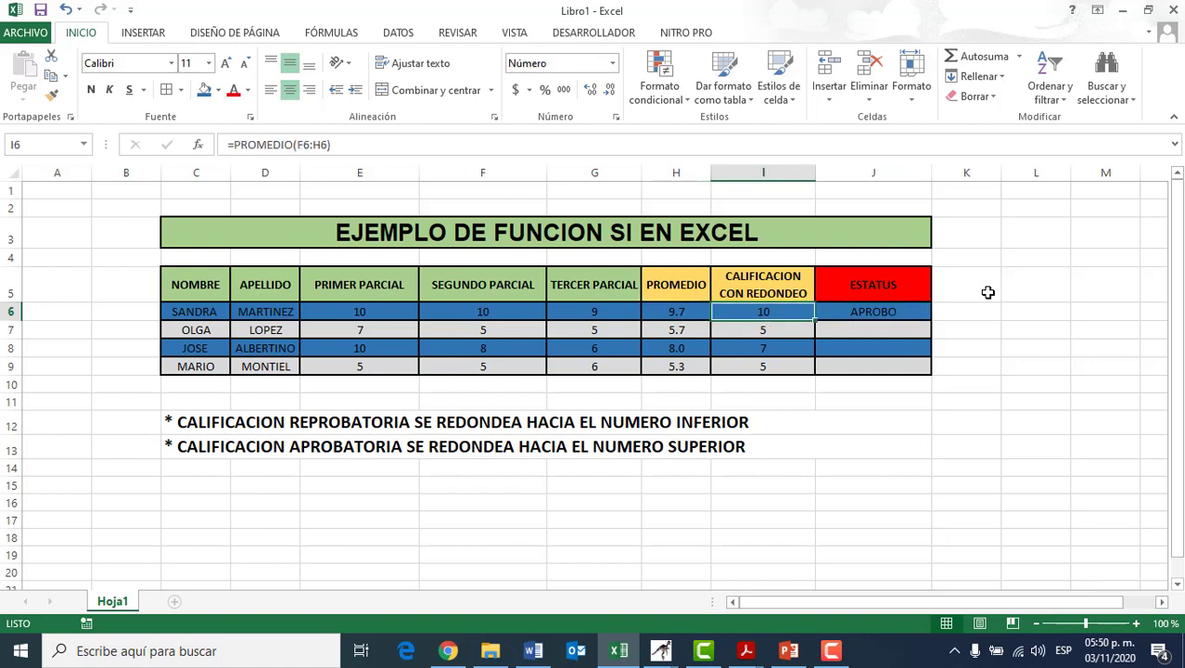
pyautogui.press('Right')
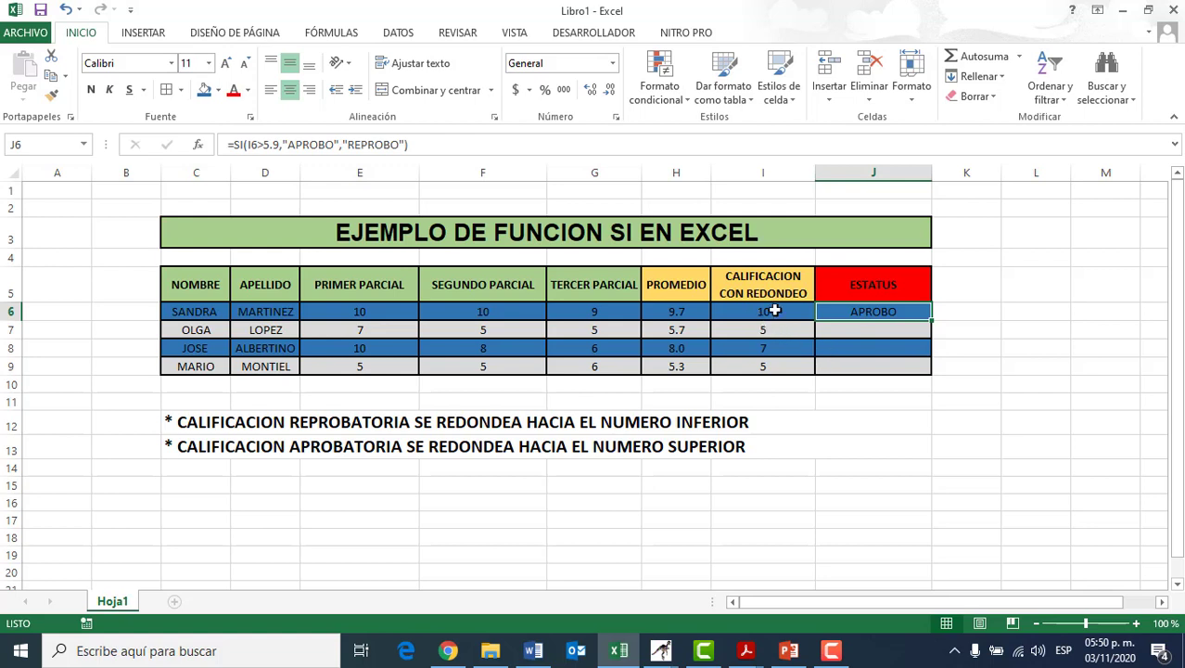
# Copy the SI formula from J6 down the ESTATUS column to J9.
pyautogui.click(909, 329)
pyautogui.click(913, 312)
pyautogui.moveTo(931, 321); pyautogui.dragTo(931, 371)
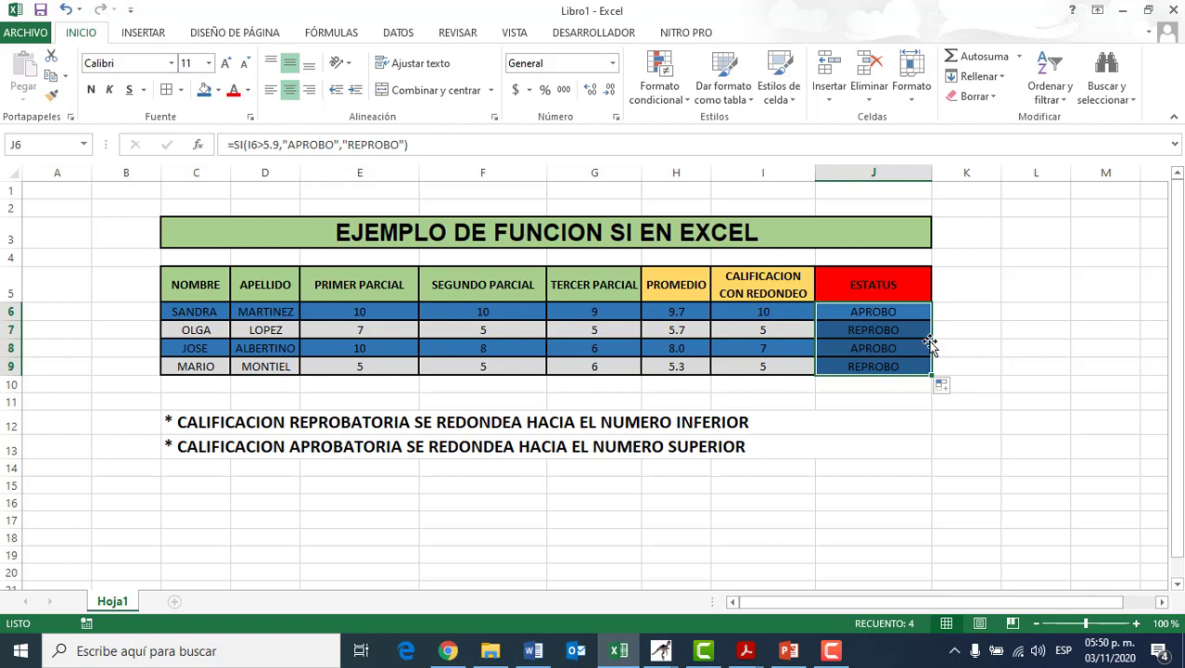
# Fill ESTATUS cells J7 and J9 with the light gray used in the rest of their rows.
pyautogui.click(888, 331)
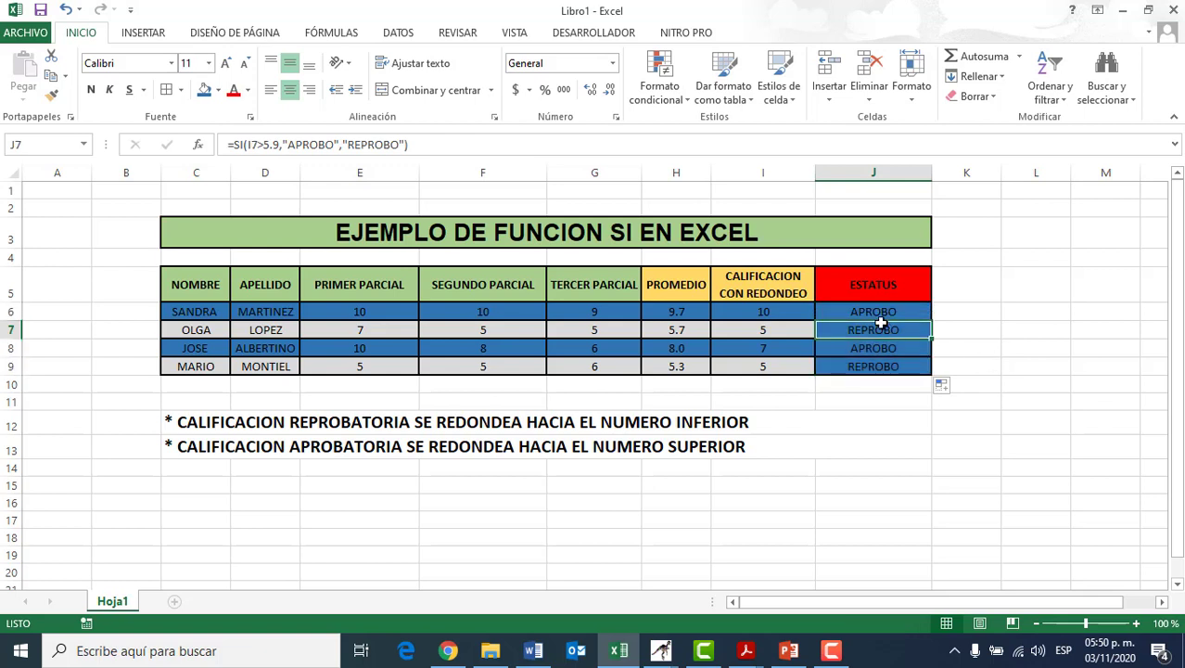
pyautogui.click(218, 90)
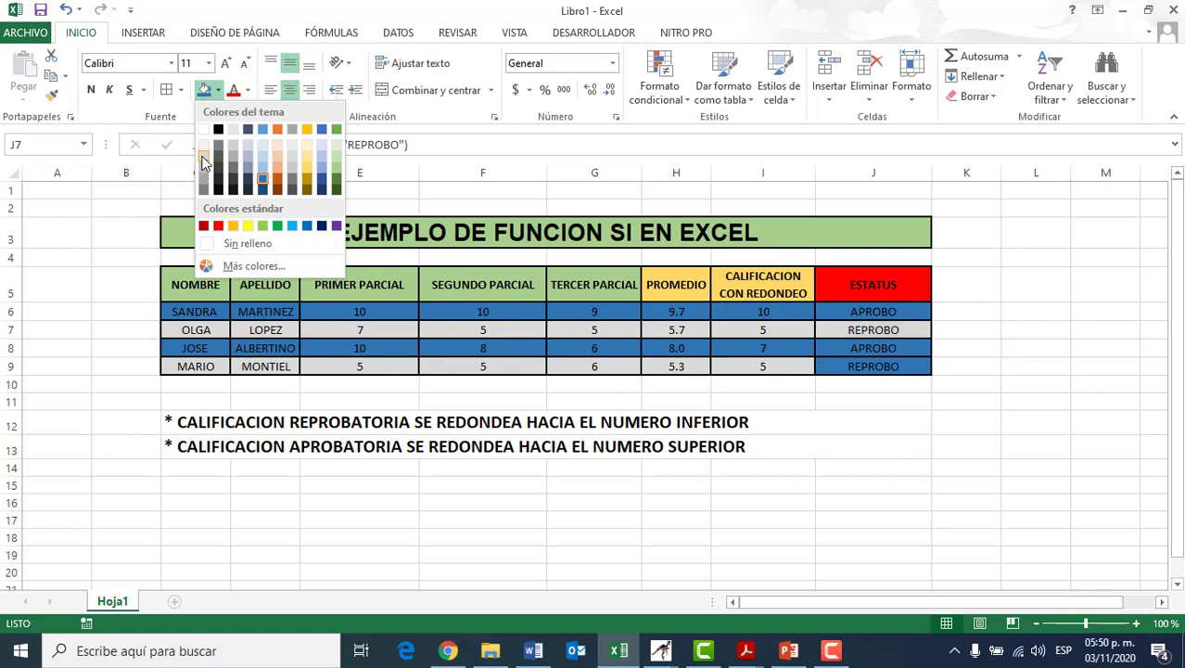
pyautogui.click(203, 158)
pyautogui.click(829, 365)
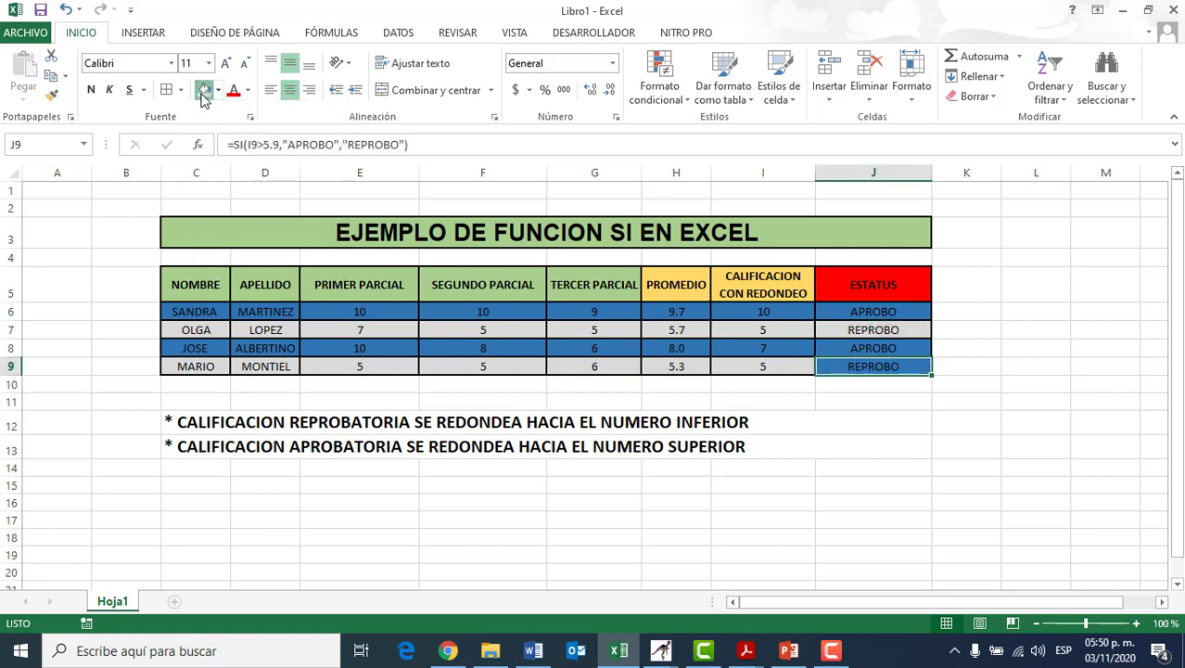
pyautogui.click(917, 386)
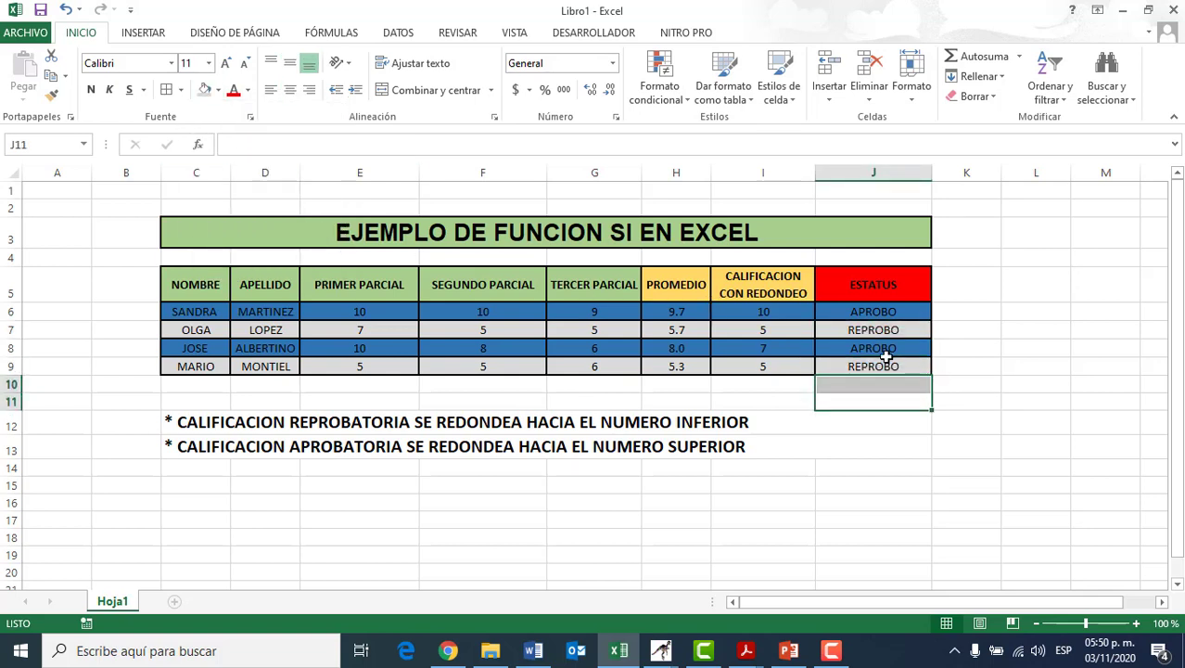
pyautogui.click(909, 419)
pyautogui.click(658, 388)
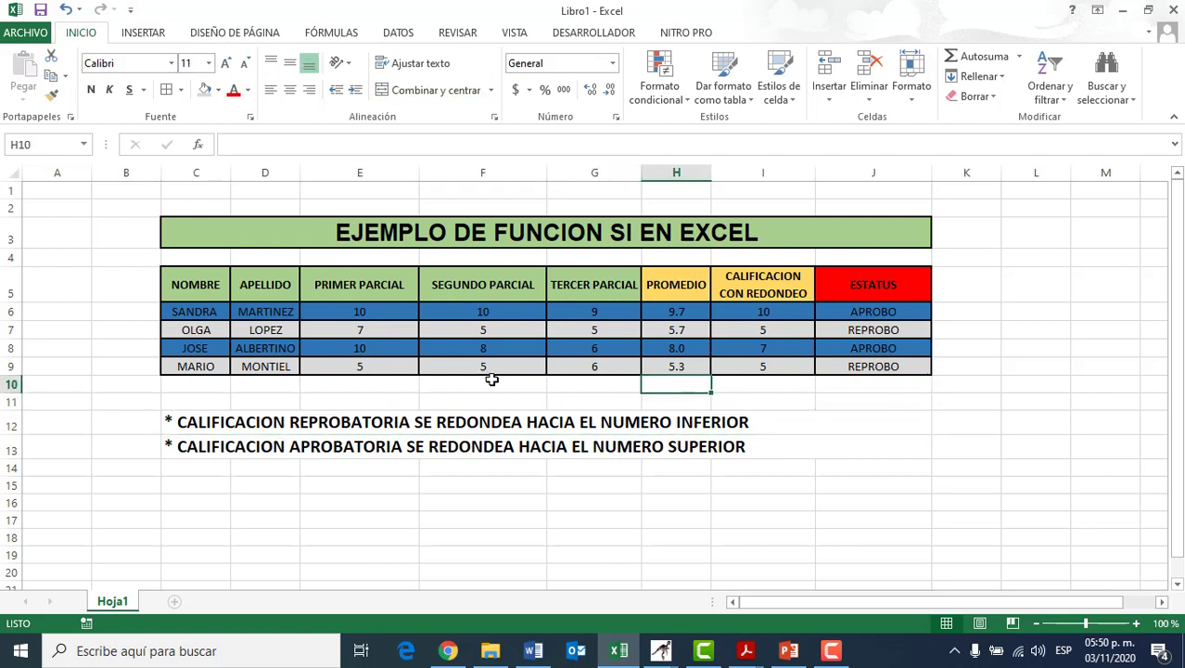
# Change the PRIMER PARCIAL and SEGUNDO PARCIAL grades in row 9 (E9 and F9) to 6.
pyautogui.click(361, 369)
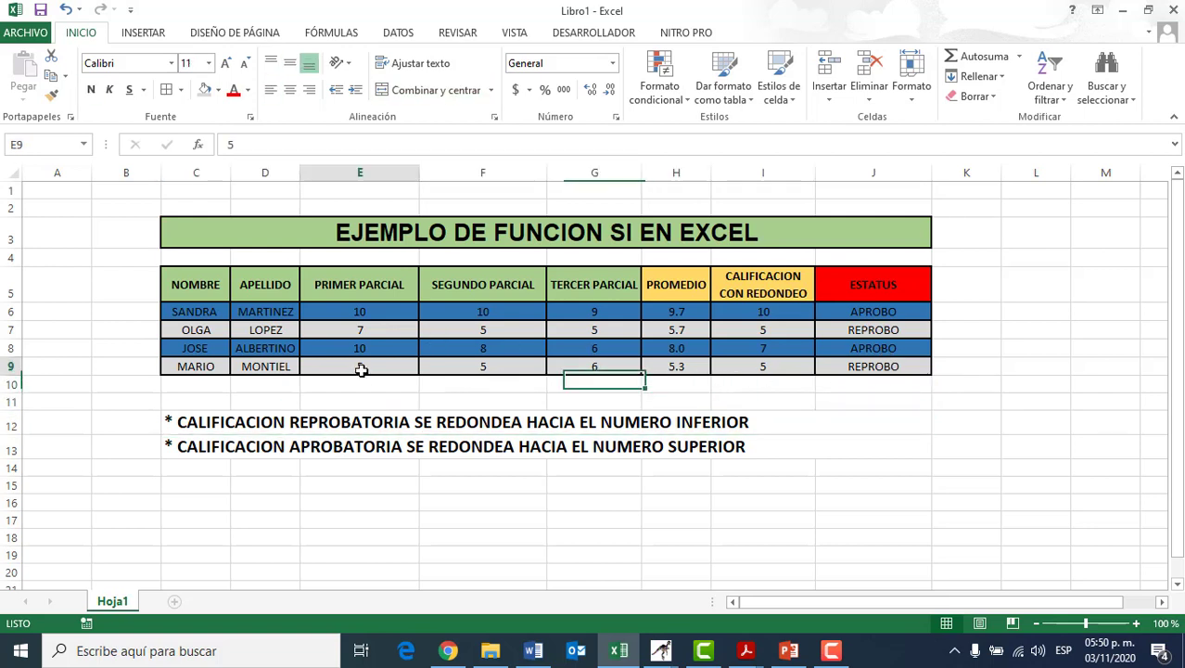
pyautogui.press('Right')
pyautogui.press('Left')
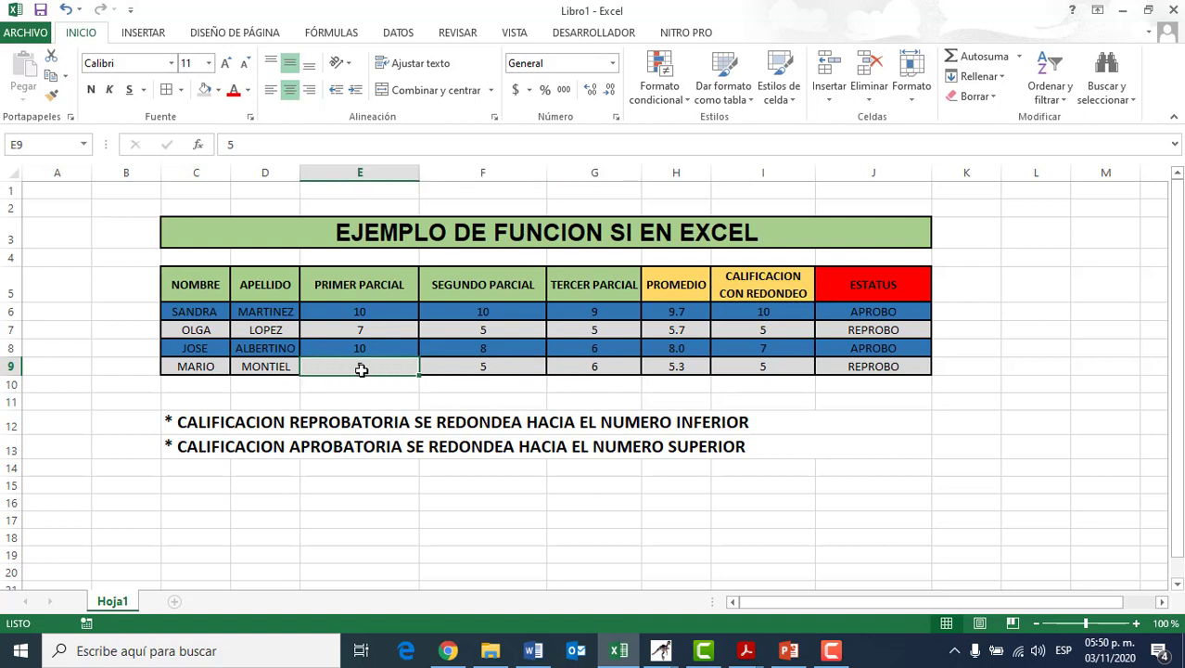
pyautogui.press('Right')
pyautogui.press('Right')
pyautogui.press('Left')
pyautogui.press('Left')
pyautogui.write('6')
pyautogui.press('Return')
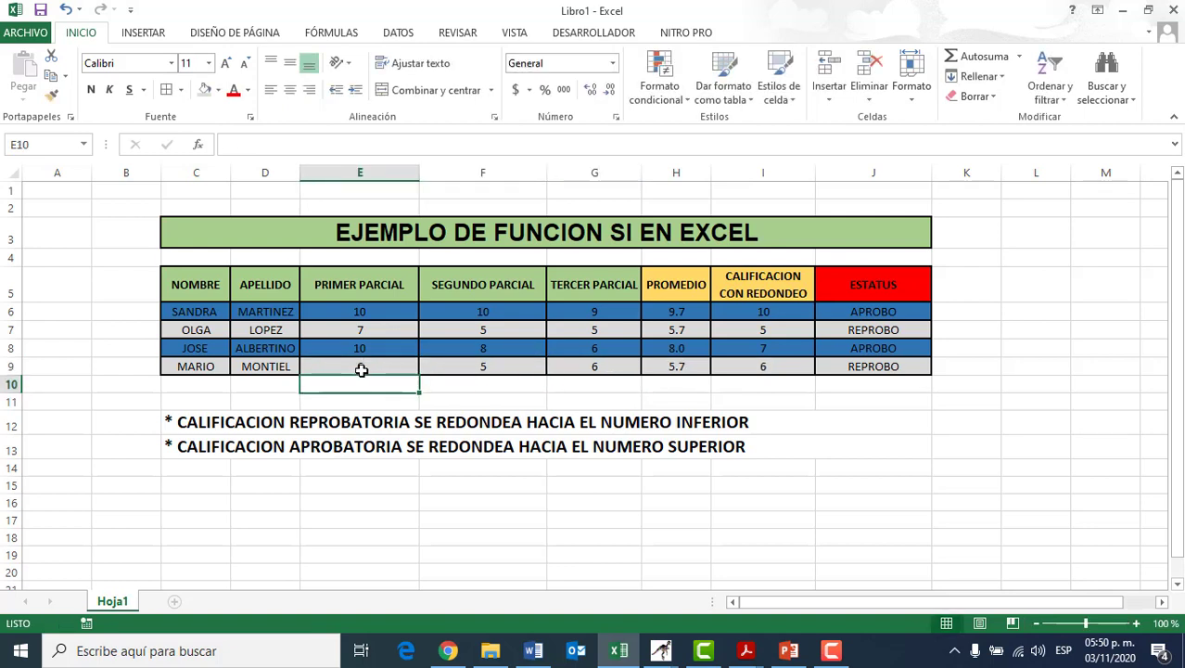
pyautogui.click(479, 369)
pyautogui.write('6')
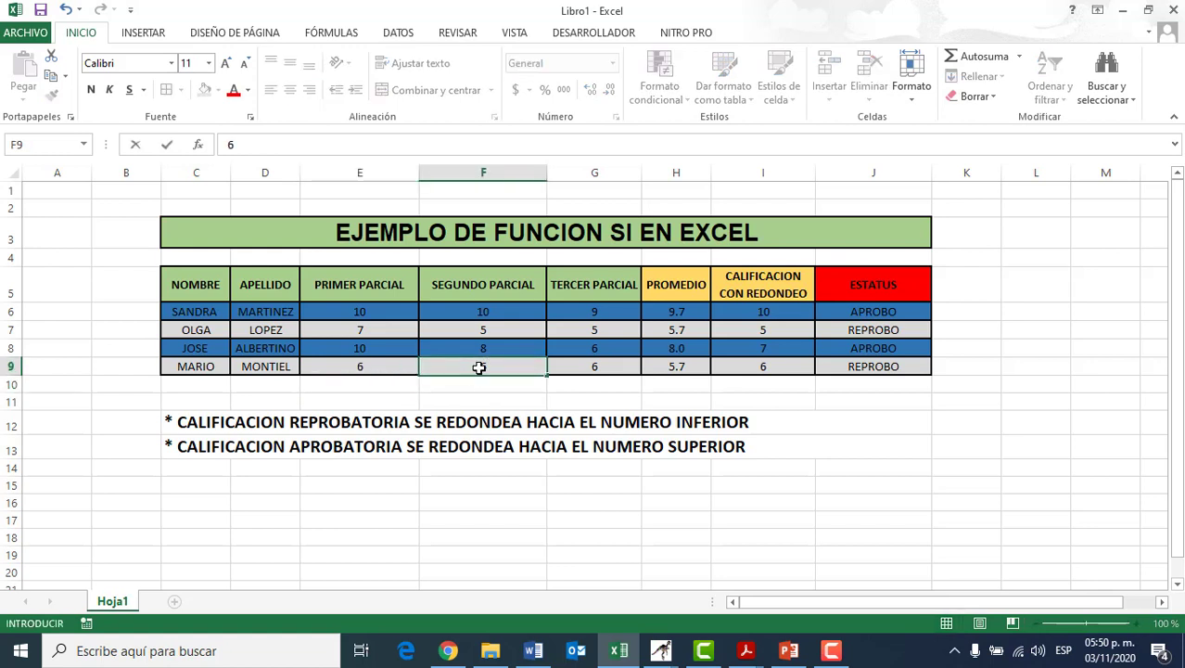
pyautogui.press('Return')
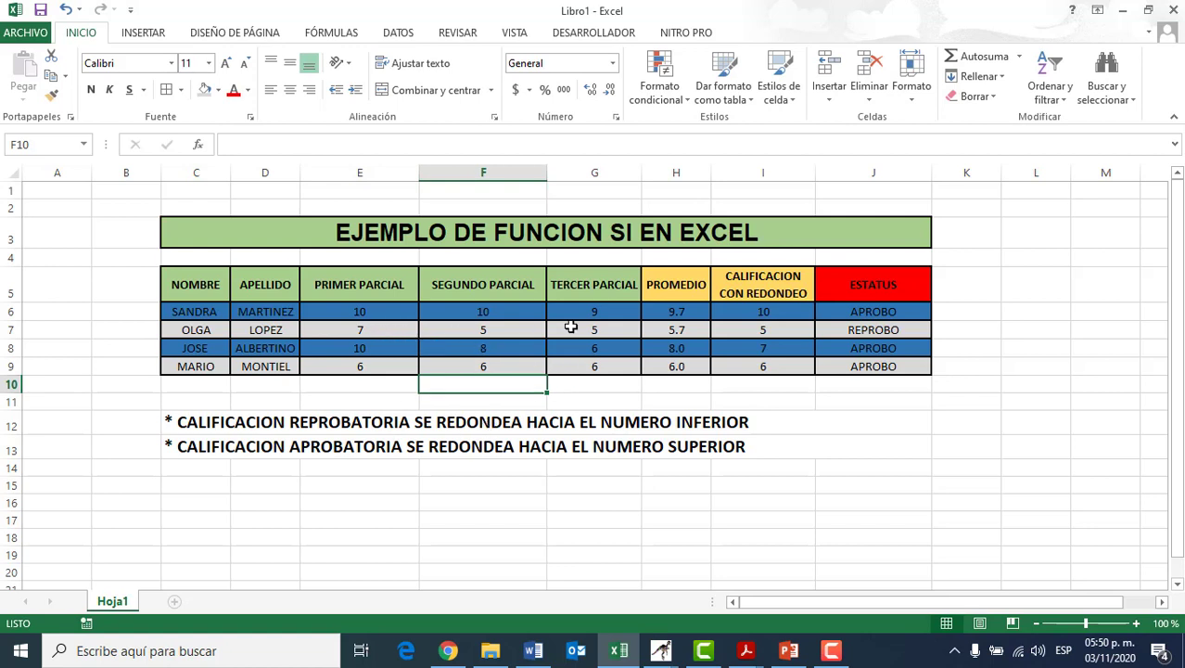
# Change the grades in E6 and G6 to 5 and the TERCER PARCIAL grade in G7 to 8.
pyautogui.click(370, 310)
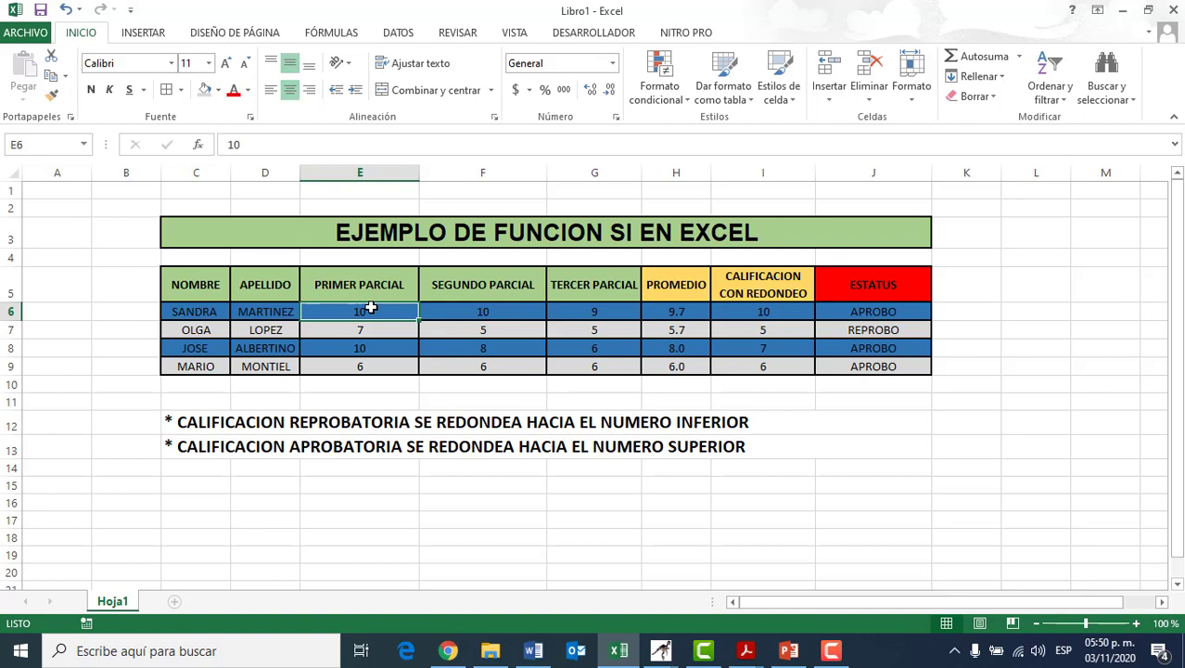
pyautogui.write('5')
pyautogui.press('Return')
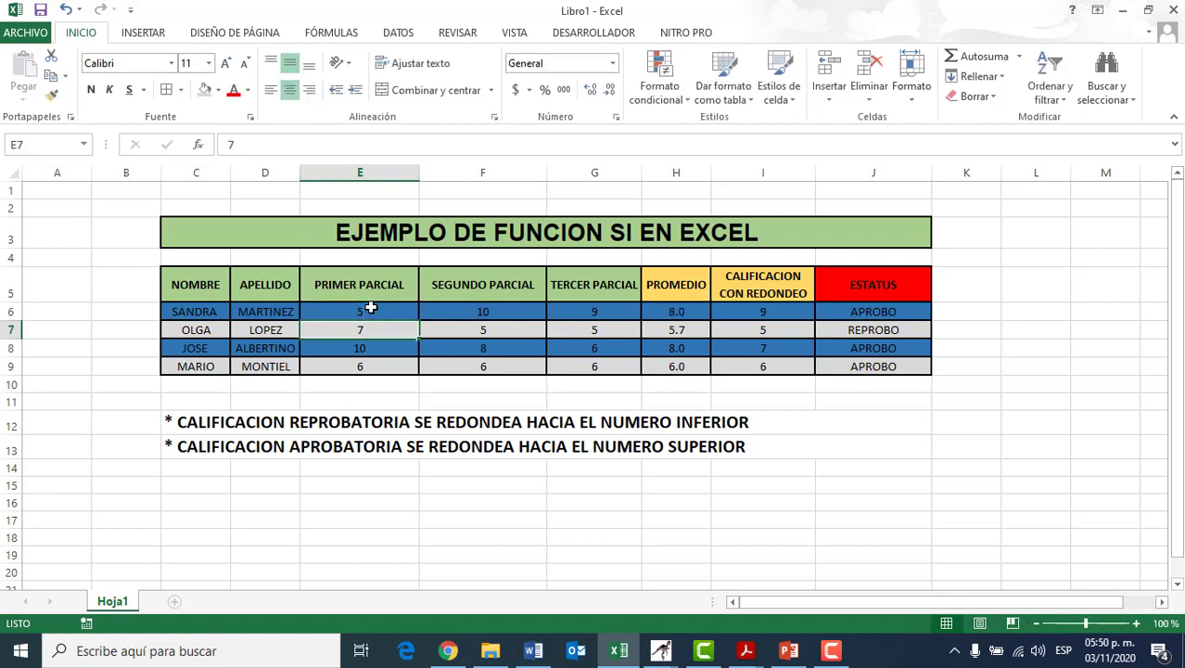
pyautogui.click(604, 307)
pyautogui.write('5')
pyautogui.press('Return')
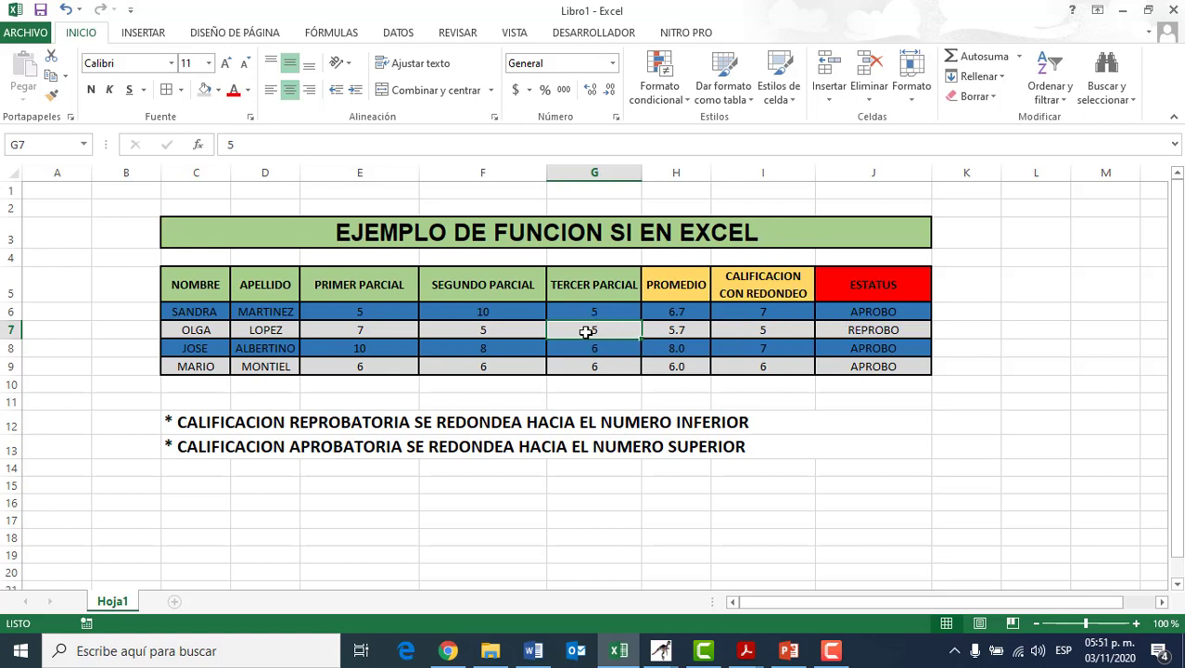
pyautogui.write('8')
pyautogui.press('Return')
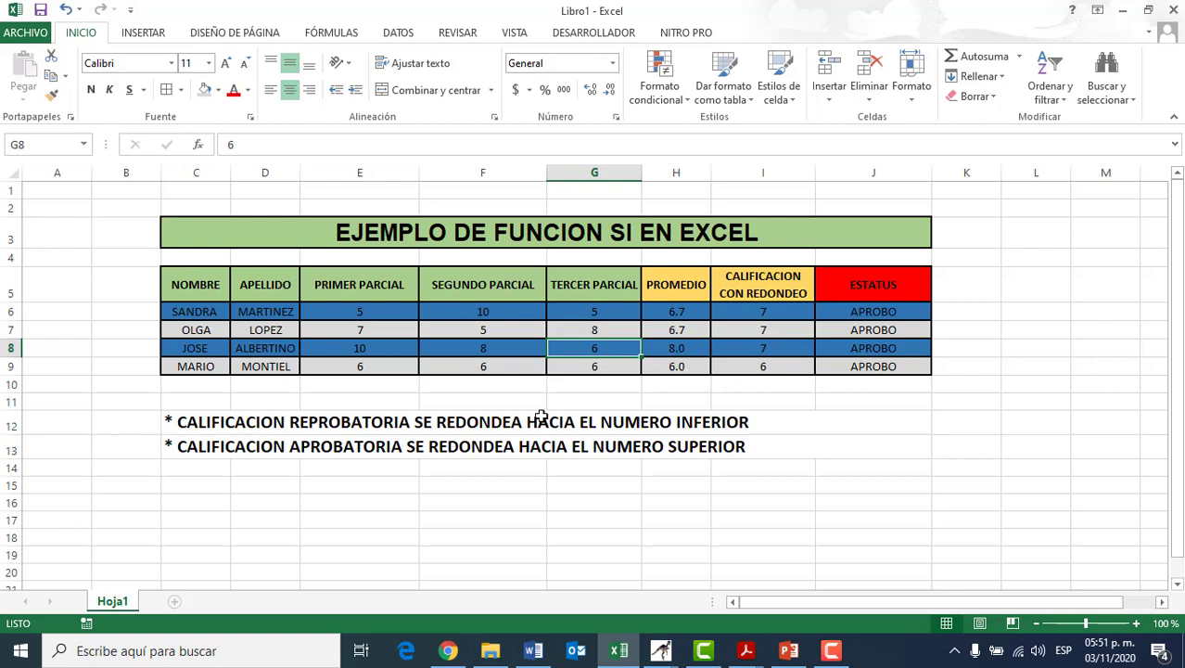
# Review the finished grade table and examine the formulas behind the rounded grades and the ESTATUS in J6.
pyautogui.click(500, 383)
pyautogui.click(788, 369)
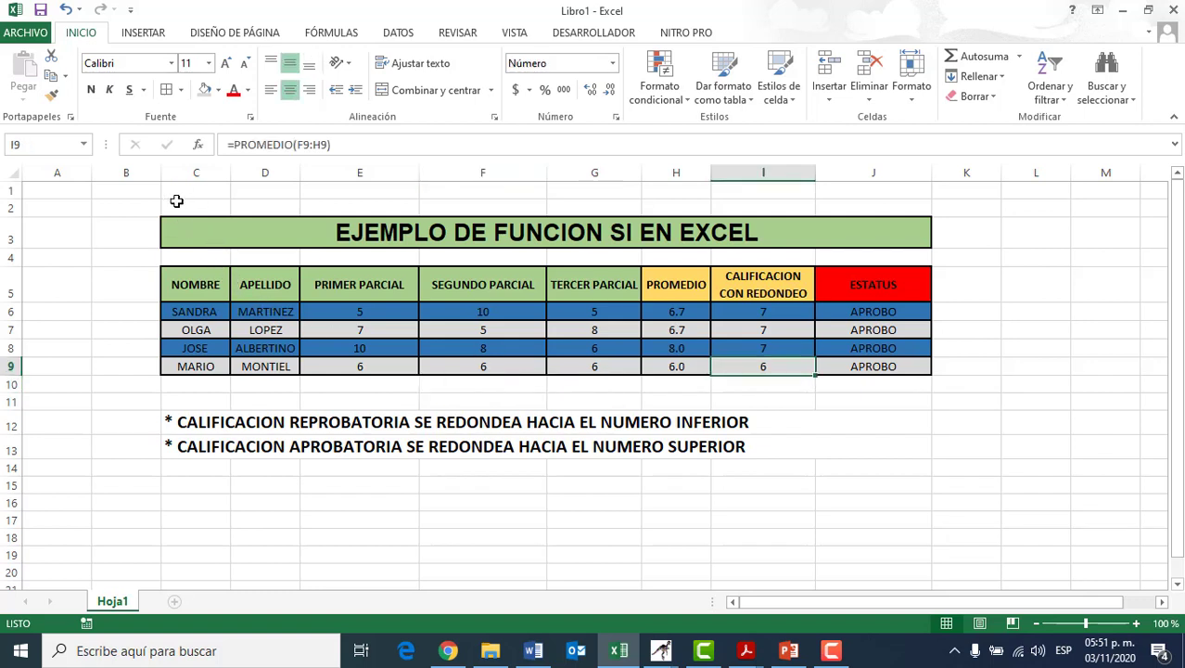
pyautogui.moveTo(173, 232); pyautogui.dragTo(868, 418)
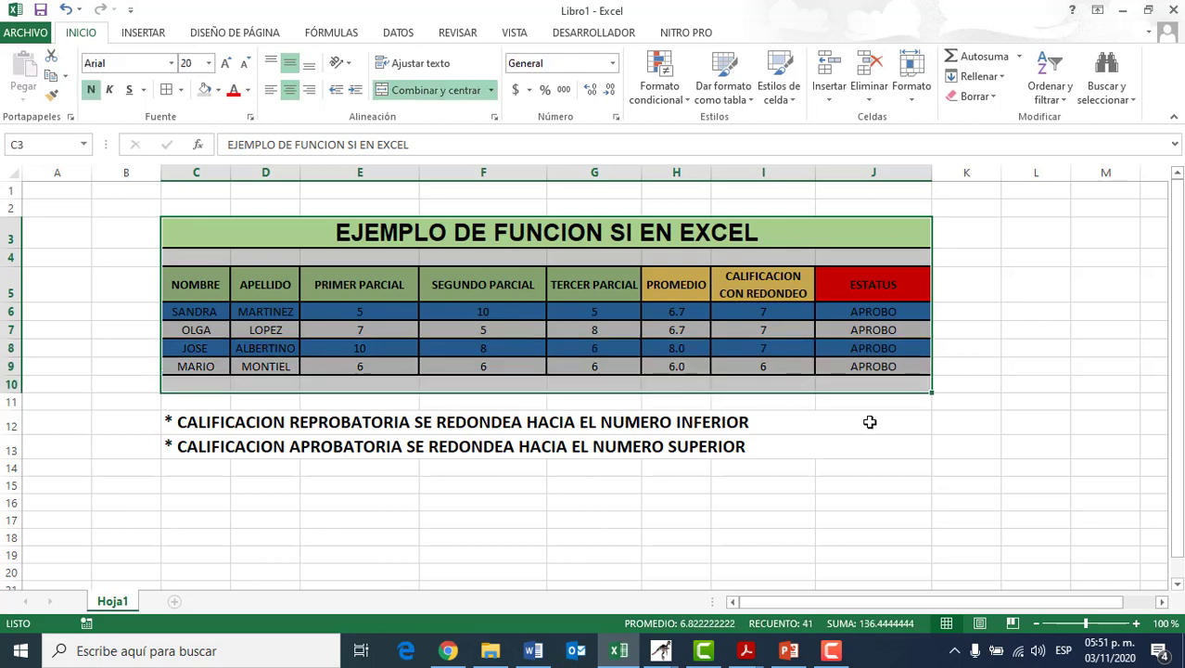
pyautogui.click(907, 422)
pyautogui.click(847, 312)
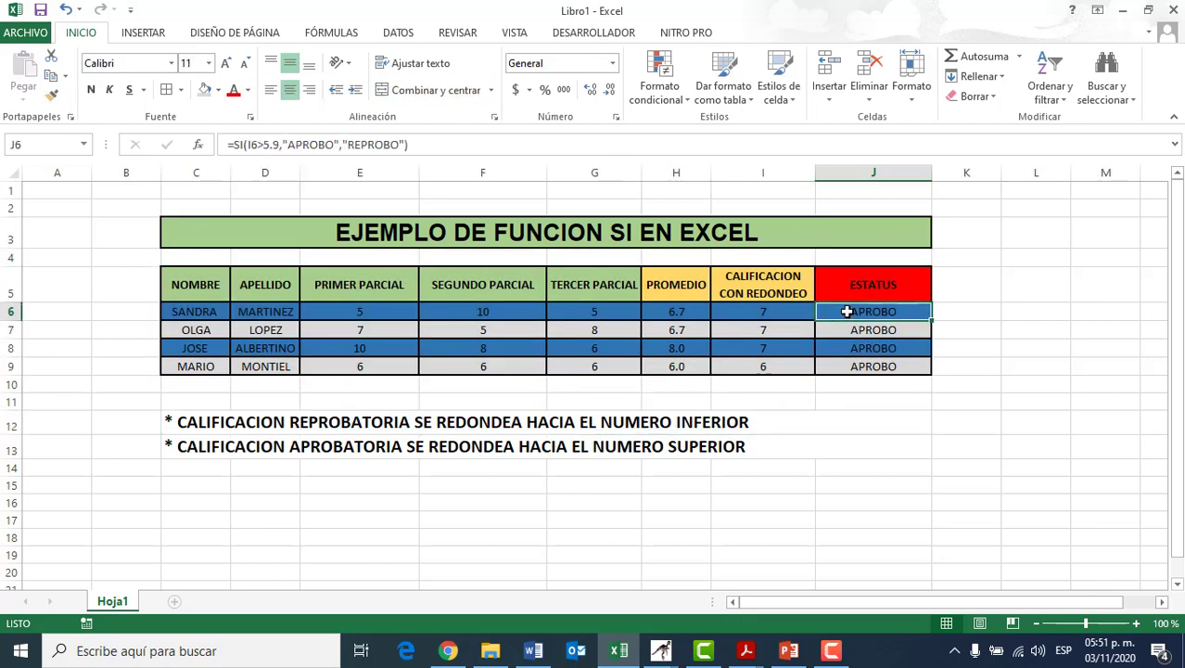
pyautogui.click(793, 311)
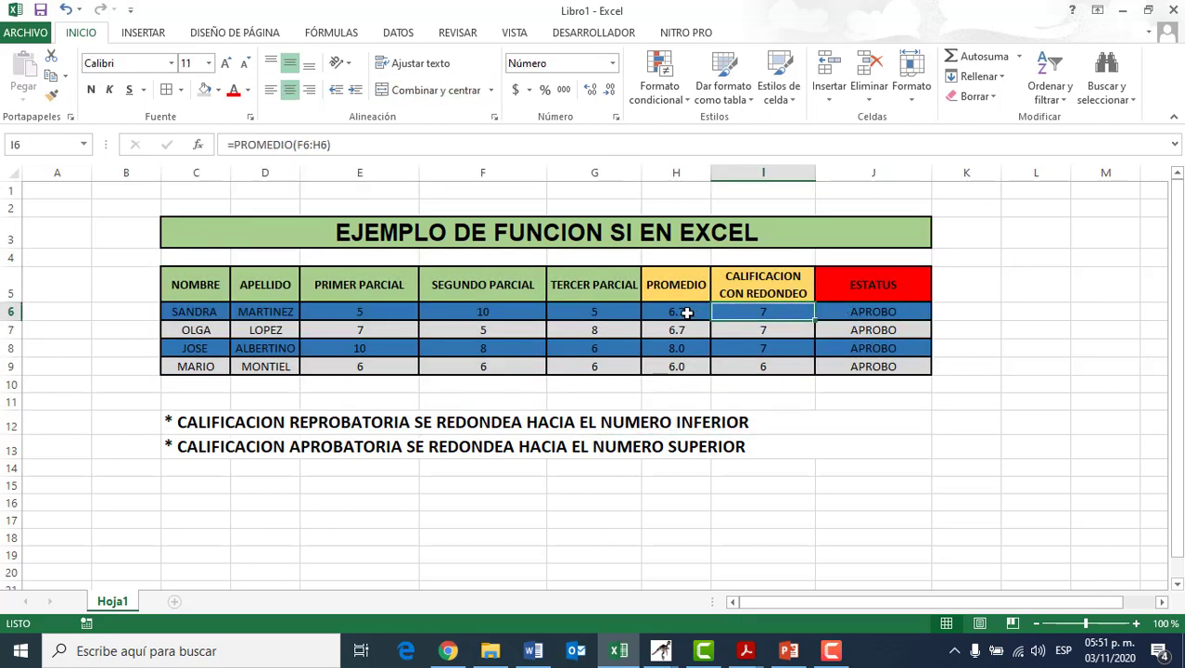
pyautogui.click(869, 311)
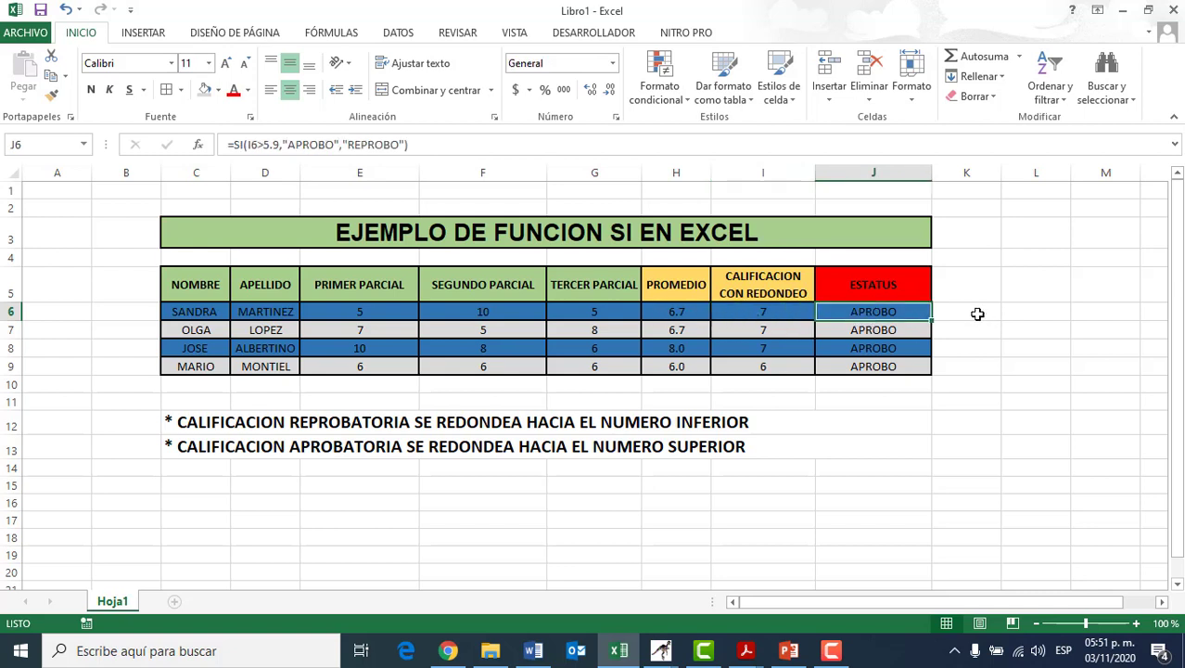
pyautogui.click(972, 313)
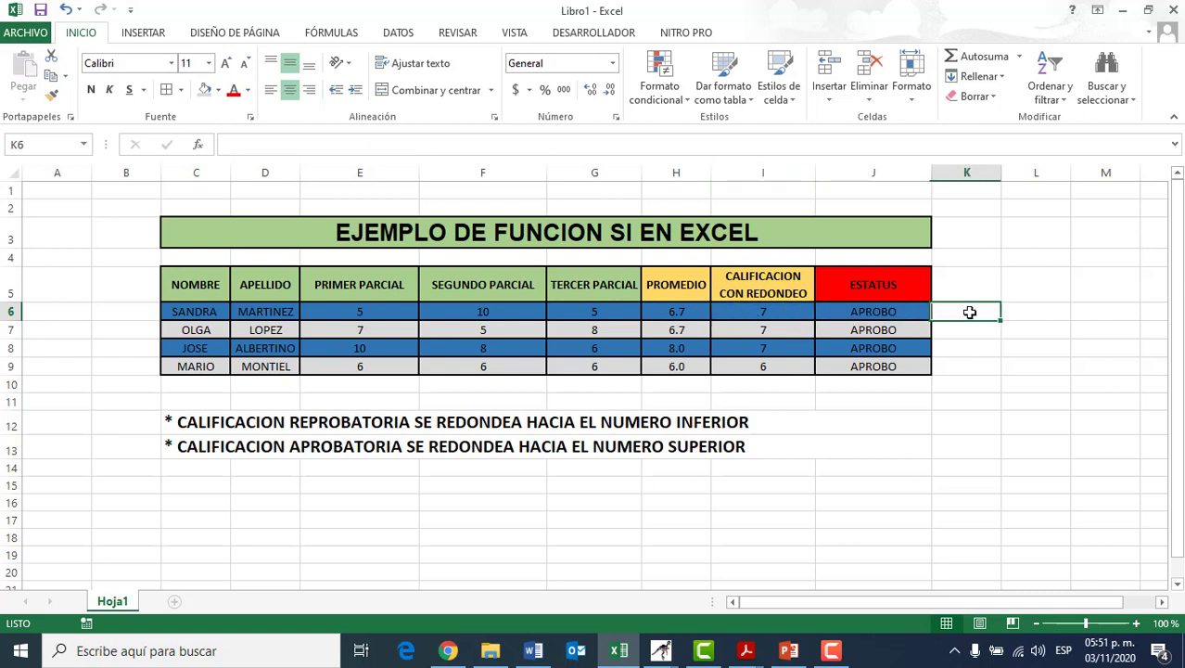
# Examine the SI formulas in ESTATUS cells J6 to J9 and the average formulas in PROMEDIO cells H6 to H9.
pyautogui.click(879, 312)
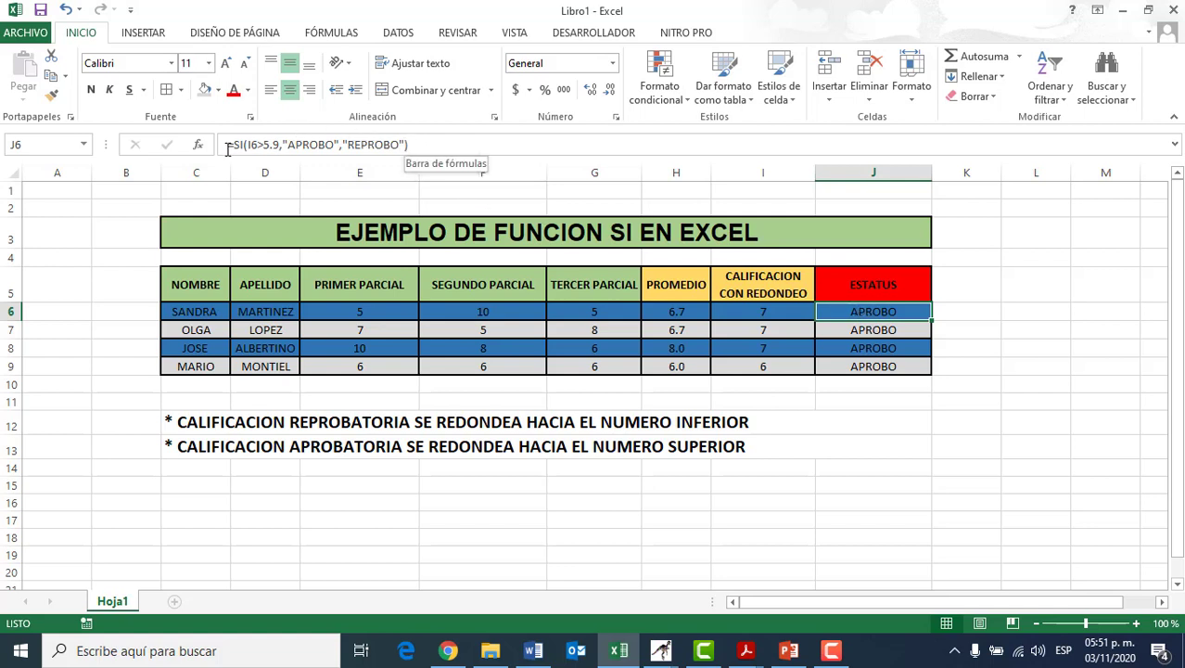
pyautogui.click(963, 313)
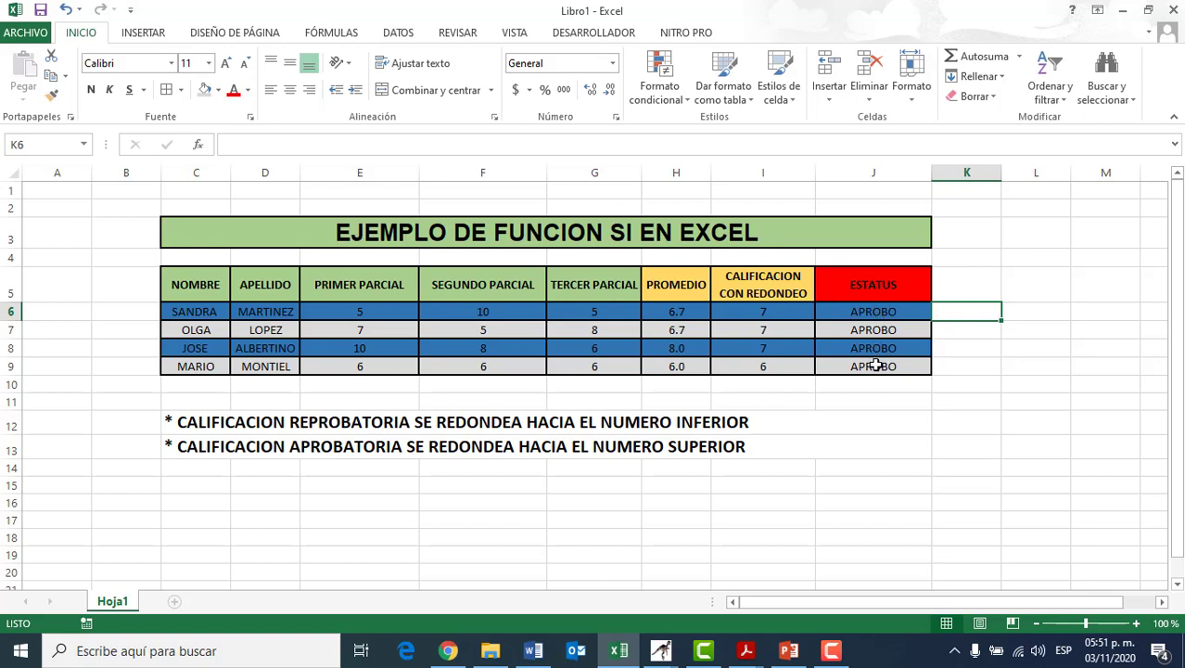
pyautogui.click(905, 312)
pyautogui.click(892, 330)
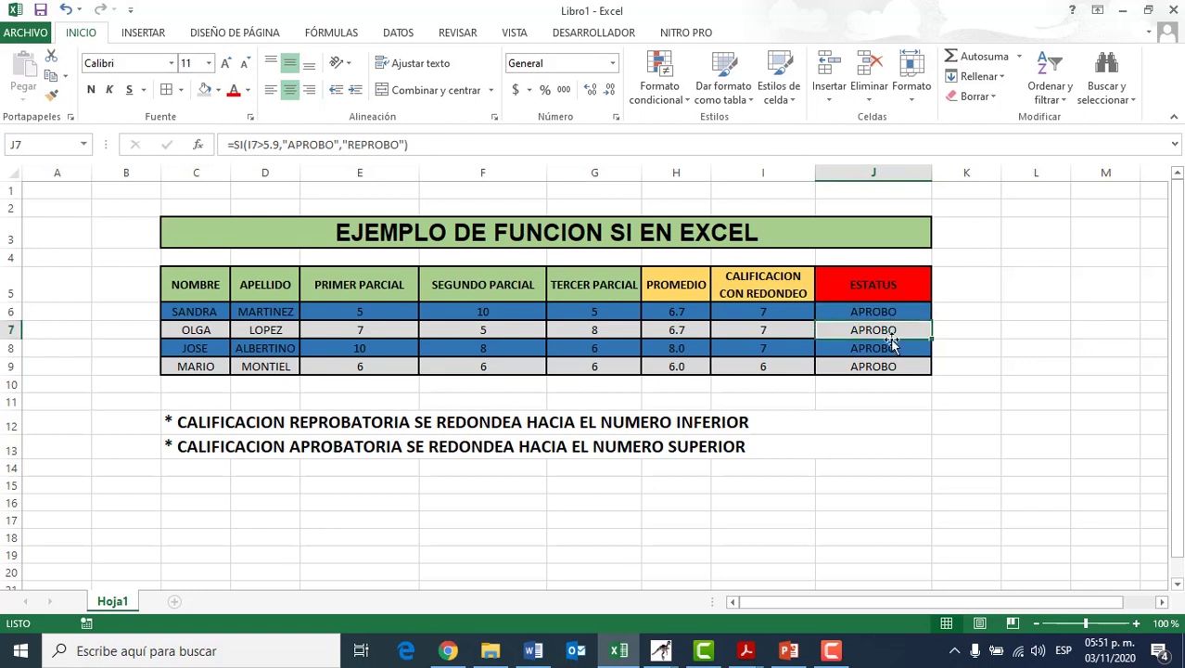
pyautogui.click(889, 348)
pyautogui.click(887, 366)
pyautogui.click(686, 315)
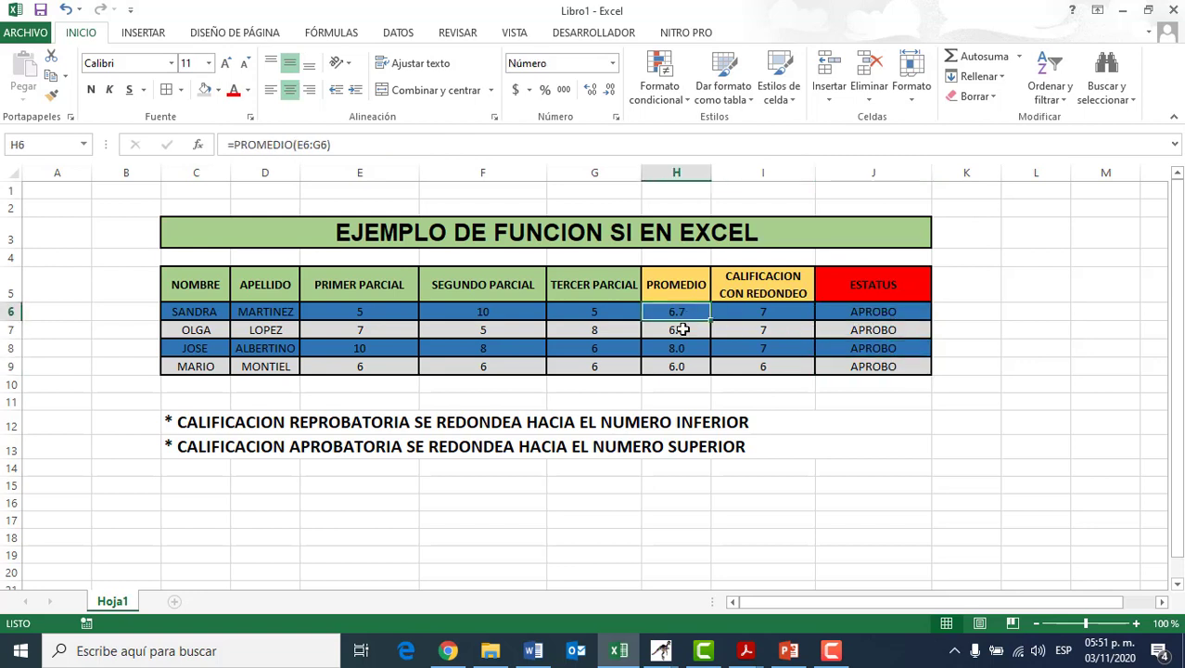
pyautogui.click(684, 330)
pyautogui.click(685, 312)
pyautogui.click(686, 330)
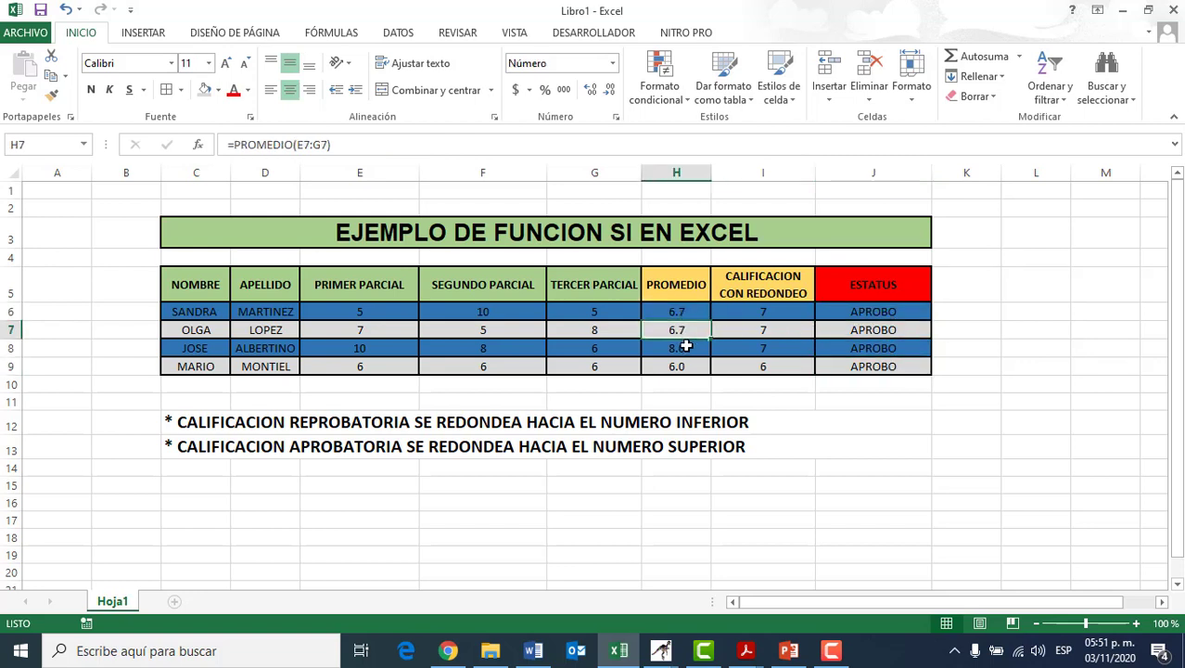
pyautogui.click(684, 348)
pyautogui.click(684, 366)
pyautogui.click(679, 312)
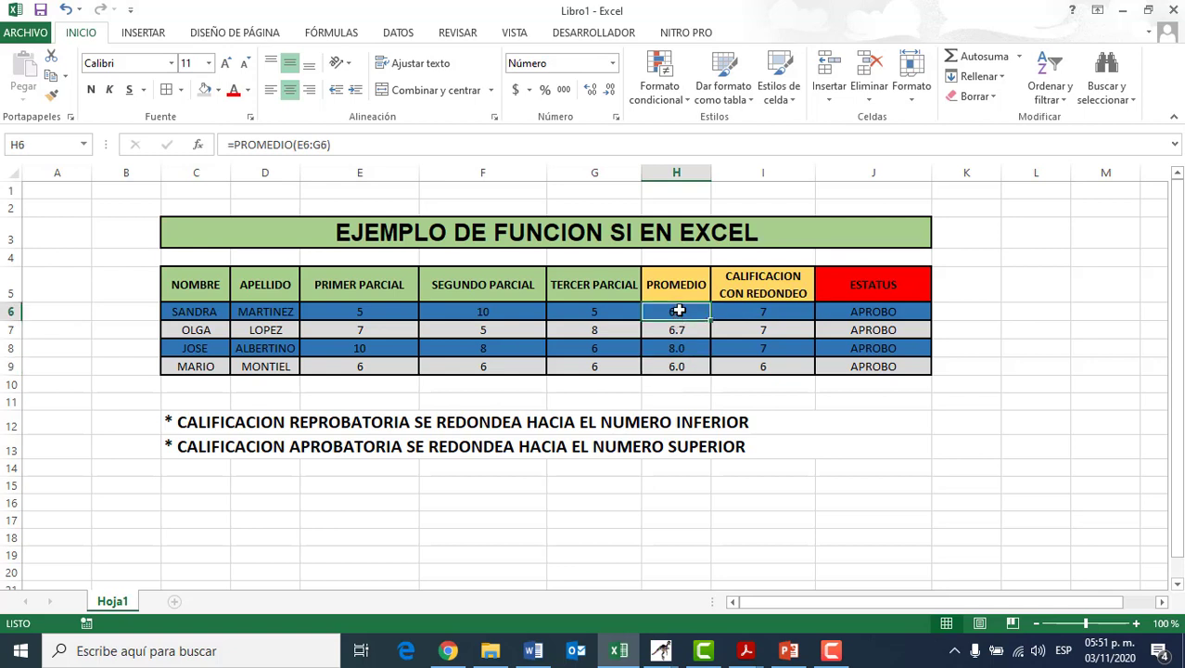
# Compare each student's ESTATUS in J6 to J9 with the corresponding PROMEDIO in column H, row by row.
pyautogui.click(879, 312)
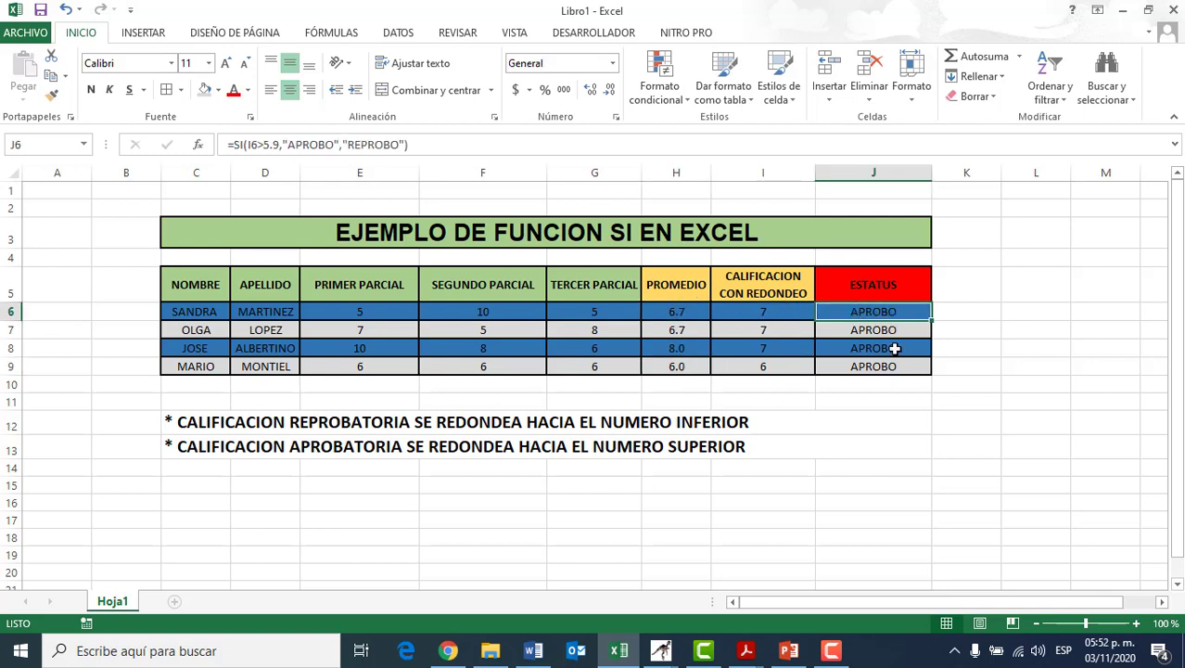
pyautogui.click(855, 331)
pyautogui.click(859, 347)
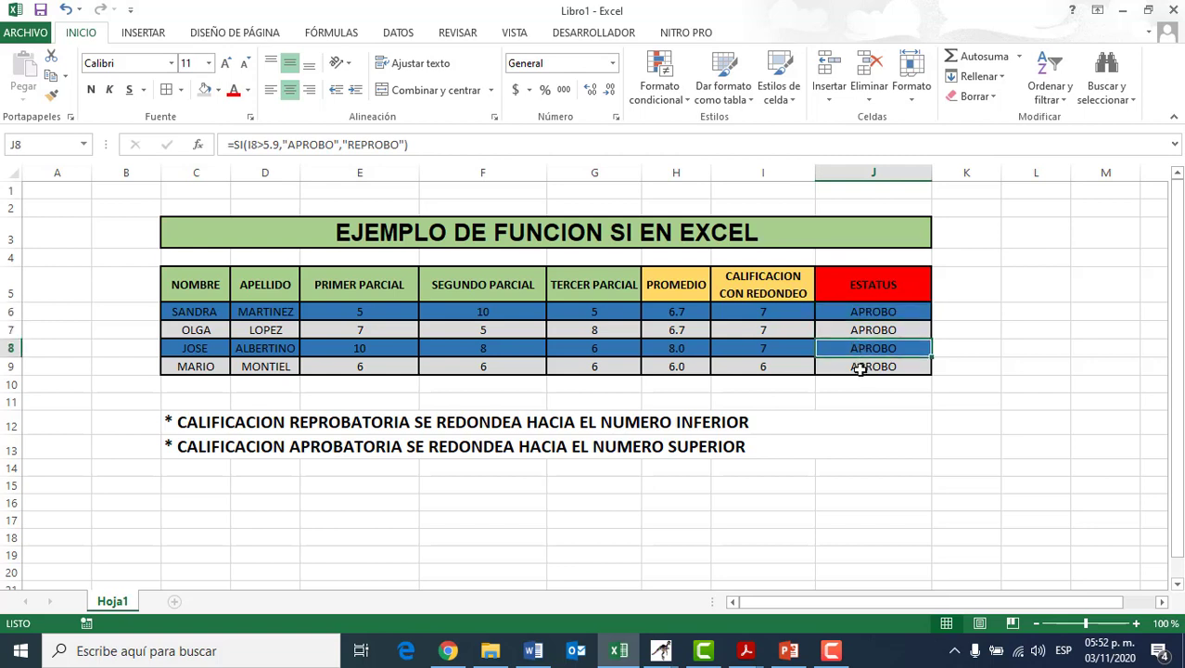
pyautogui.click(860, 367)
pyautogui.click(855, 312)
pyautogui.click(857, 330)
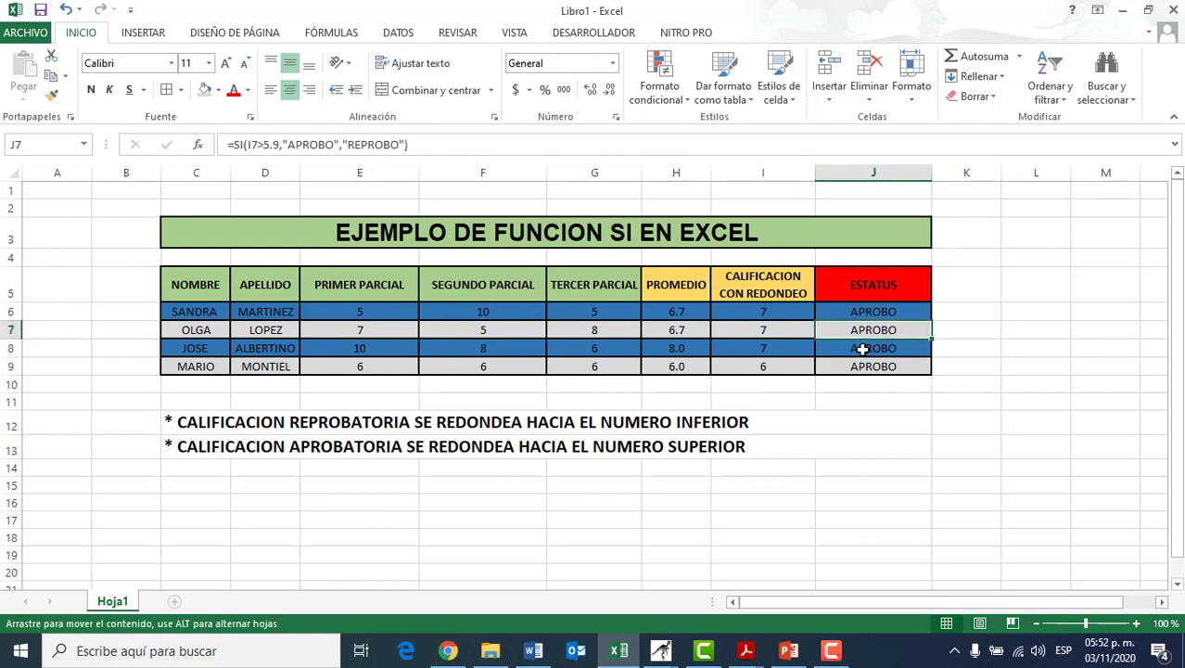
pyautogui.click(859, 350)
pyautogui.click(859, 364)
pyautogui.click(696, 315)
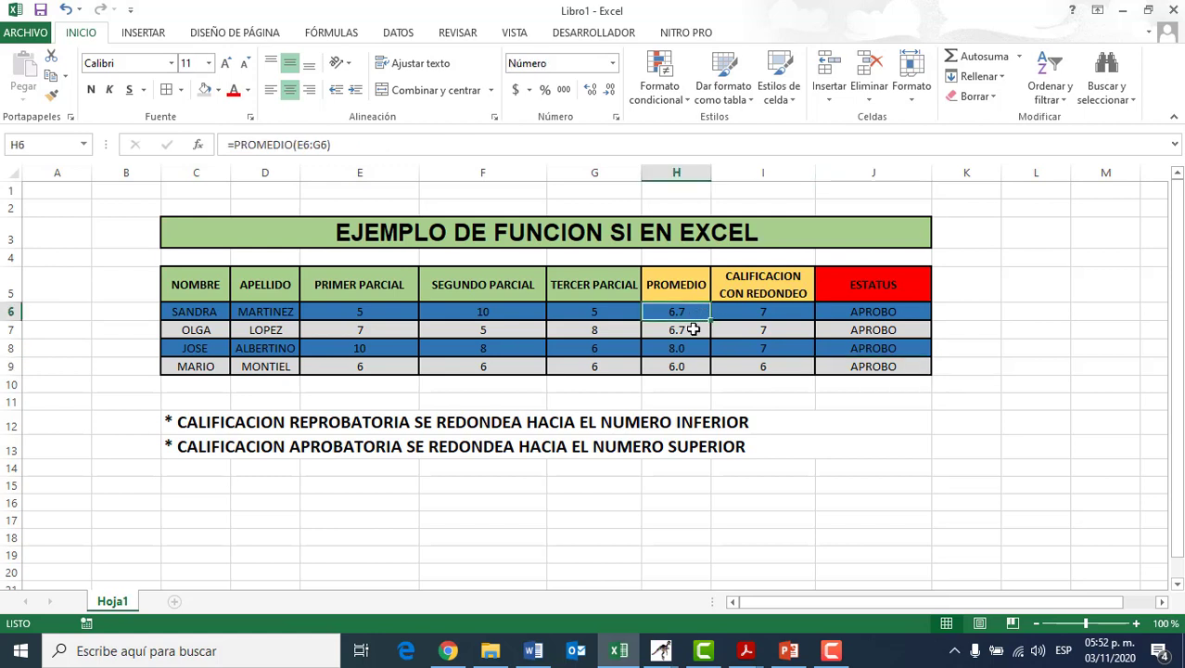
pyautogui.click(693, 329)
pyautogui.click(690, 347)
pyautogui.click(692, 367)
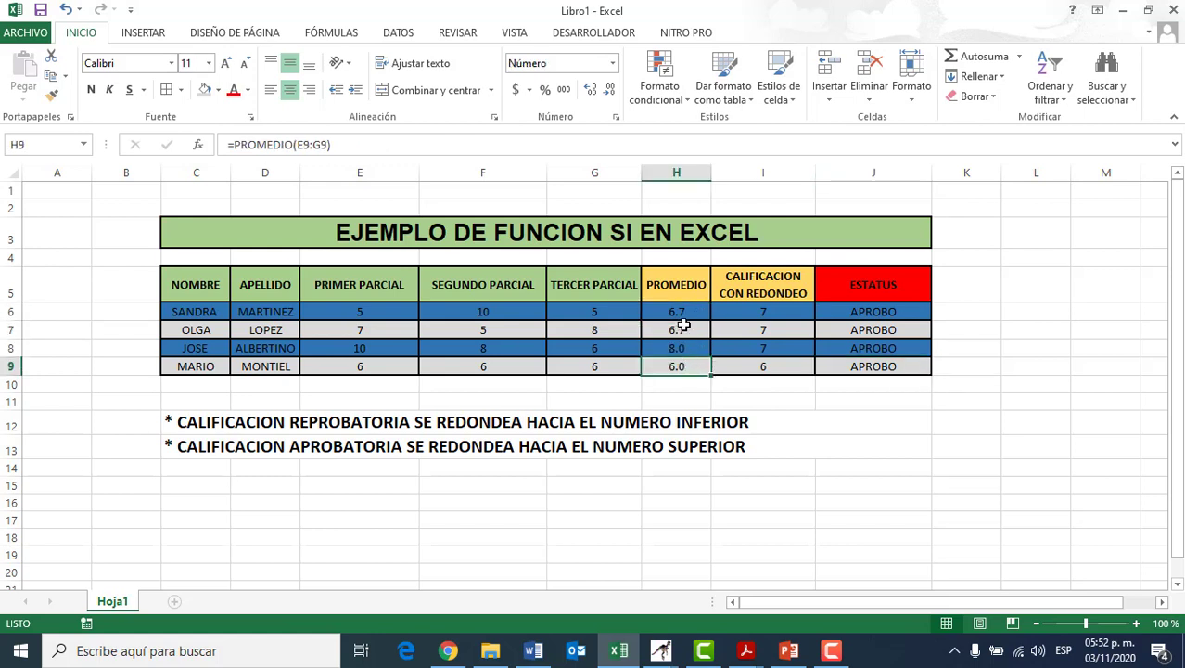
pyautogui.click(678, 313)
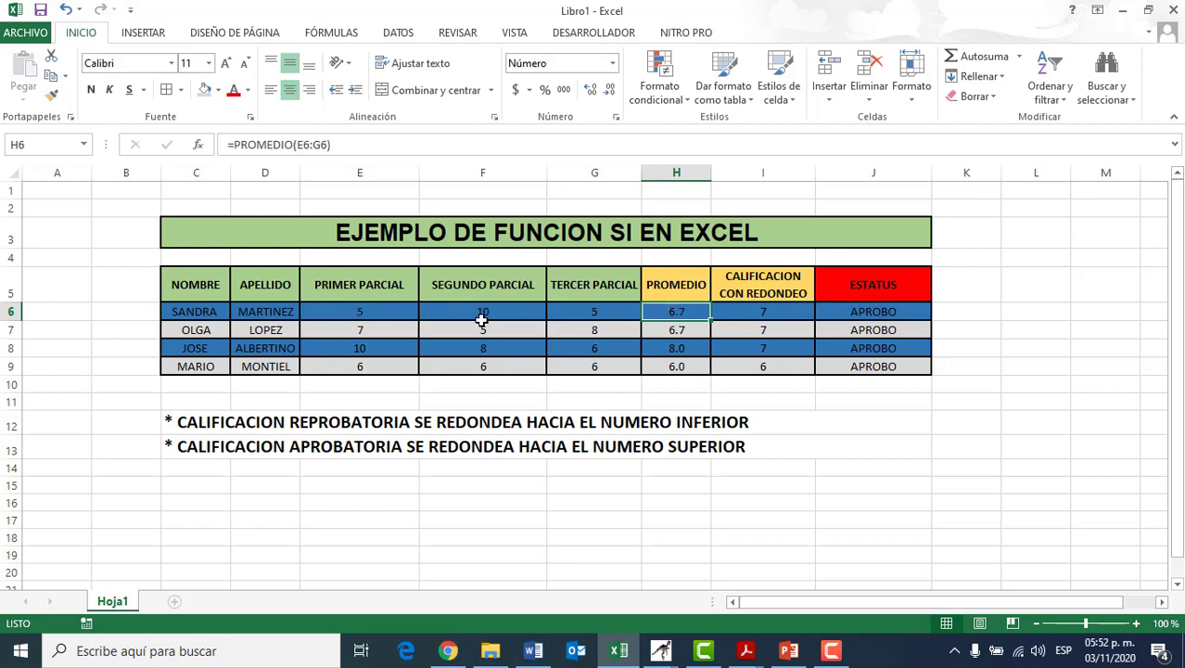
pyautogui.click(687, 331)
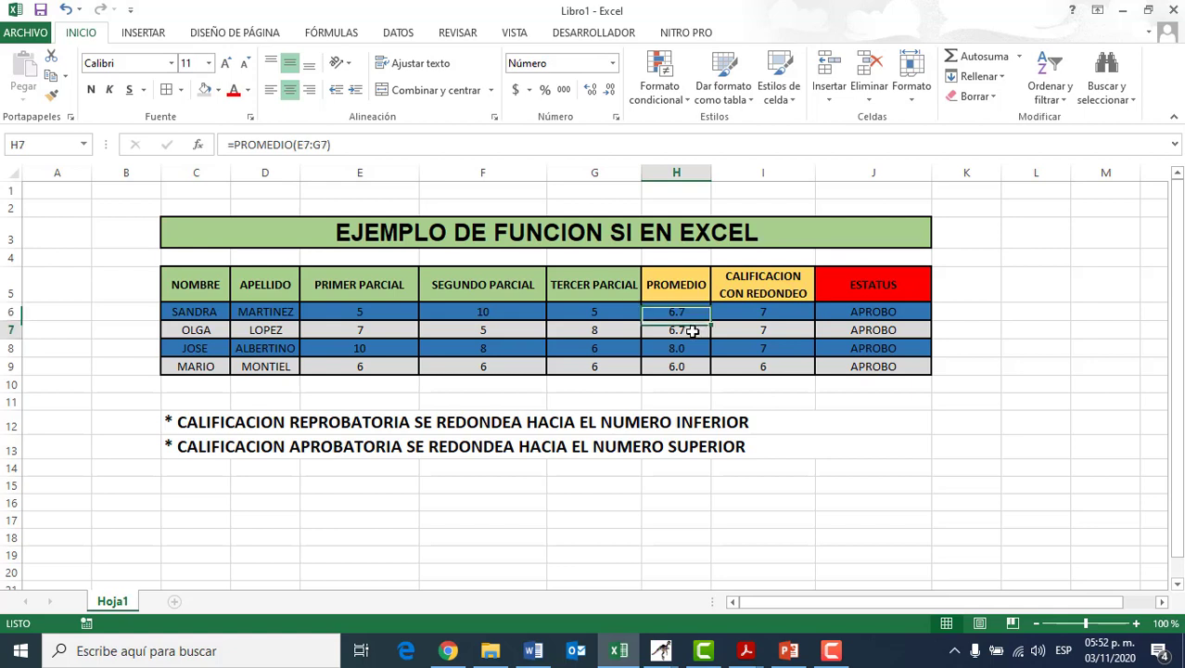
pyautogui.click(688, 348)
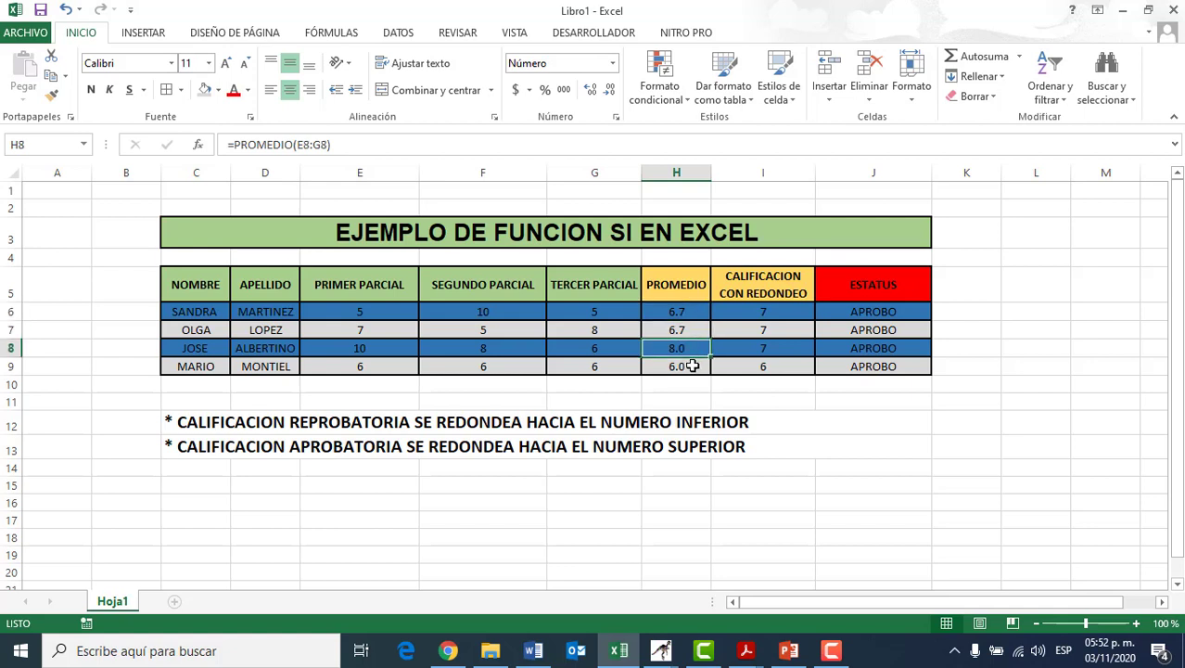
# Check the ESTATUS results in J6 to J9 against the CALIFICACION CON REDONDEO values in I6 to I9.
pyautogui.click(869, 313)
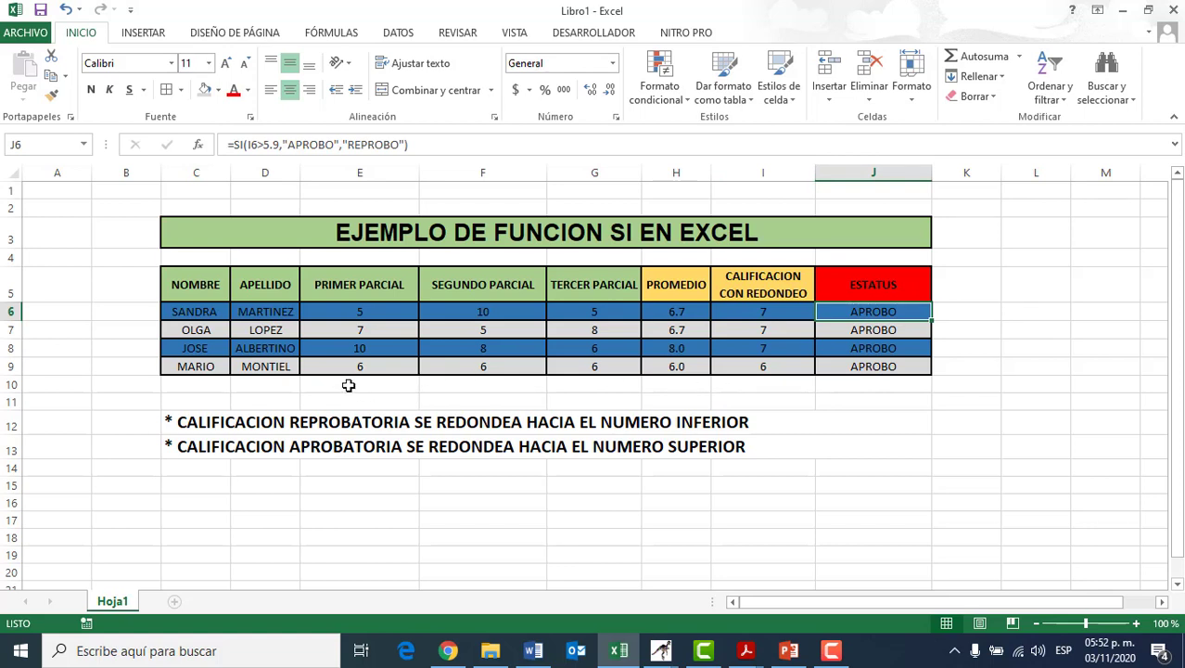
pyautogui.click(832, 401)
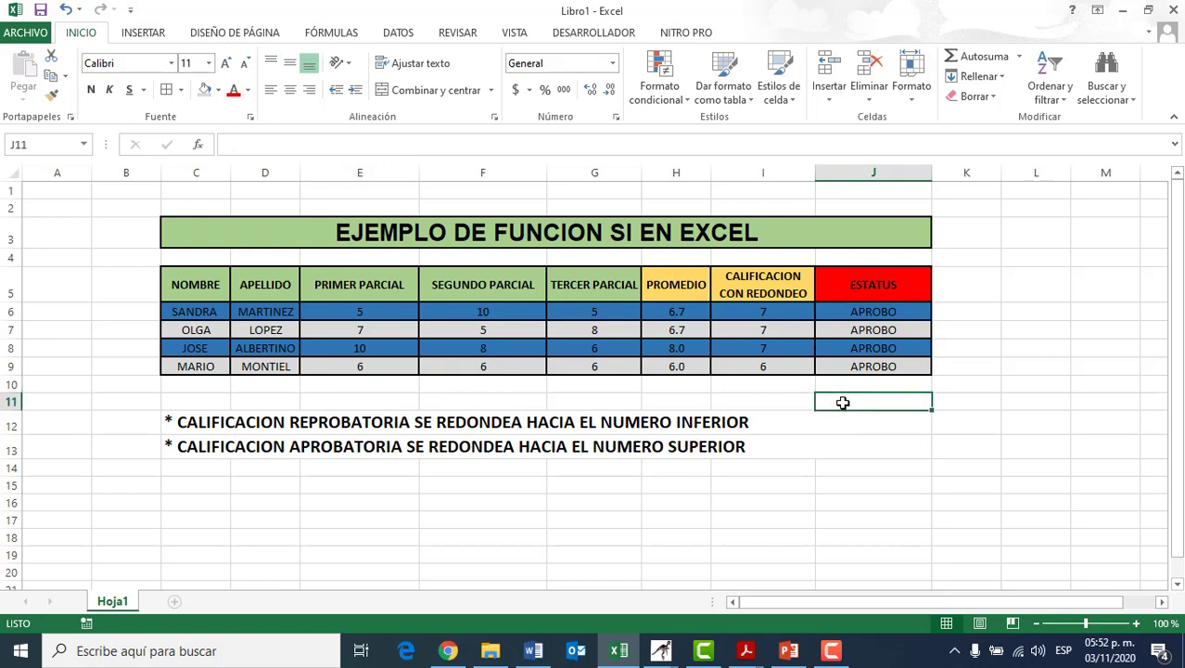
pyautogui.click(863, 315)
pyautogui.click(861, 330)
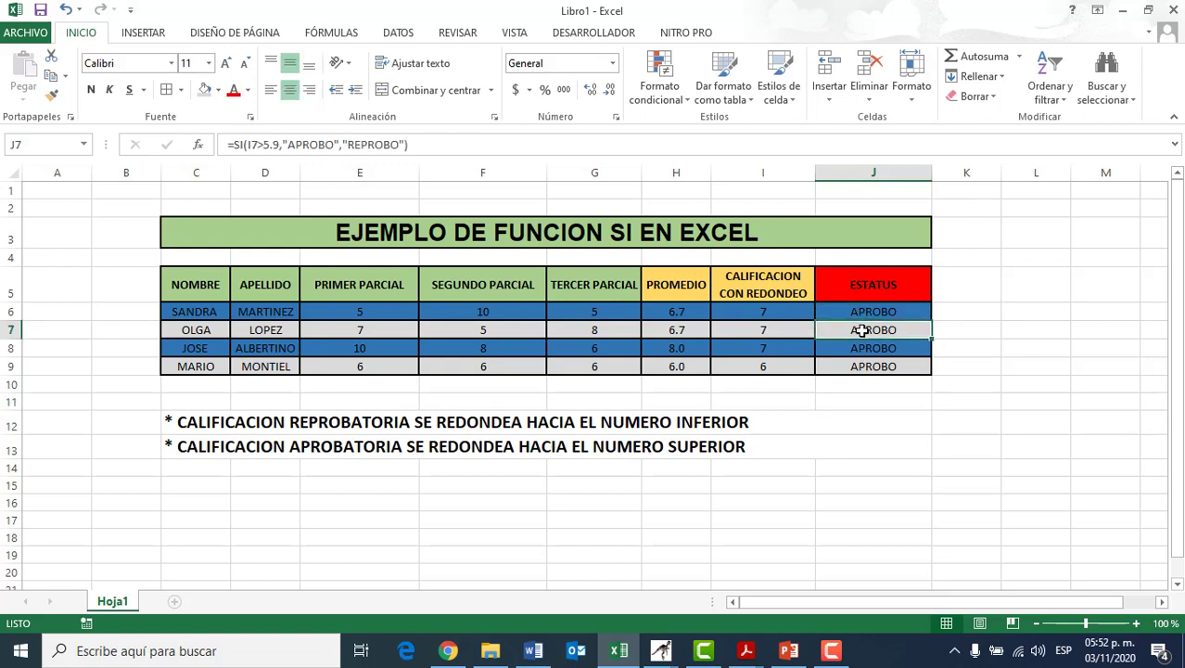
pyautogui.click(861, 347)
pyautogui.click(864, 364)
pyautogui.click(789, 311)
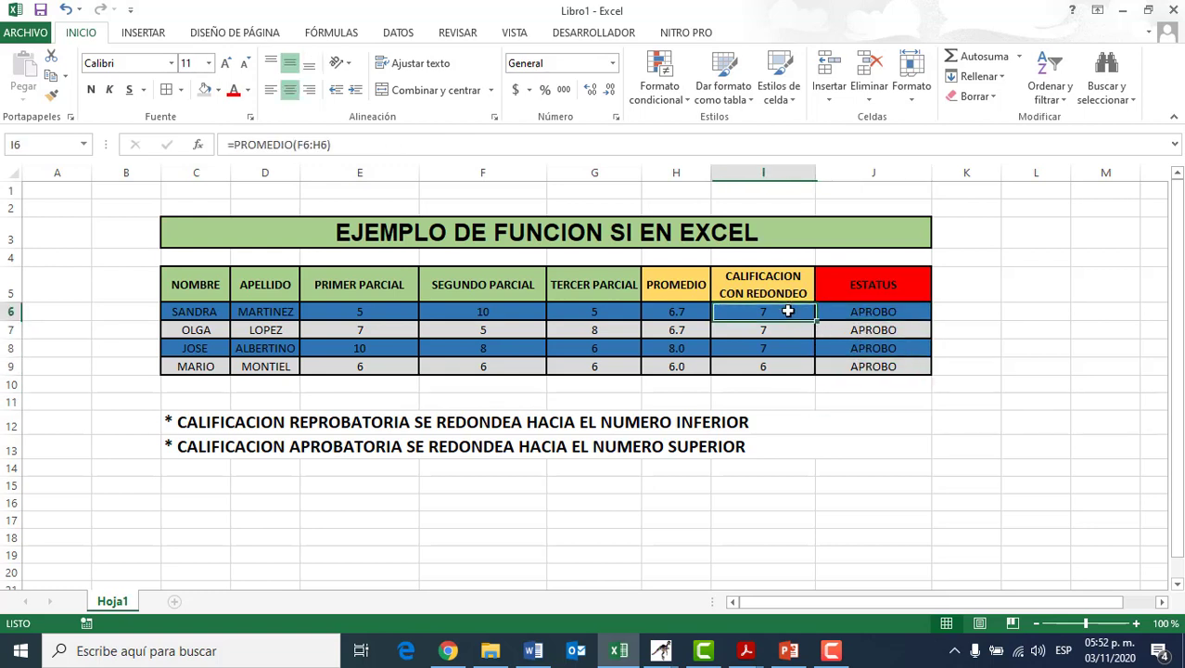
pyautogui.click(779, 331)
pyautogui.click(781, 348)
pyautogui.click(781, 367)
pyautogui.click(858, 315)
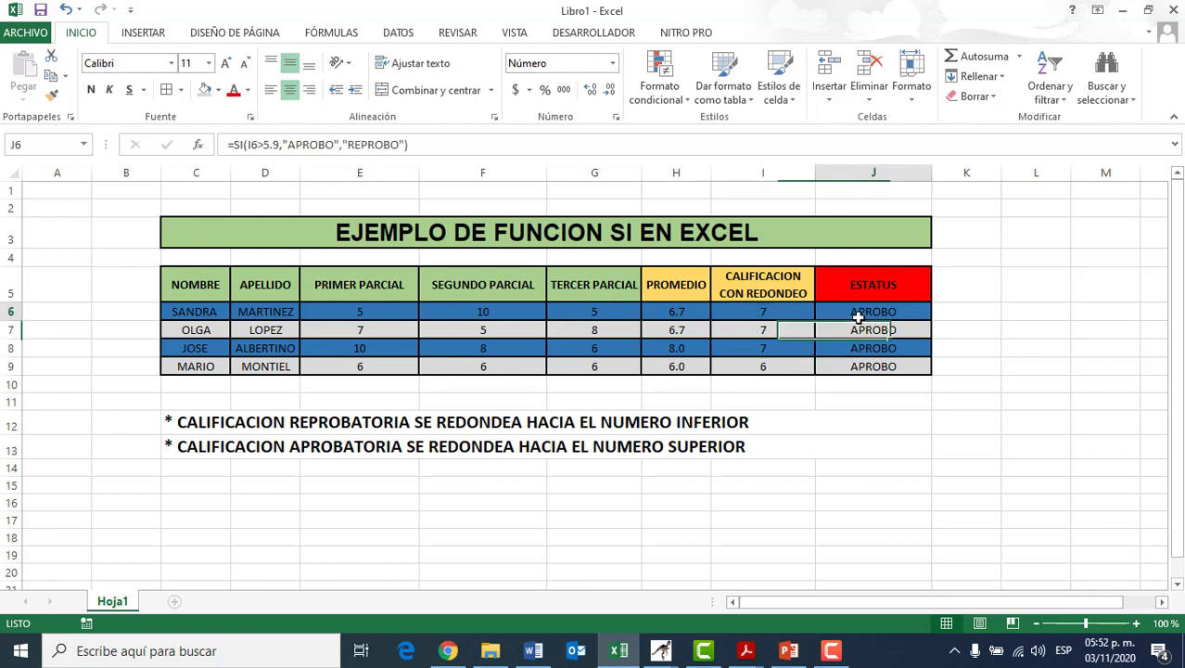
pyautogui.click(858, 330)
pyautogui.click(865, 350)
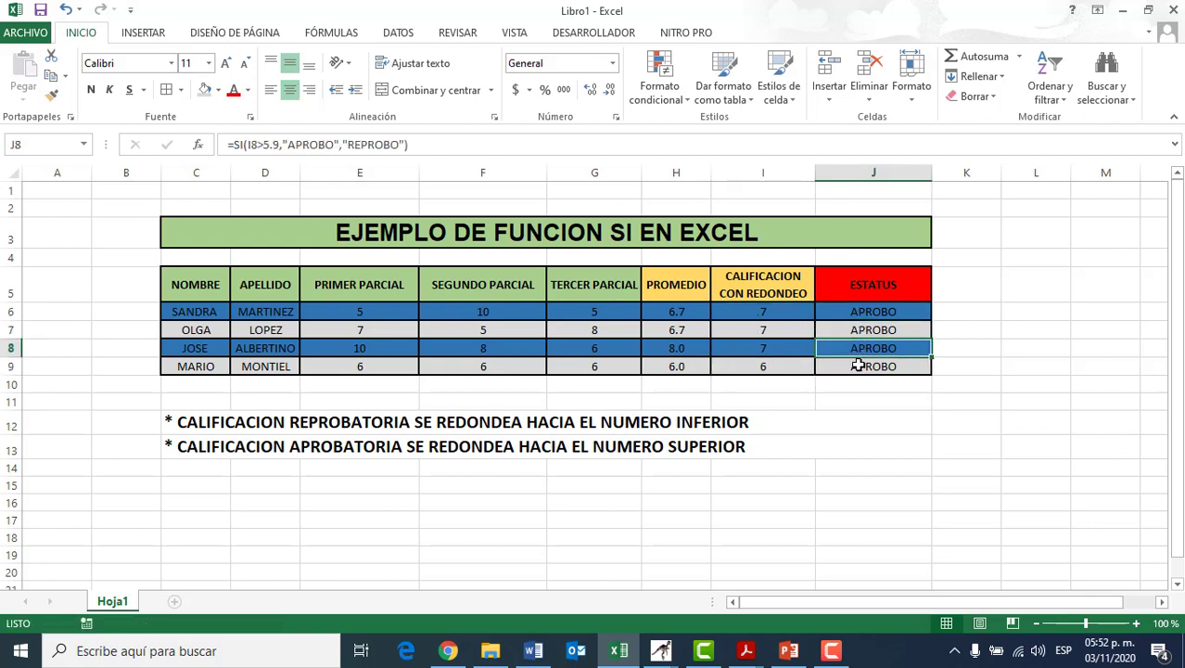
pyautogui.click(867, 366)
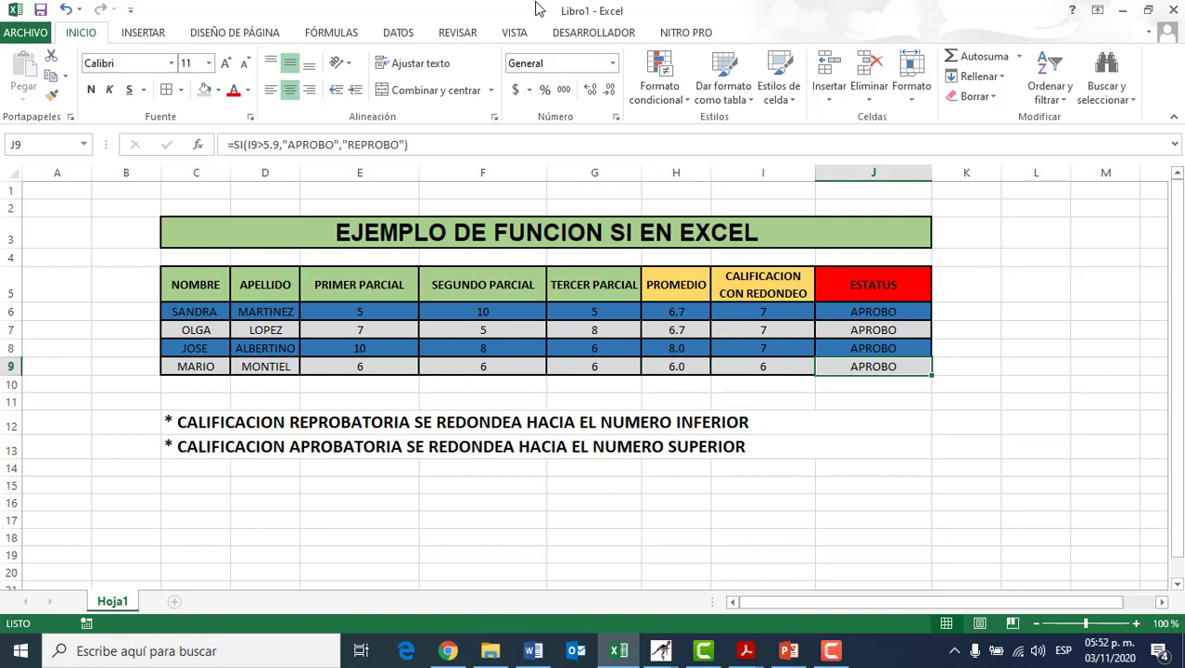